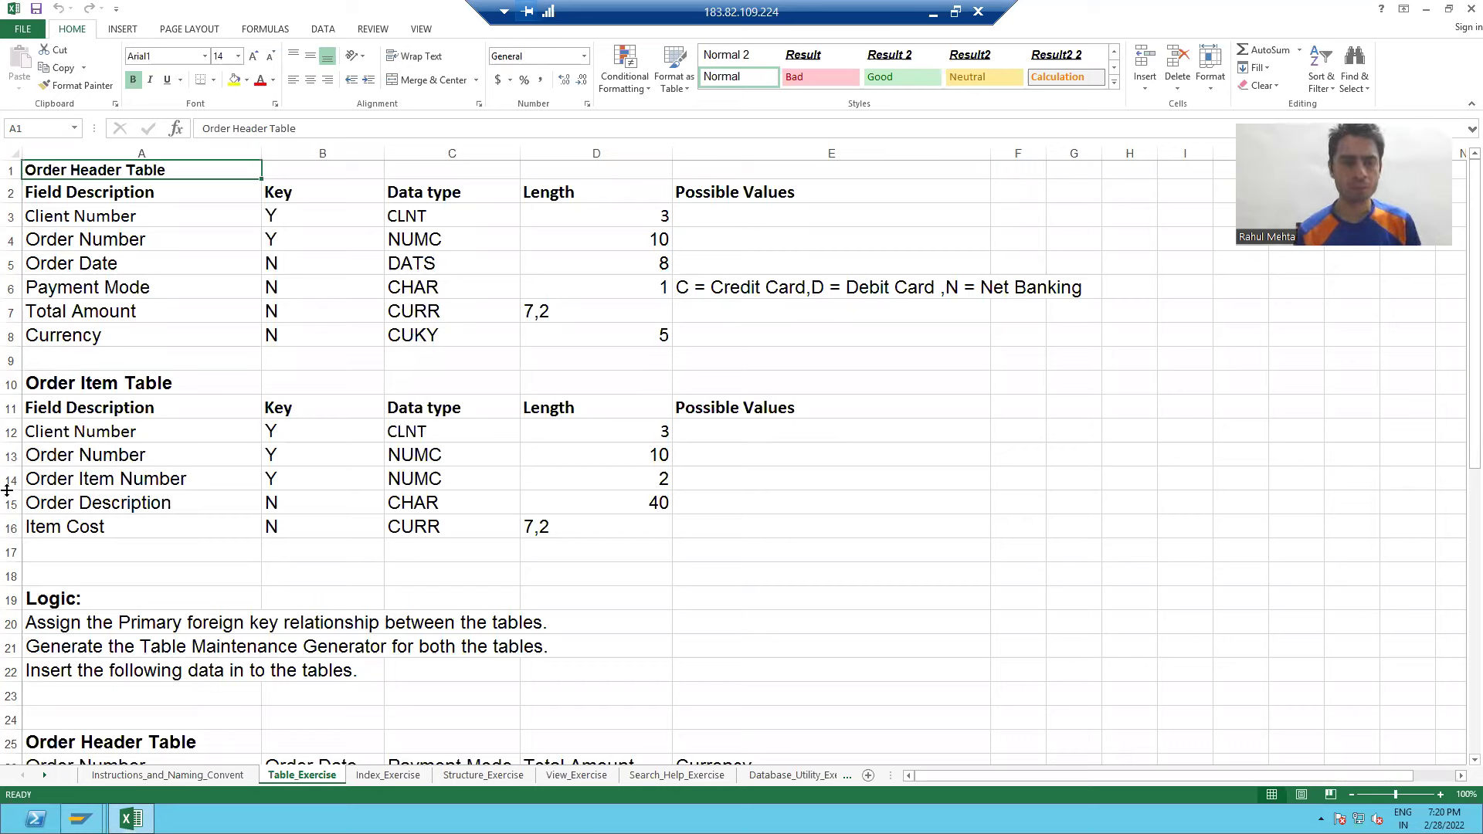
# Select the Order Header field names A4:A8 in Excel and bring SAP Easy Access to the front.
pyautogui.moveTo(94, 239); pyautogui.dragTo(98, 335)
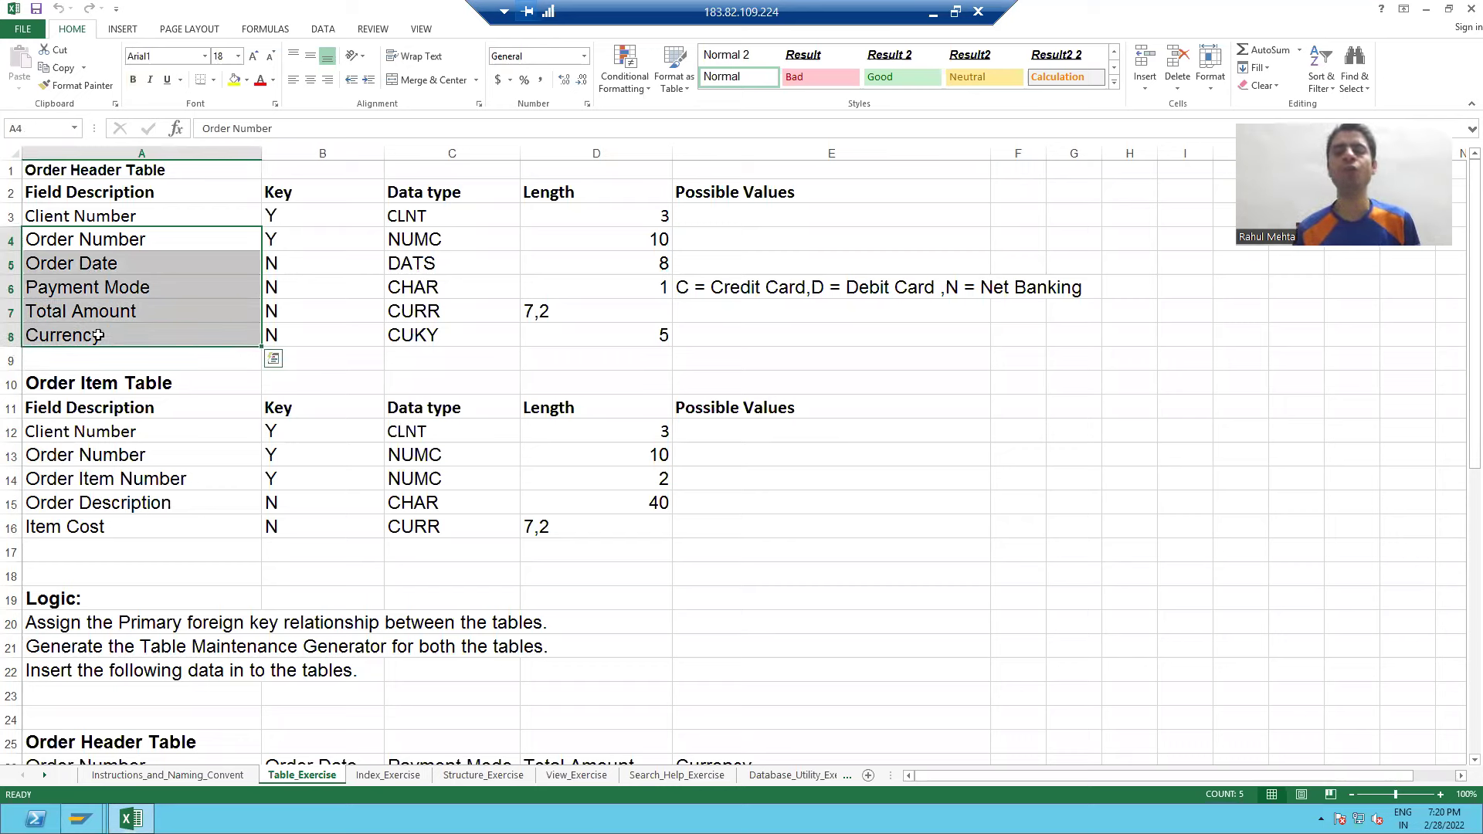
pyautogui.click(81, 818)
pyautogui.click(230, 759)
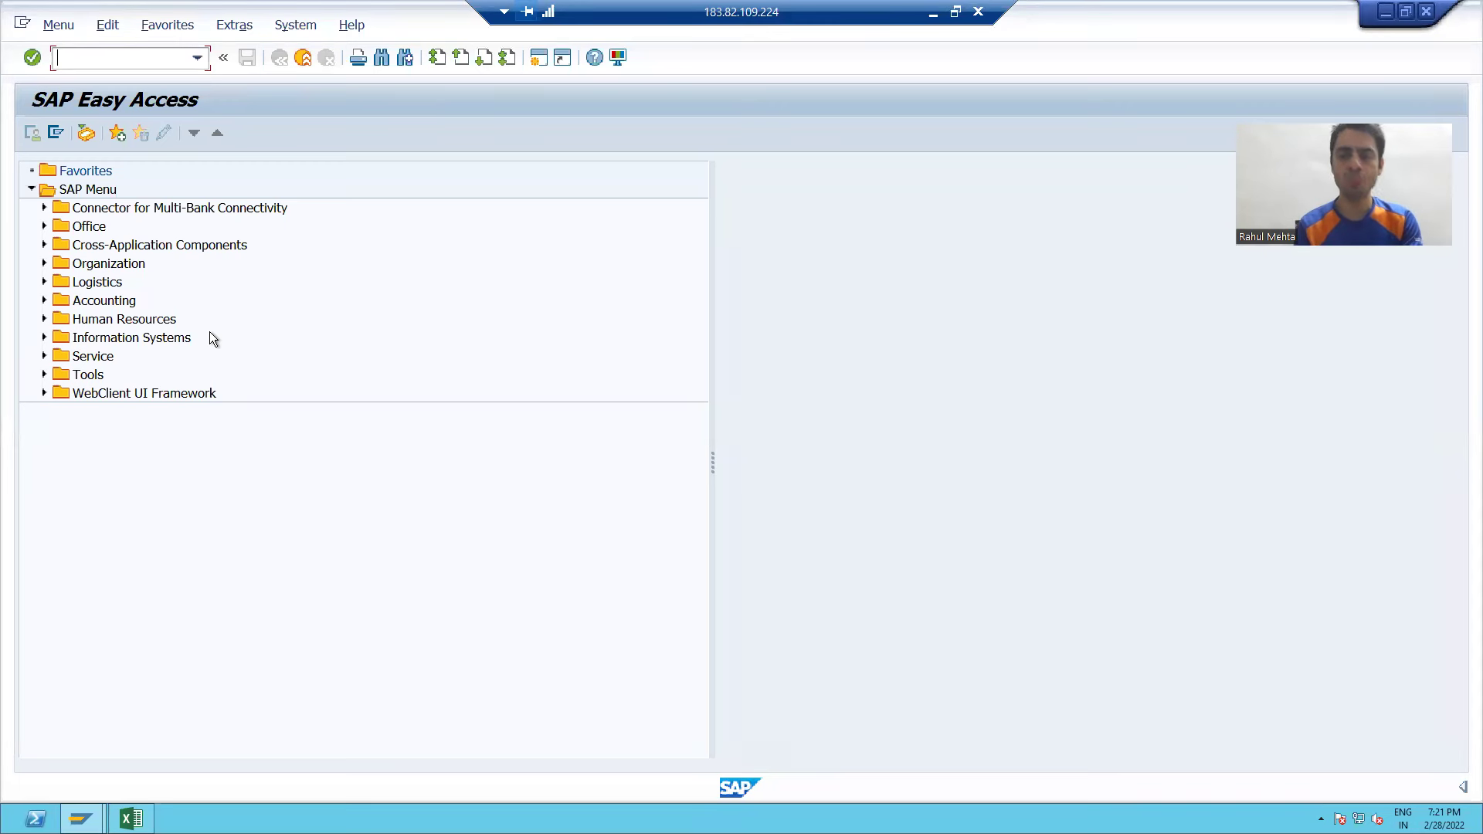
# Open SE11 with Domain selected and check the Order Number row in the Excel sheet.
pyautogui.write('se11')
pyautogui.press('Return')
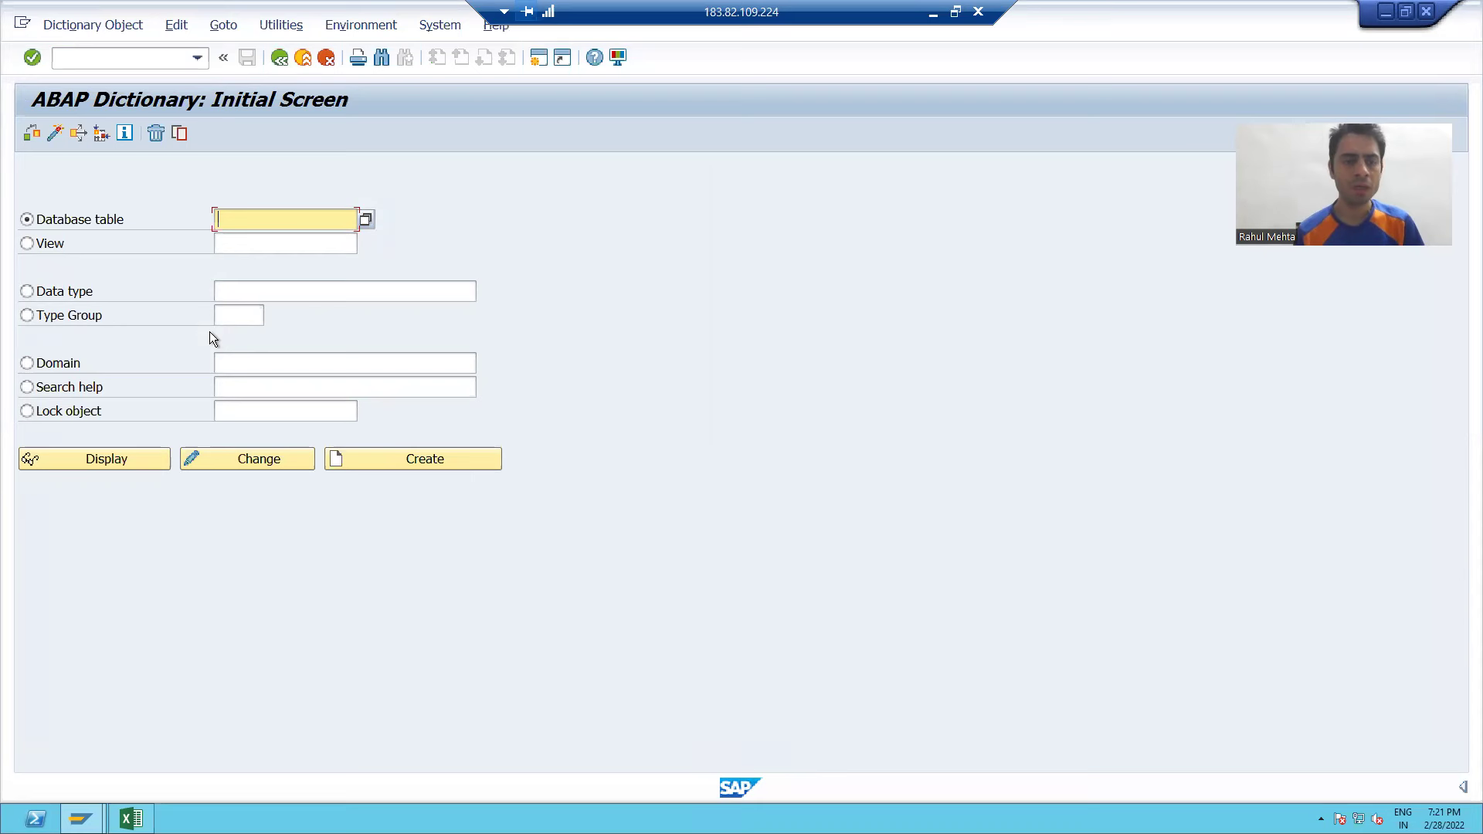
pyautogui.click(57, 363)
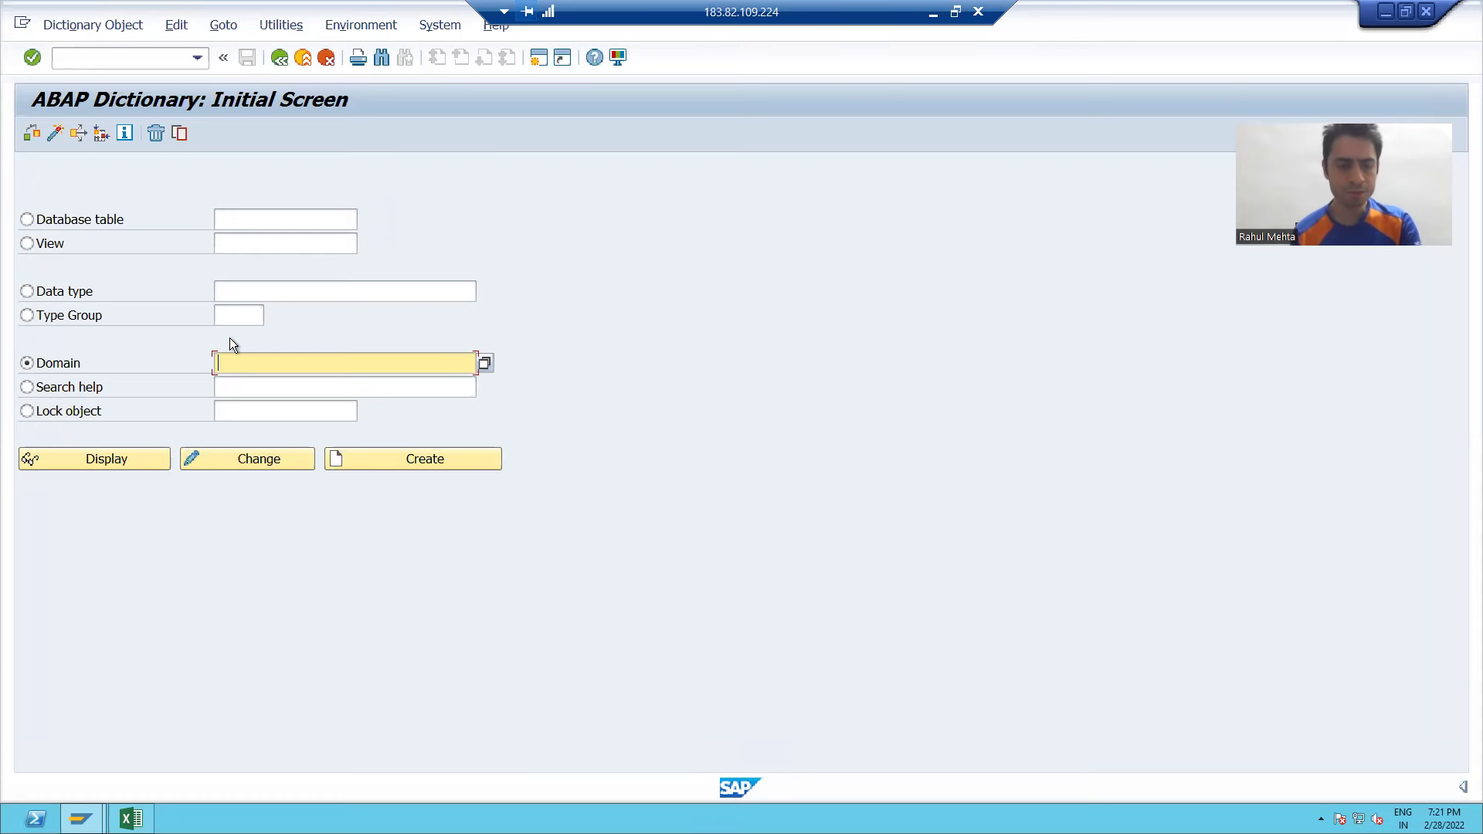
pyautogui.hotkey('alt', 'Tab')
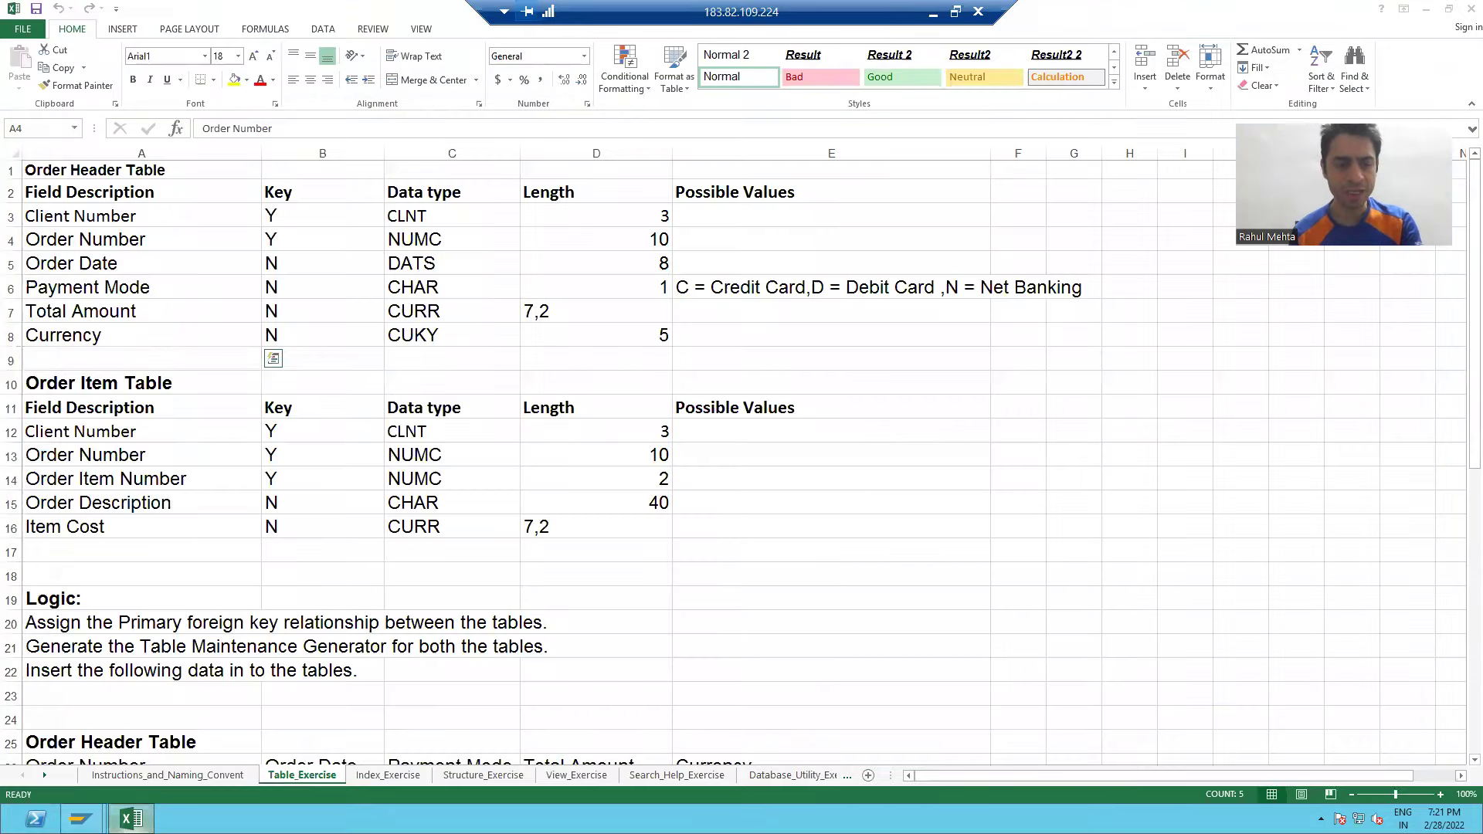
pyautogui.click(202, 257)
pyautogui.click(156, 237)
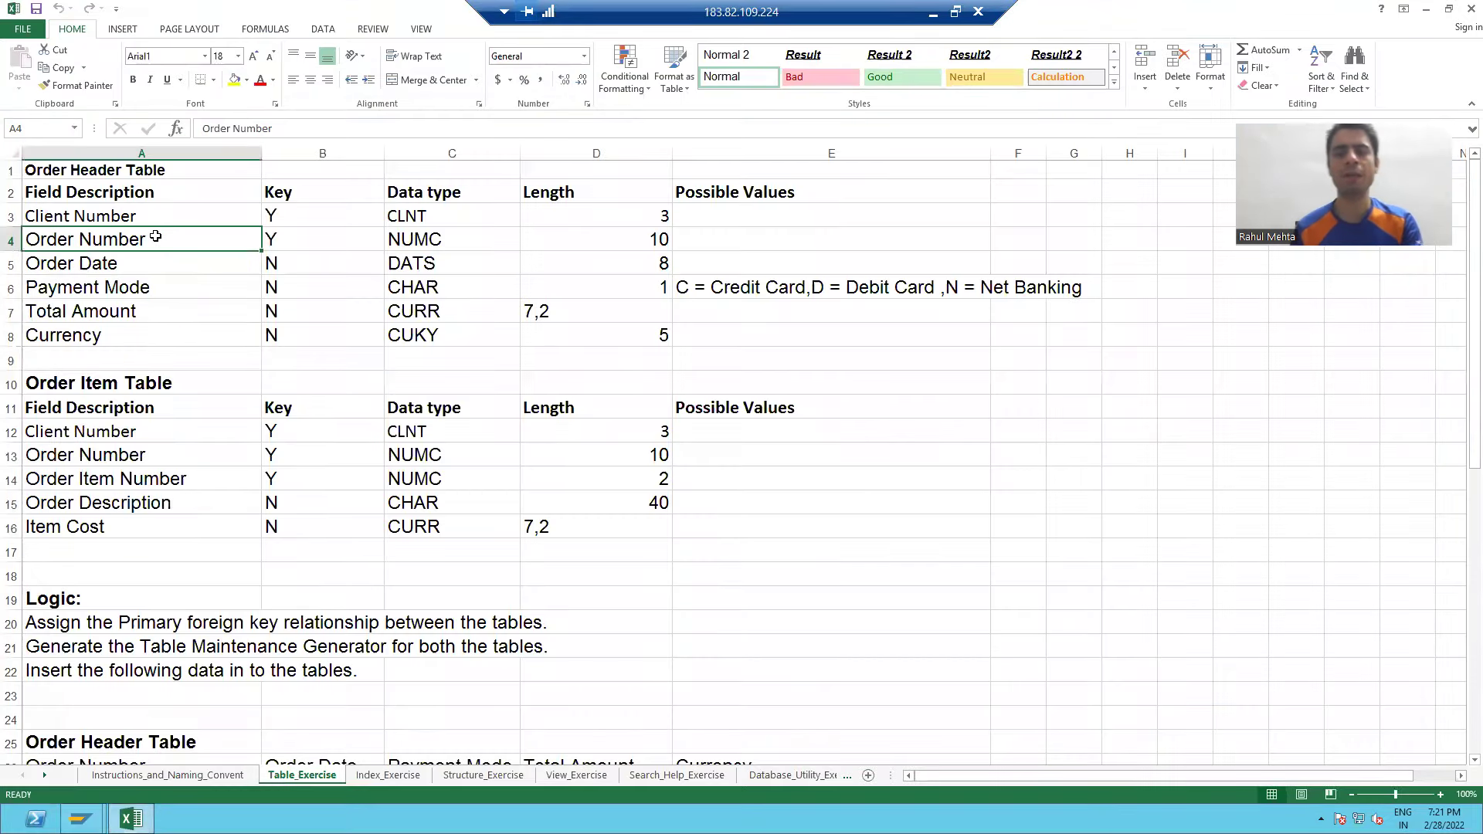
pyautogui.hotkey('alt', 'Tab')
# Enter ZONO_28 as the domain name and create it.
pyautogui.write('ZONO')
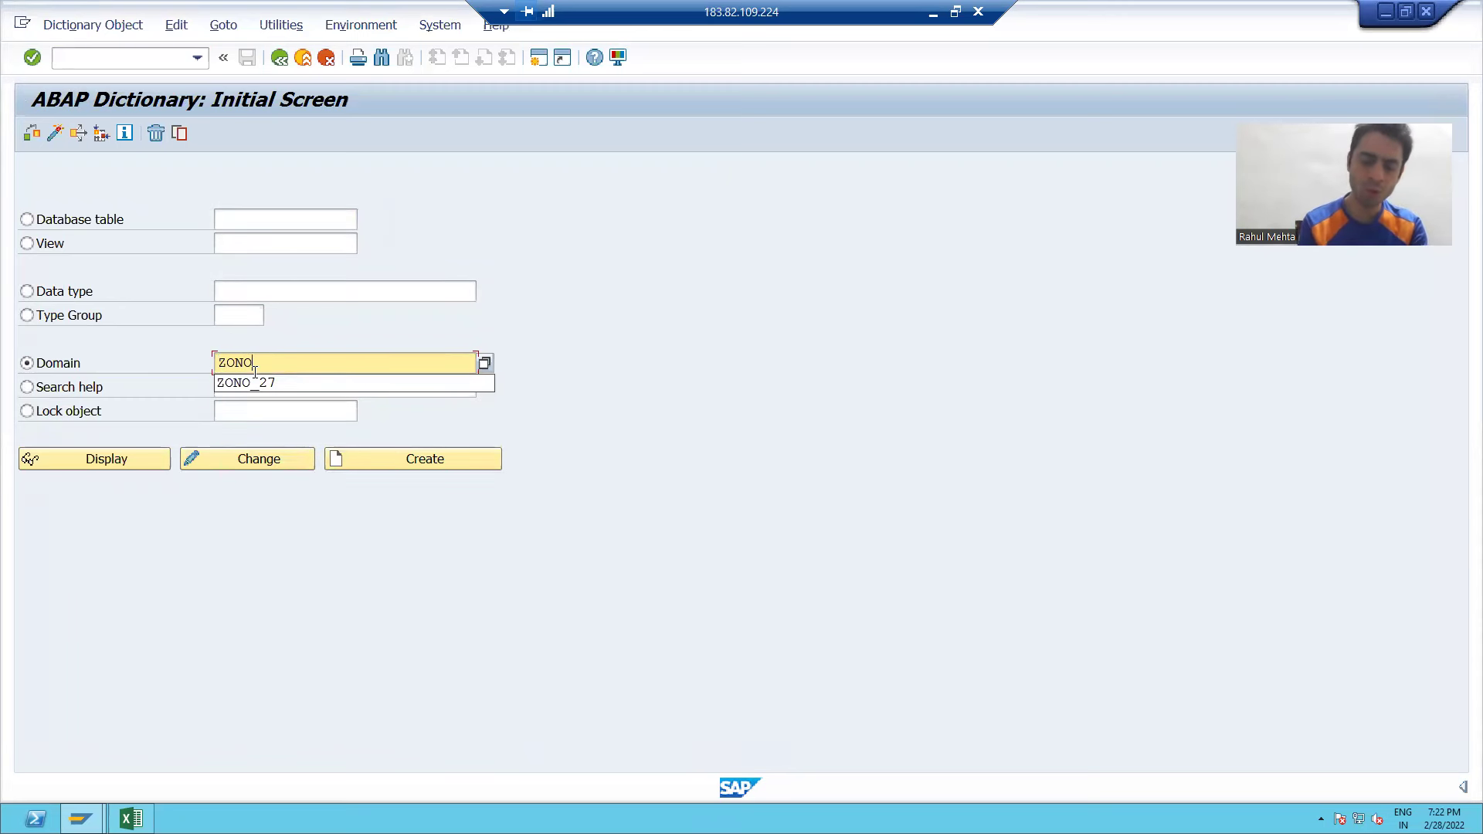
pyautogui.write('_')
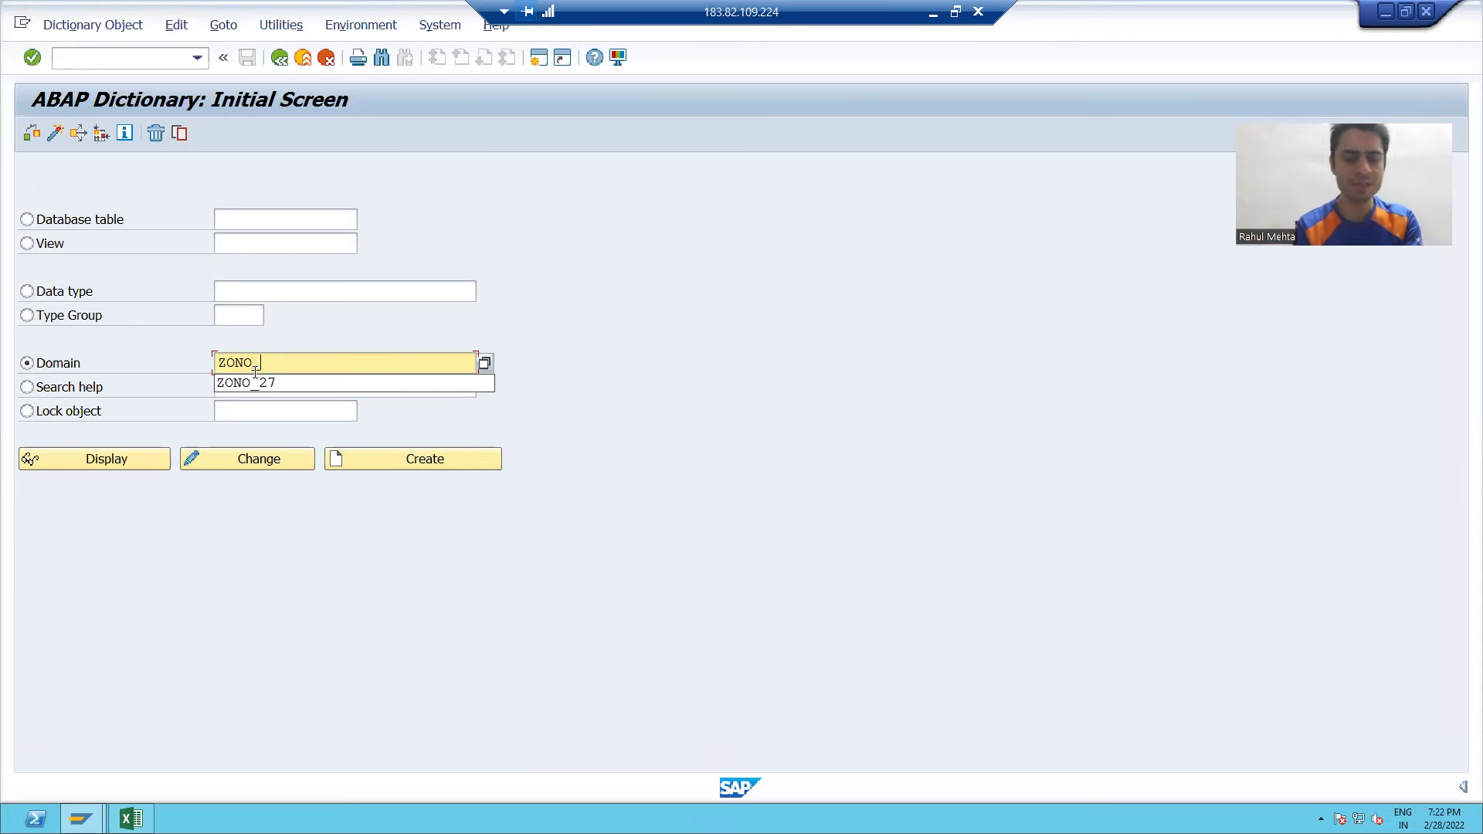
pyautogui.write('28')
pyautogui.doubleClick(255, 373)
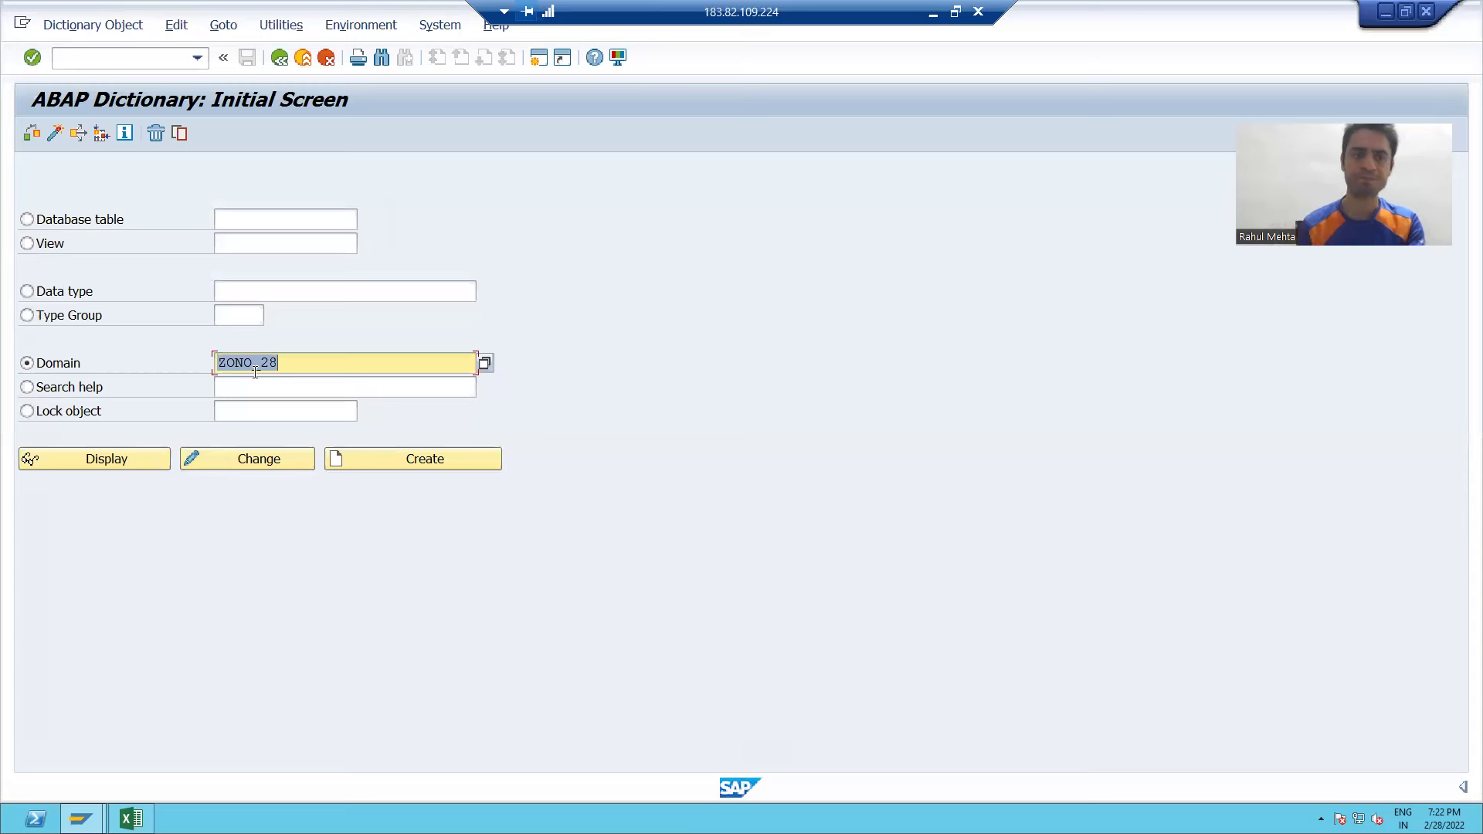
pyautogui.click(364, 461)
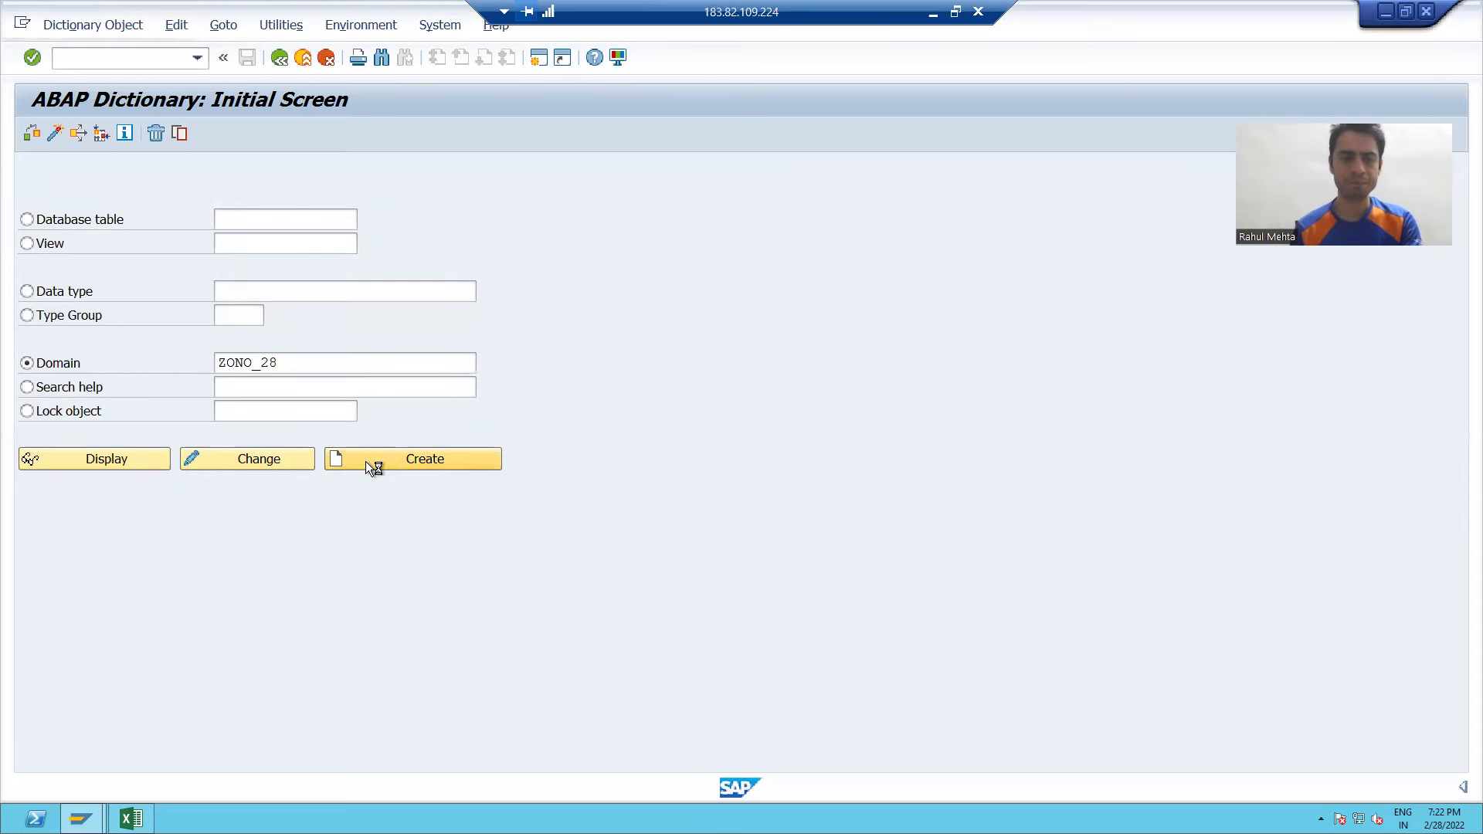
pyautogui.click(209, 194)
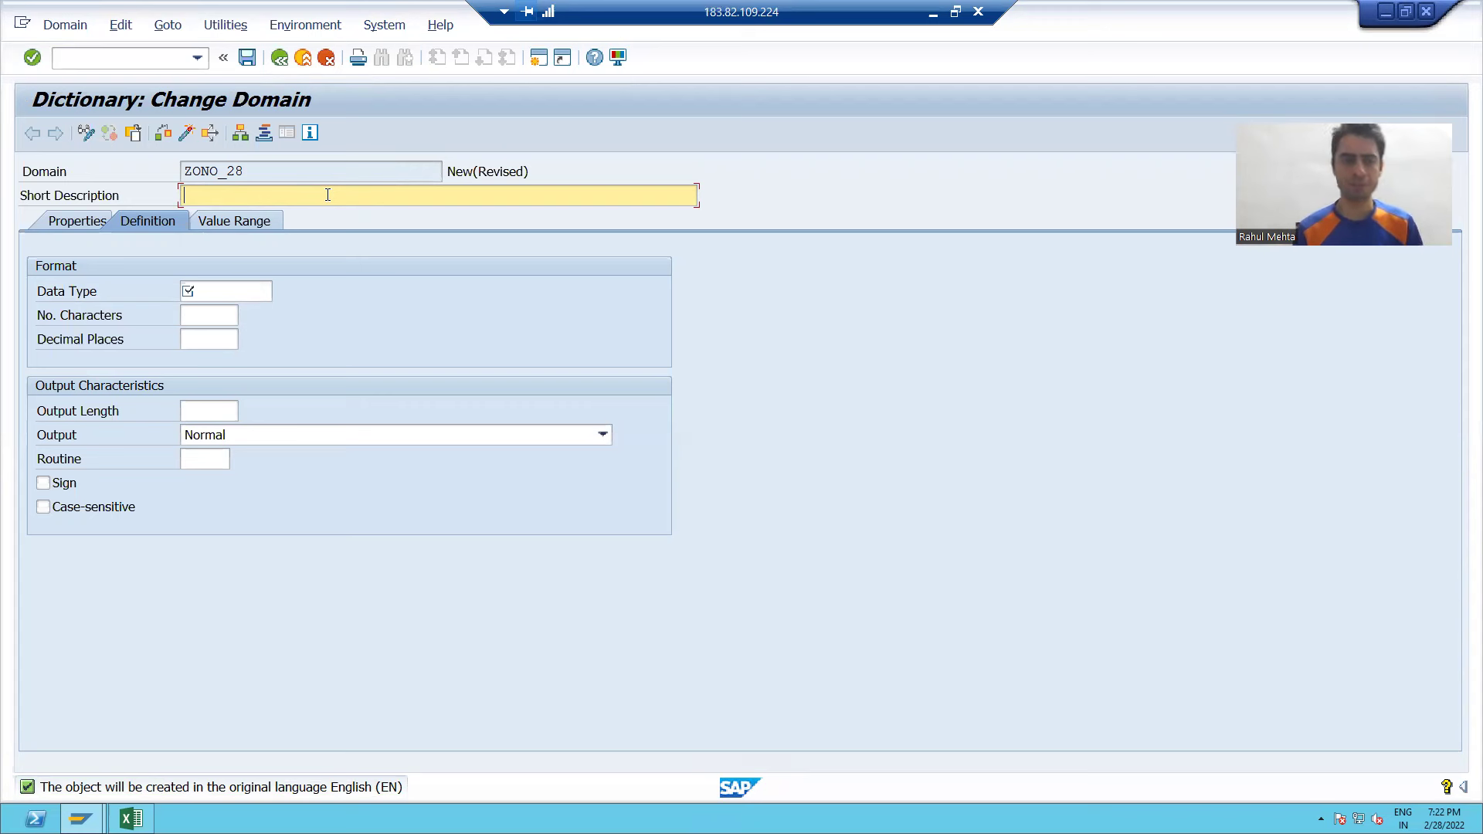
# Enter 'Order Number' as ZONO_28's short description, then switch to the Excel sheet.
pyautogui.write('Ord')
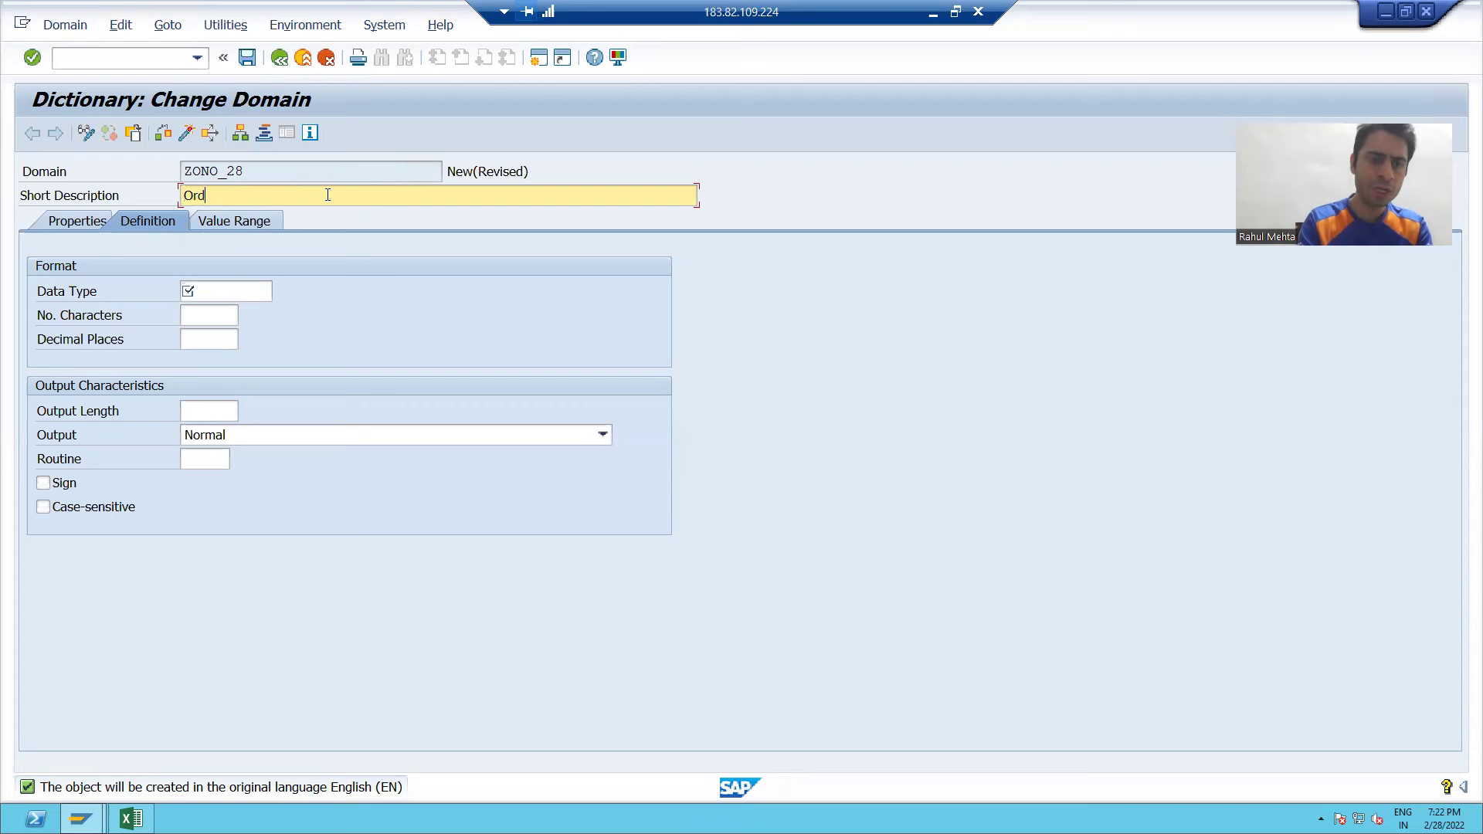
pyautogui.write('er Number')
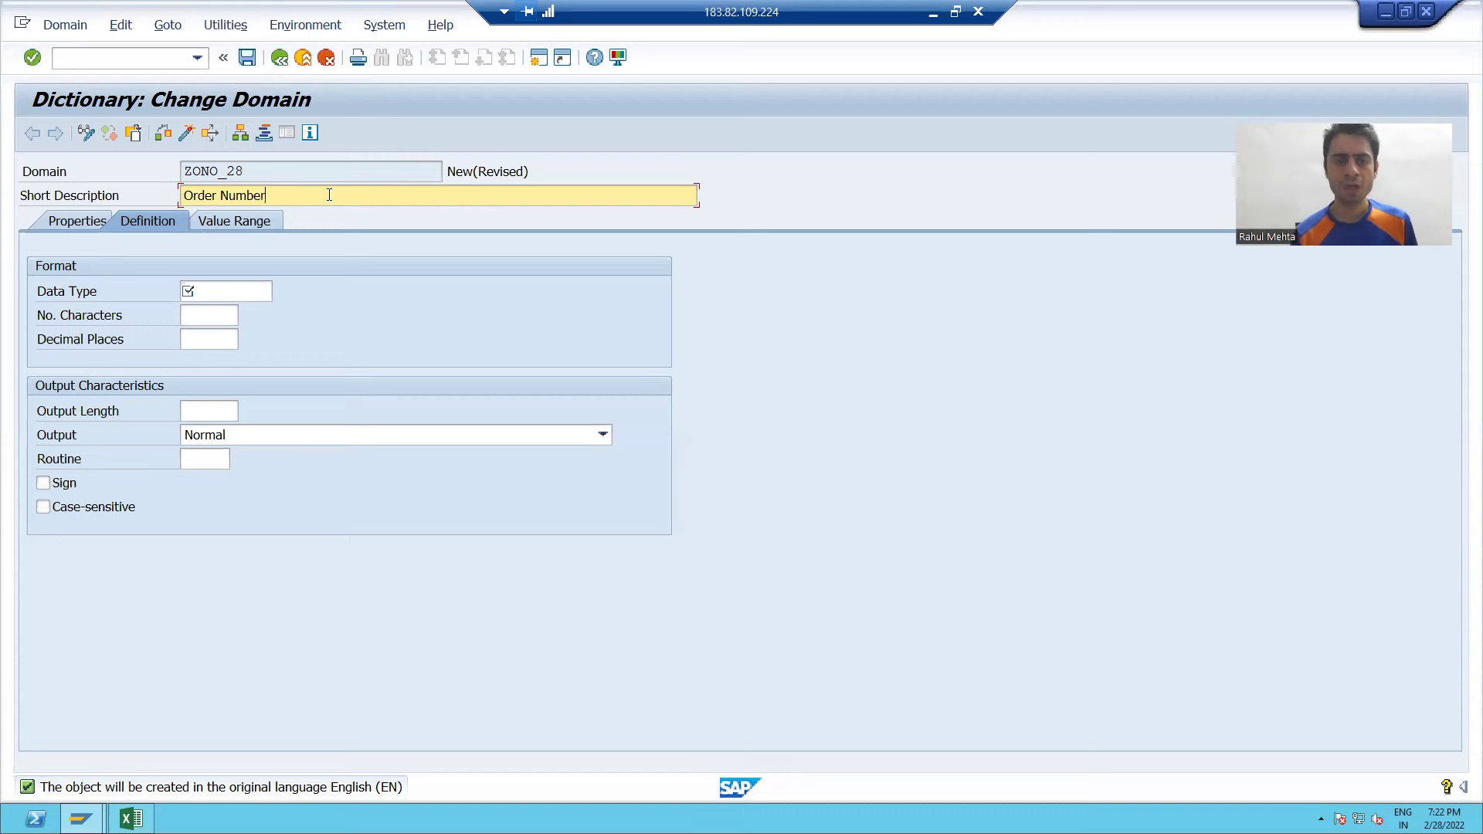
pyautogui.click(236, 290)
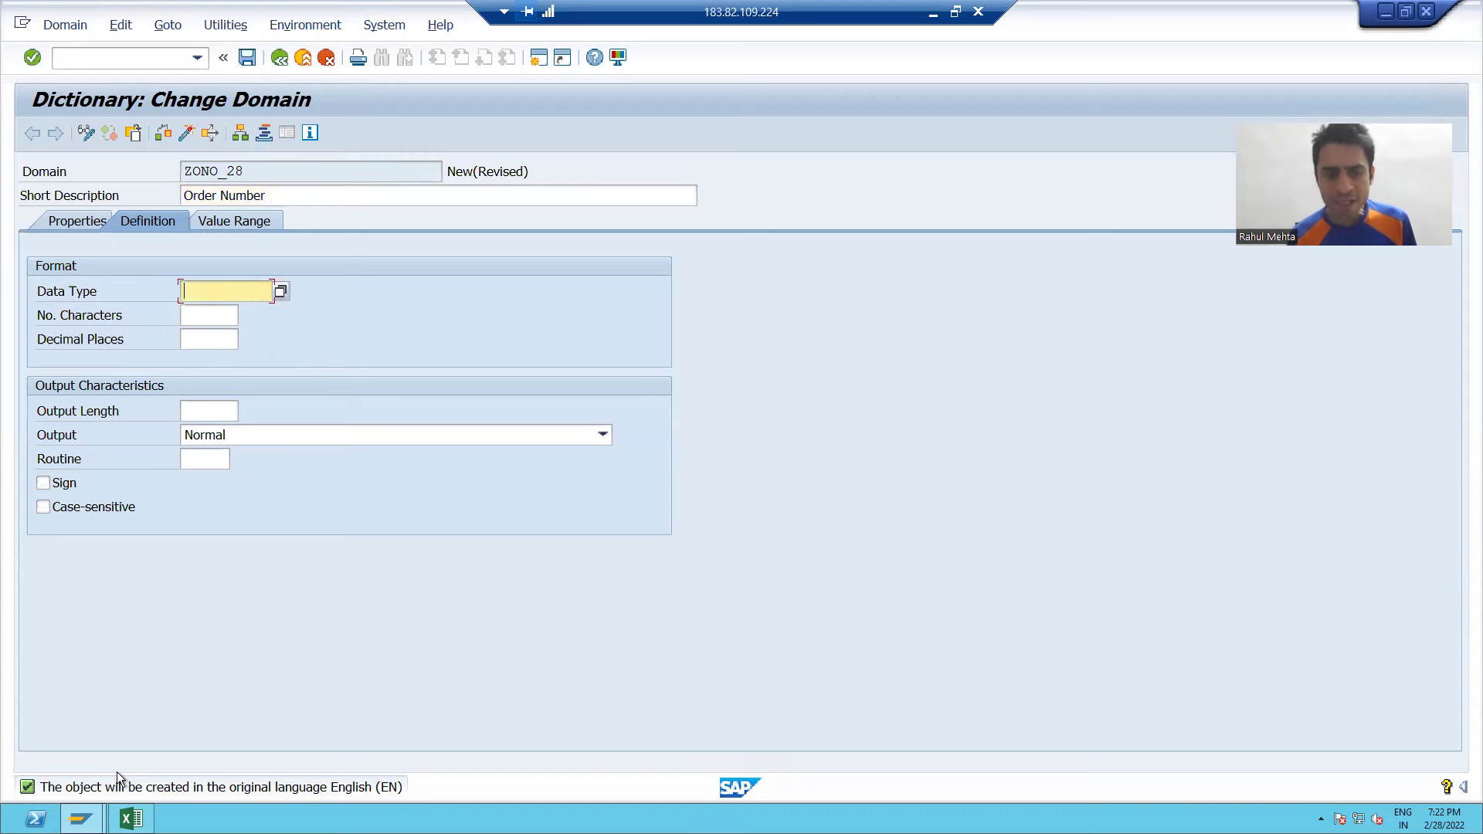
pyautogui.click(131, 818)
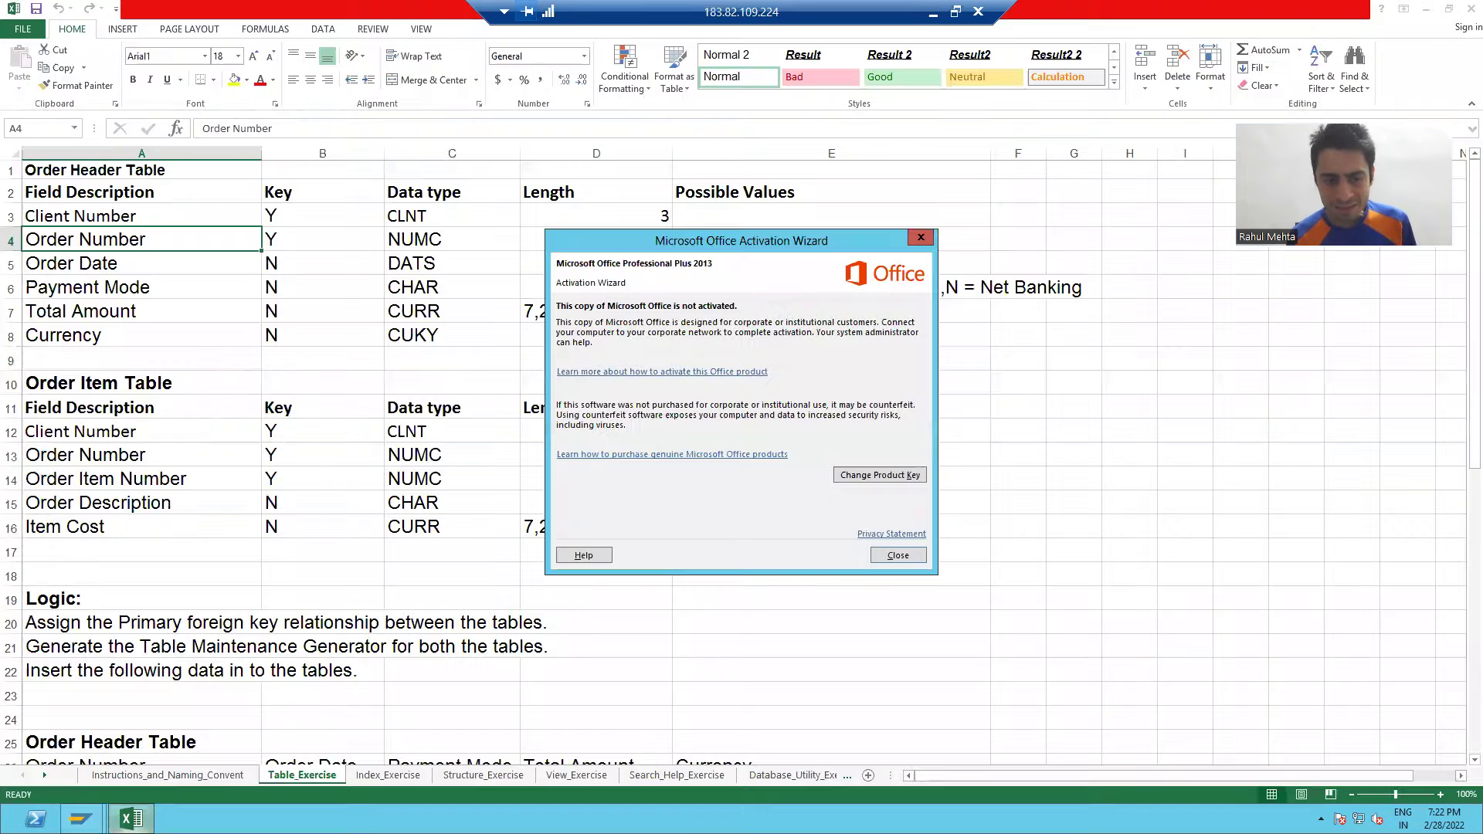
# Close the Office activation notice and read Order Number's type NUMC and length 10.
pyautogui.click(898, 555)
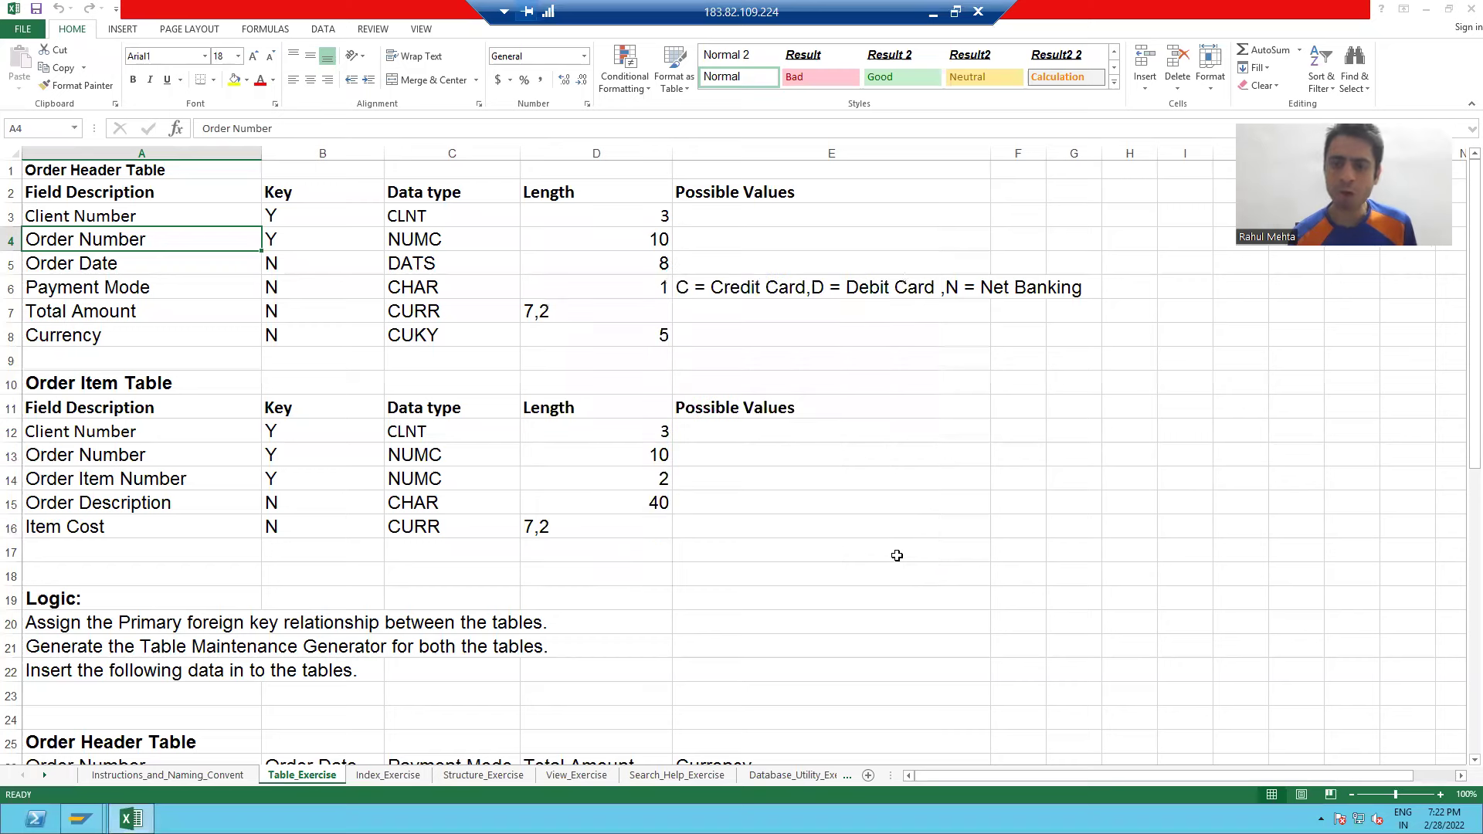
pyautogui.click(427, 244)
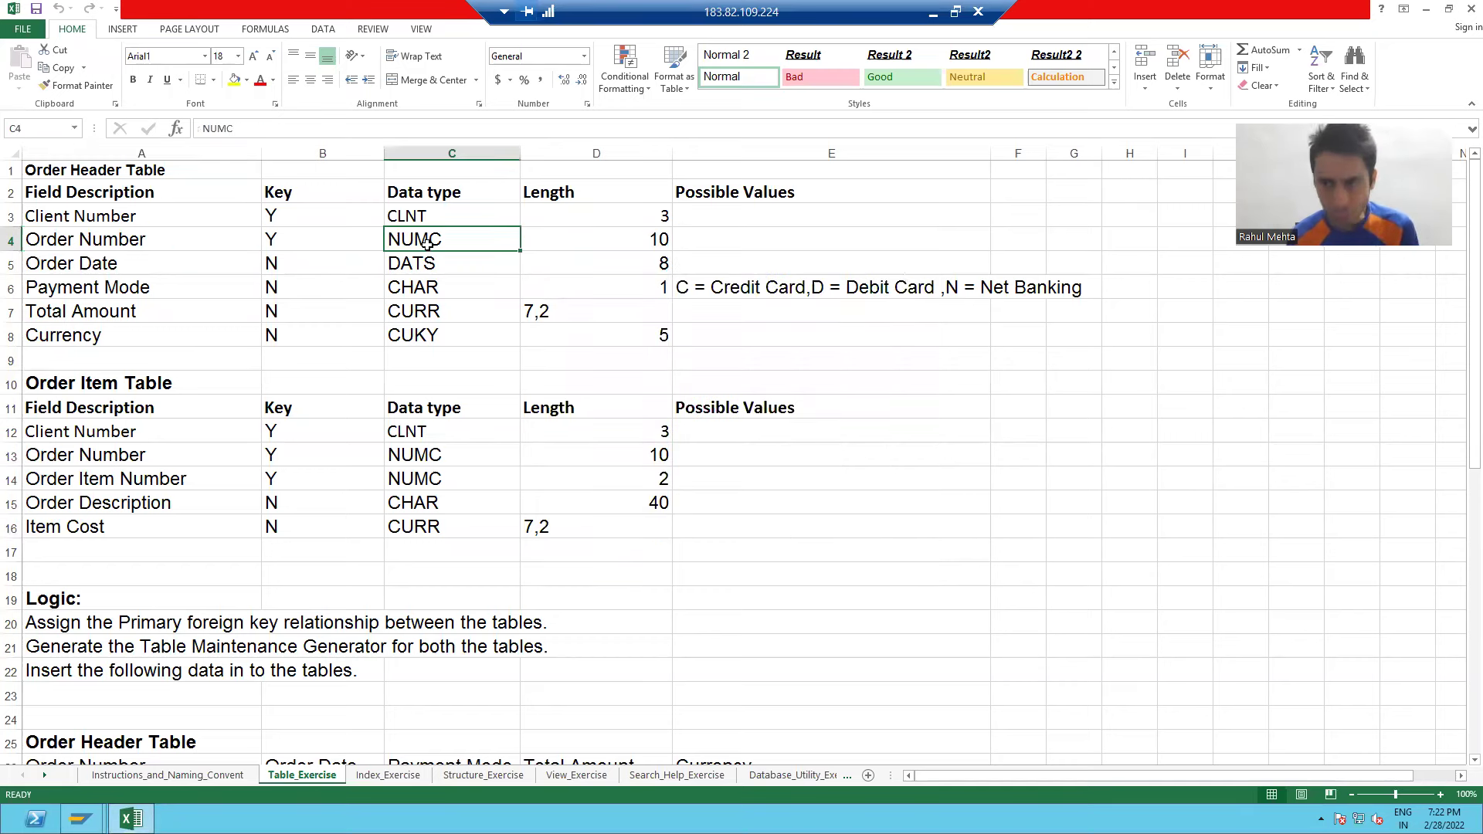
pyautogui.click(661, 240)
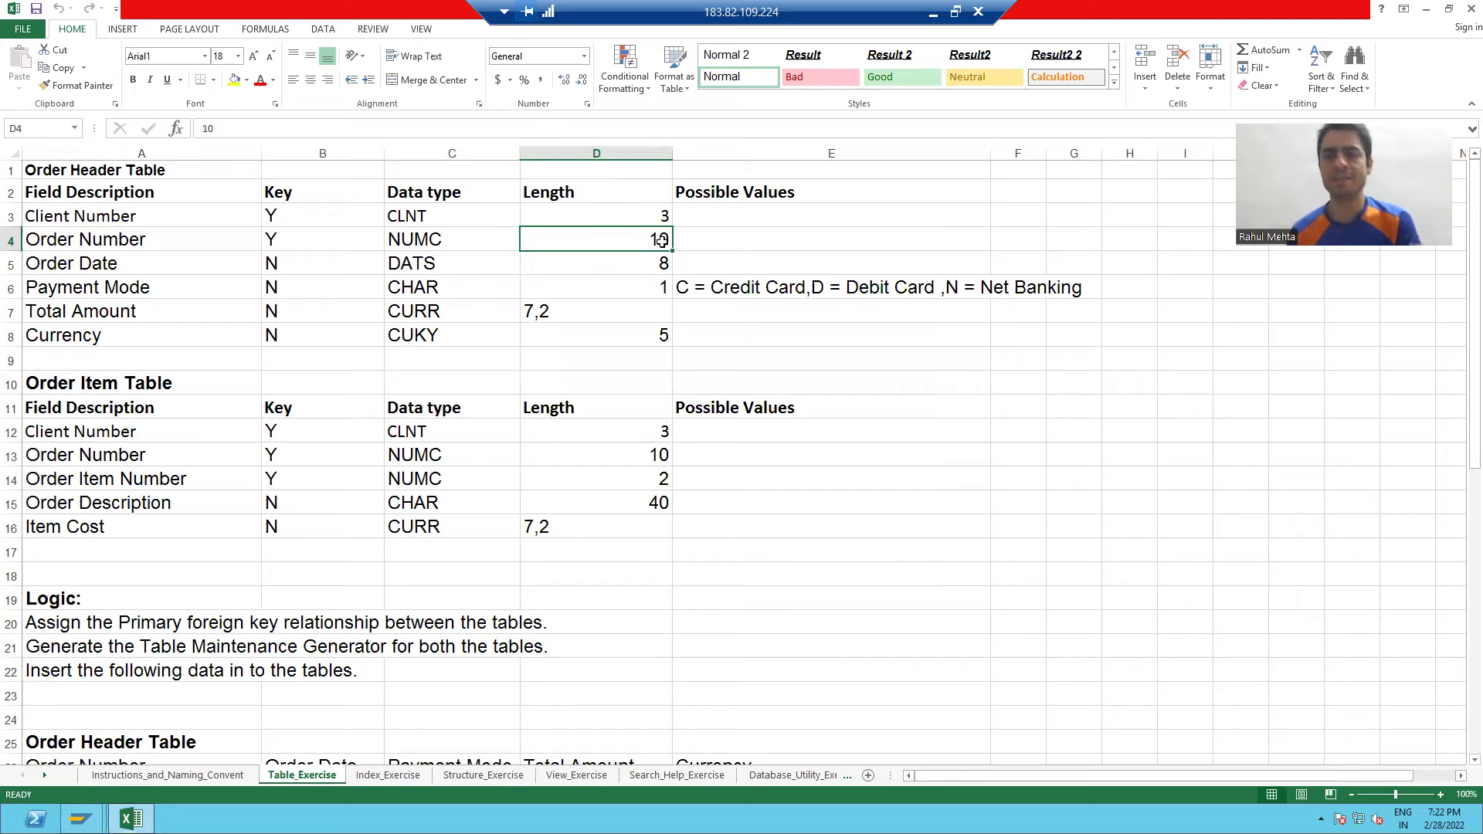
pyautogui.hotkey('alt', 'Tab')
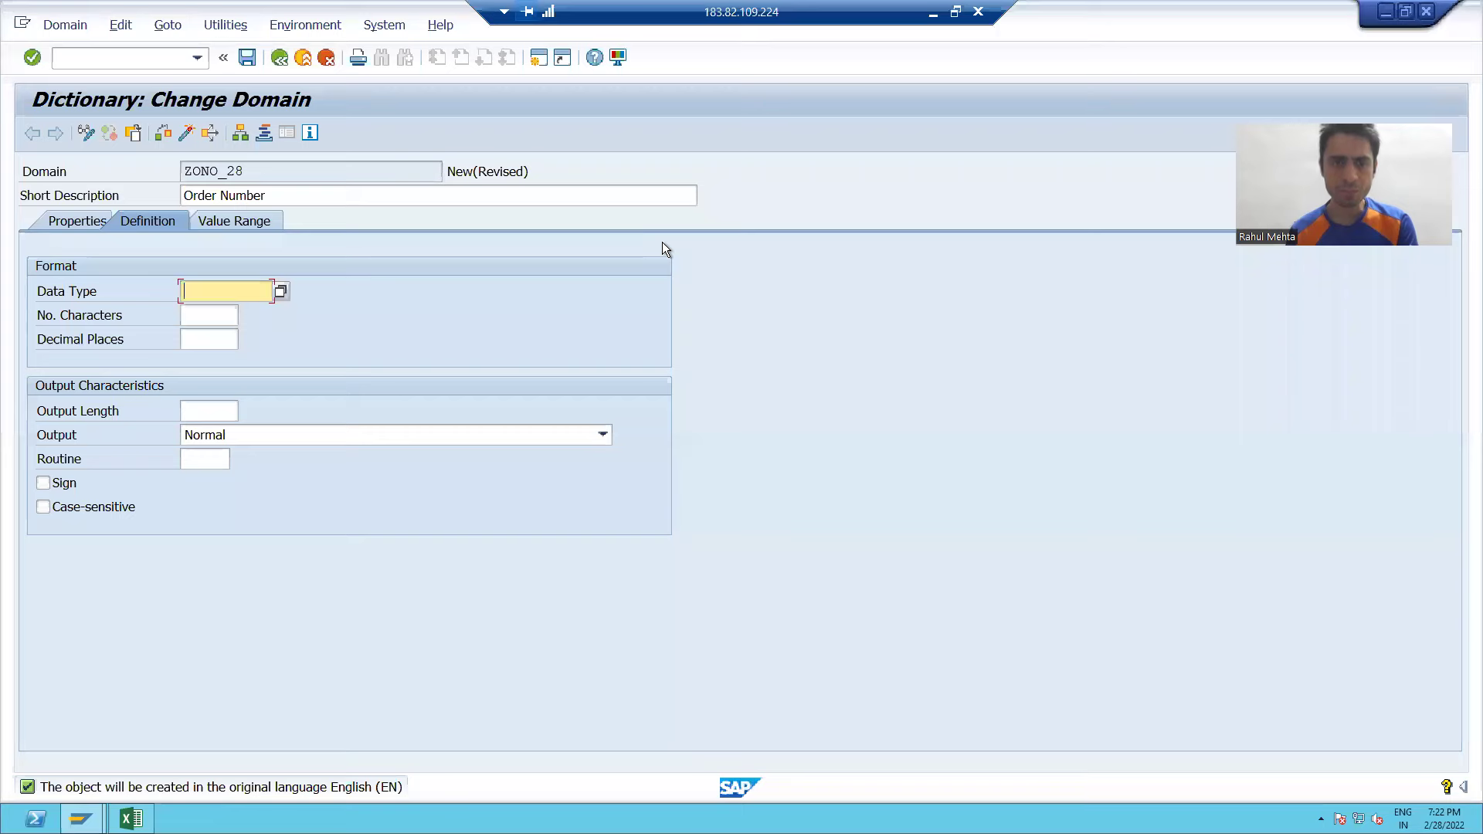
# Set ZONO_28 to data type NUMC with 10 characters and save it.
pyautogui.click(280, 292)
pyautogui.moveTo(354, 317); pyautogui.dragTo(364, 234)
pyautogui.scroll(-3, 256, 554)
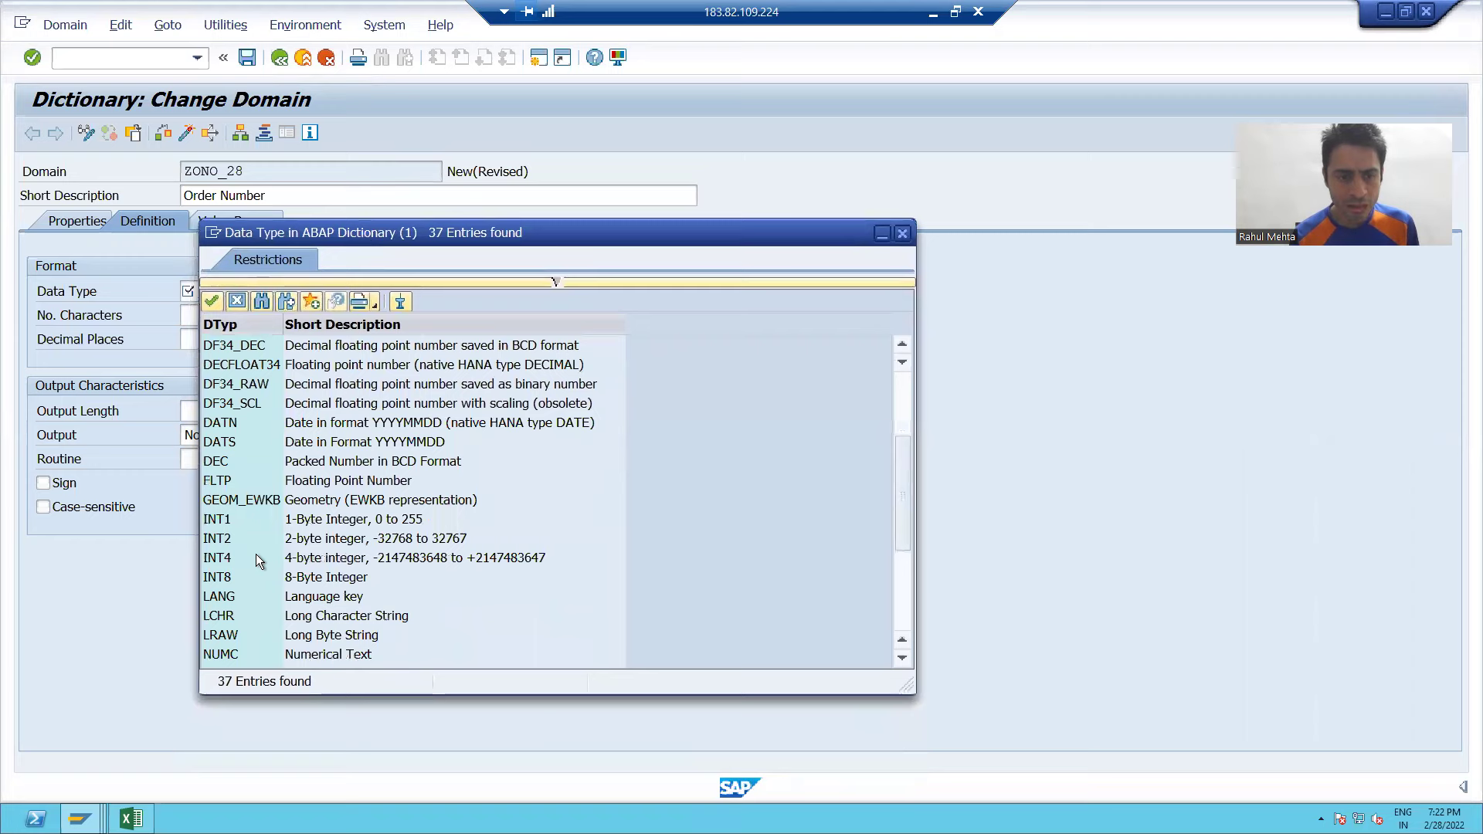
pyautogui.doubleClick(235, 659)
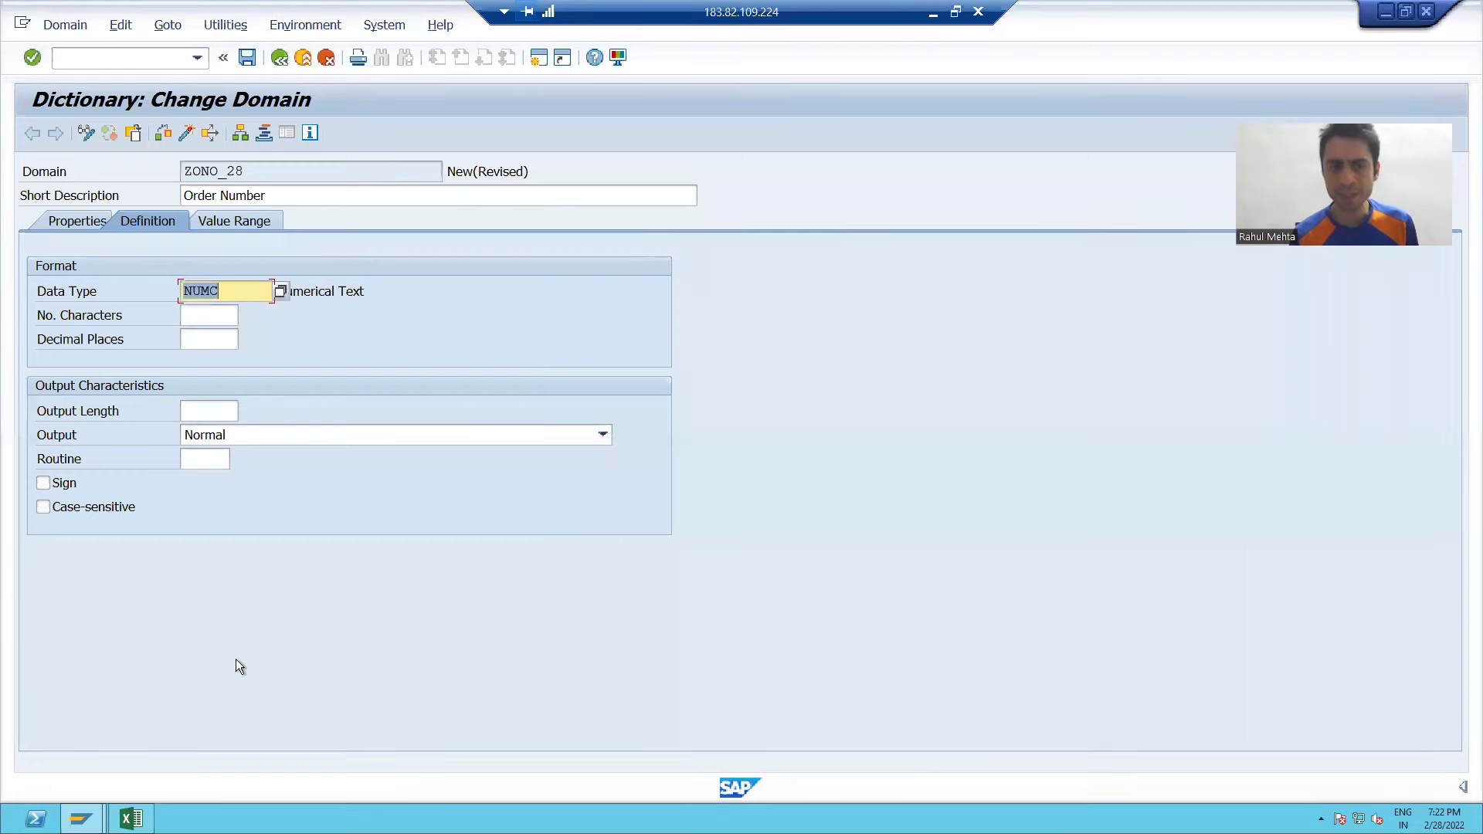
pyautogui.click(204, 316)
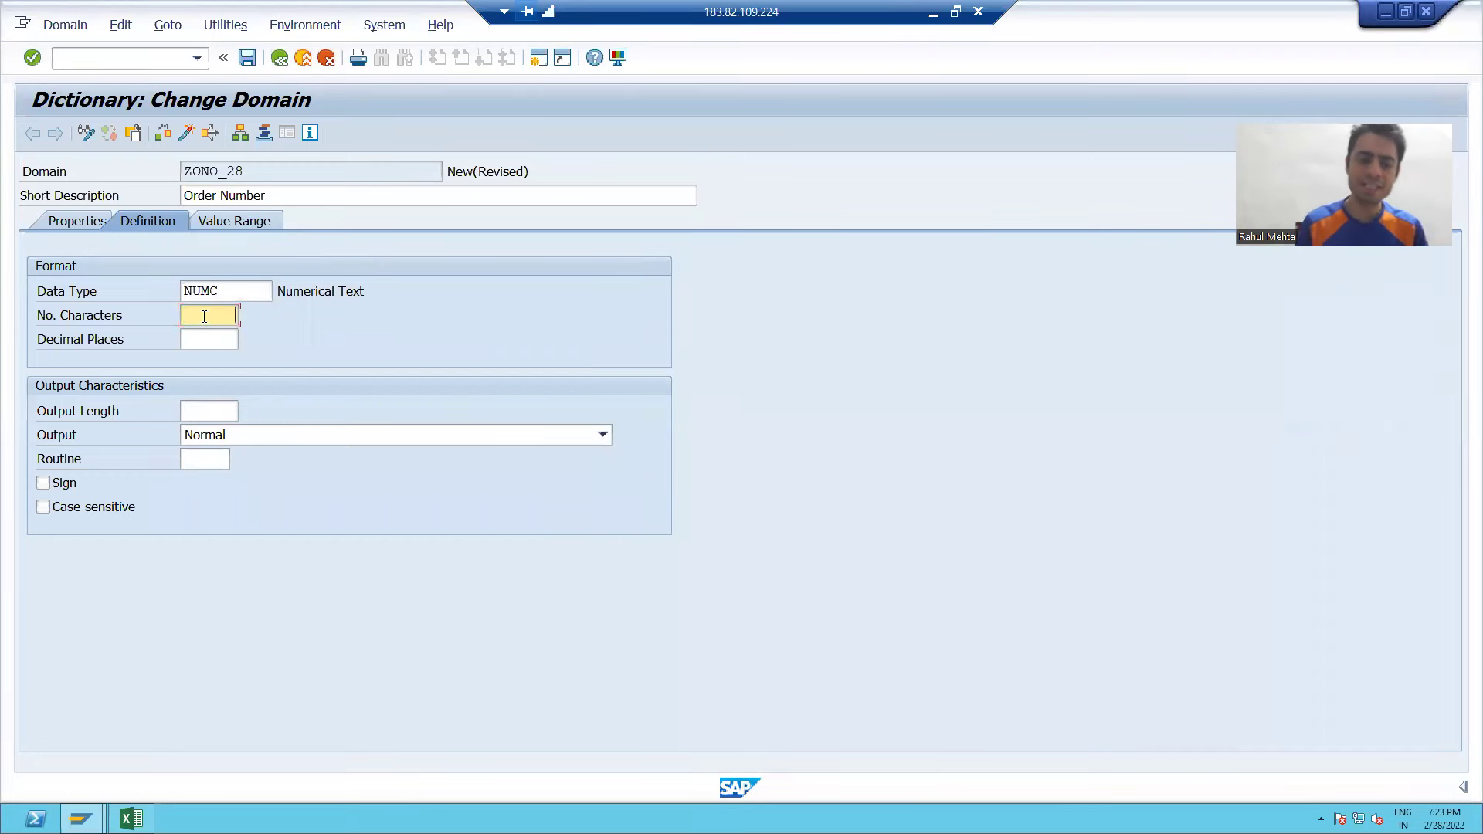
pyautogui.write('10')
pyautogui.press('Return')
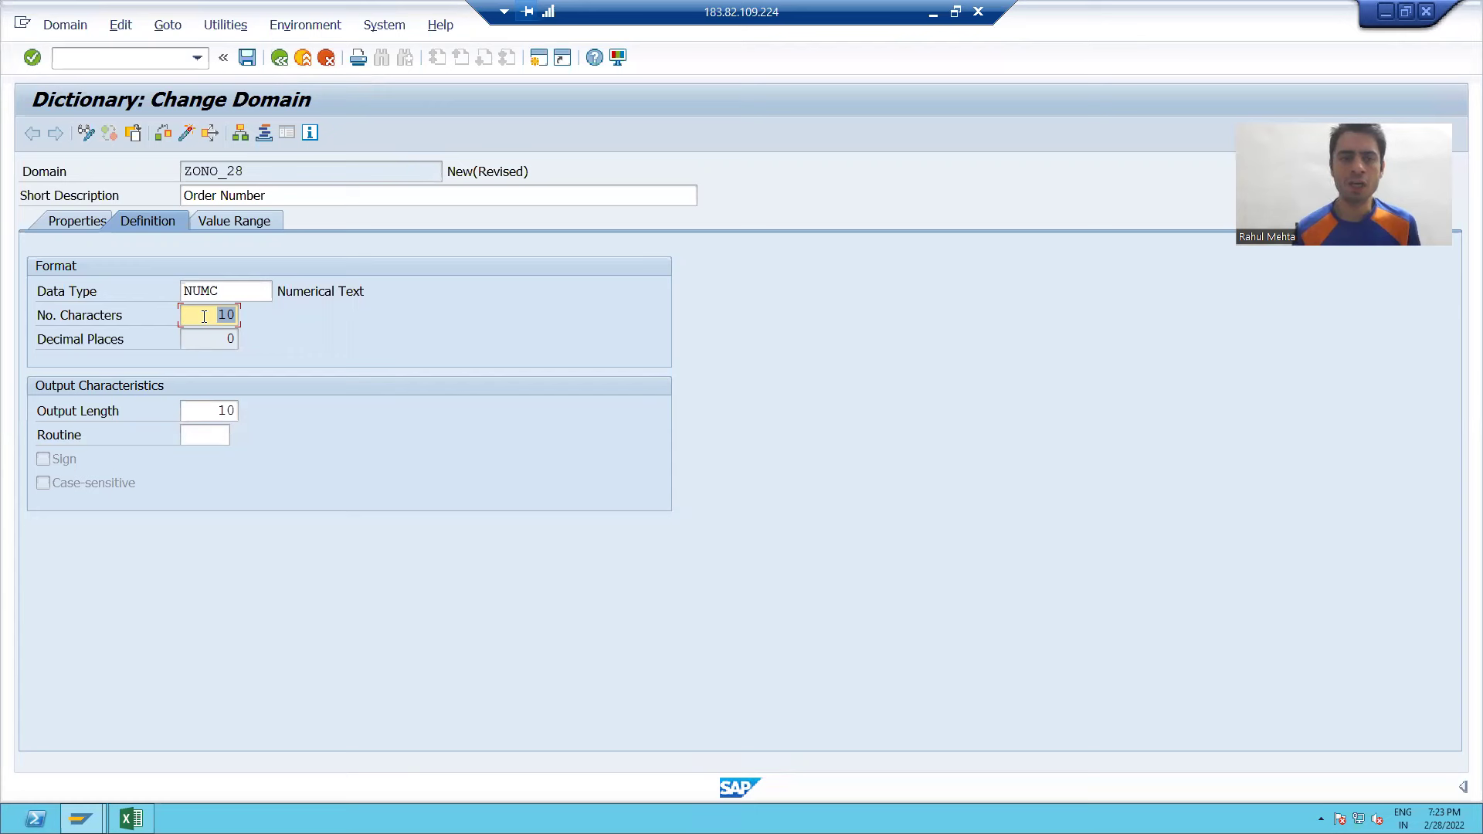
pyautogui.click(247, 59)
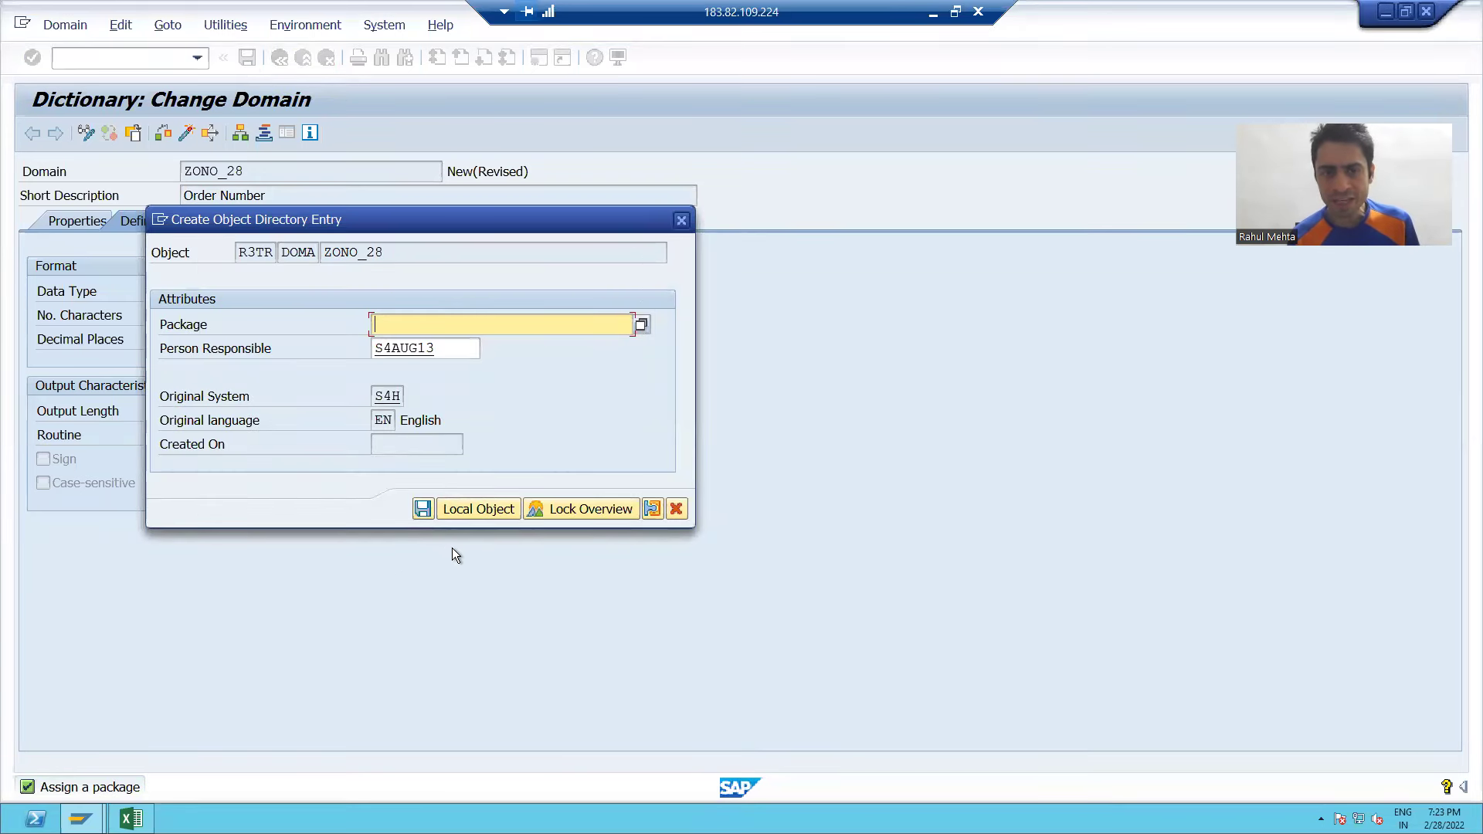
# Save ZONO_28 as a local object and run the consistency check.
pyautogui.click(461, 512)
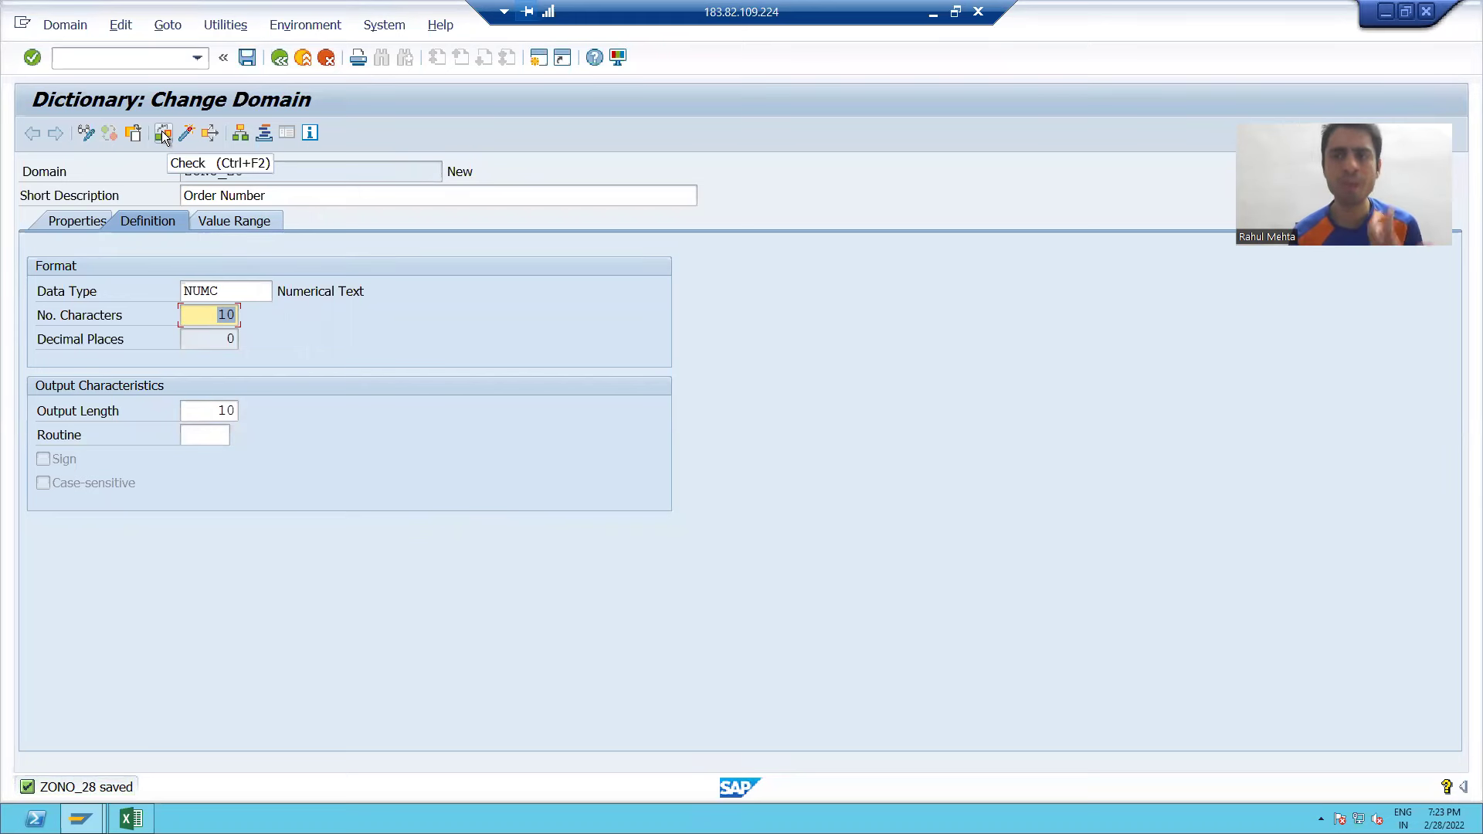
pyautogui.click(163, 136)
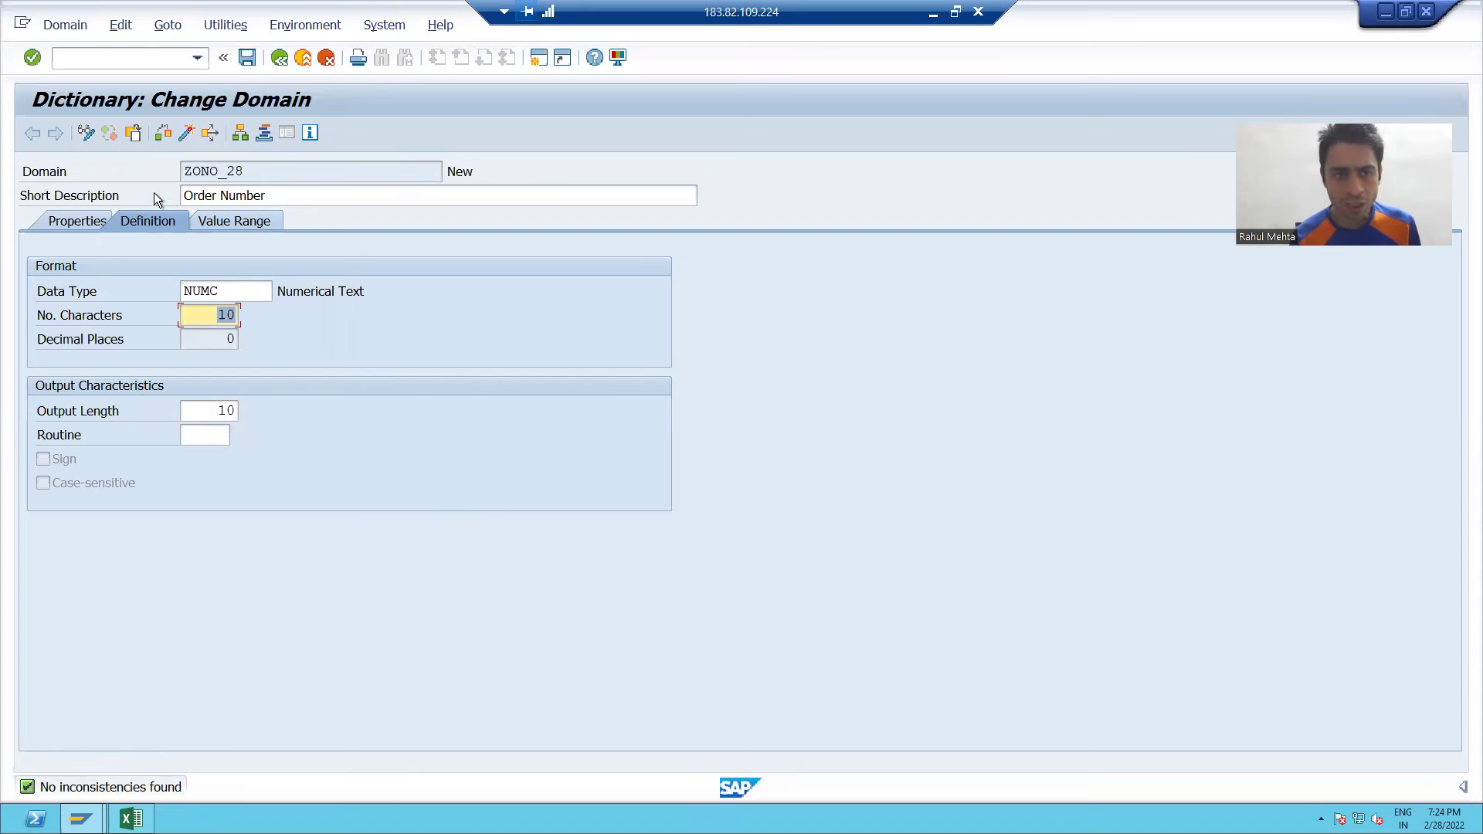
# Activate ZONO_28 and confirm its status reads Active.
pyautogui.click(180, 136)
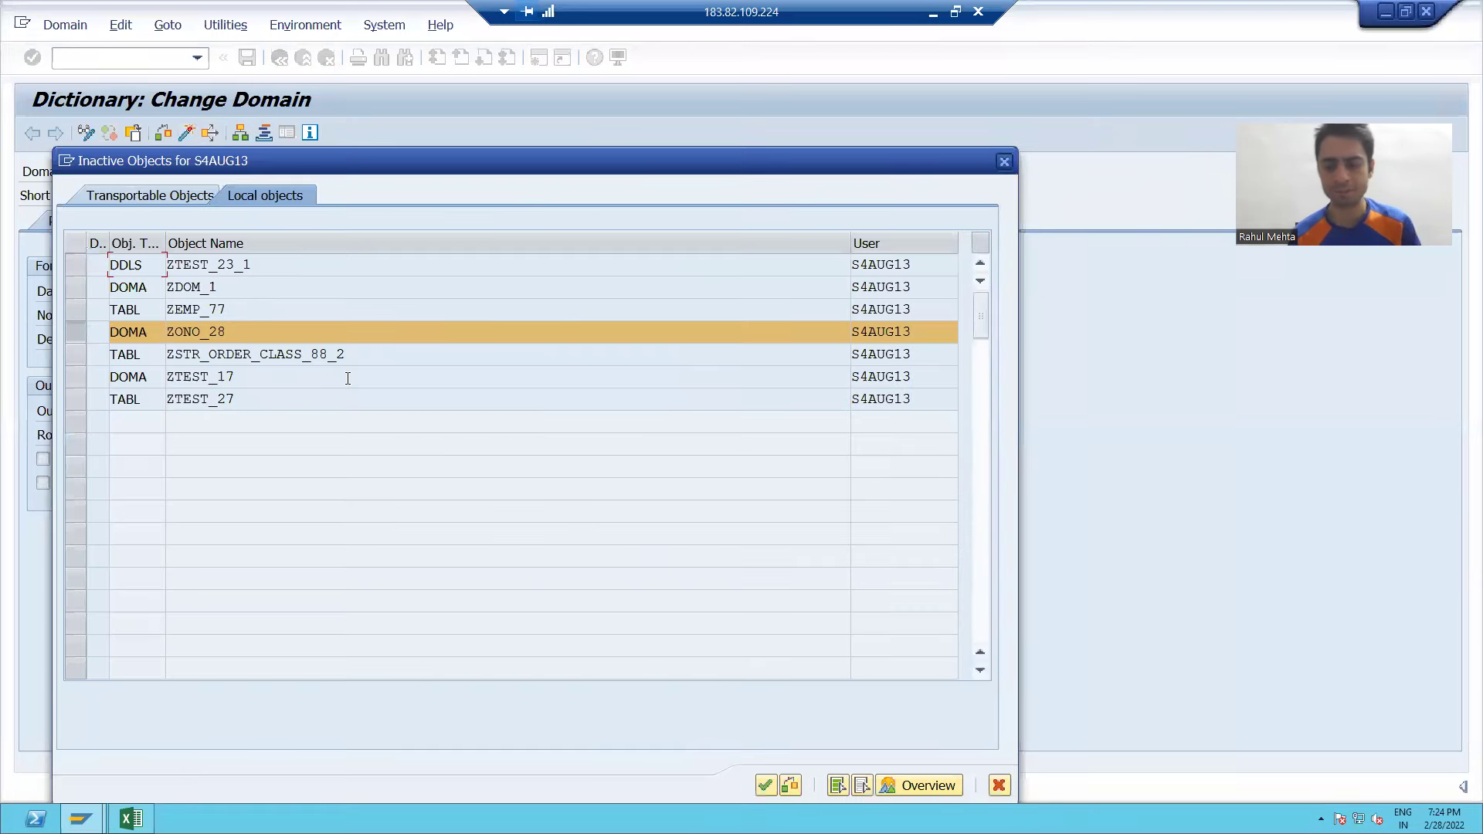
pyautogui.press('Return')
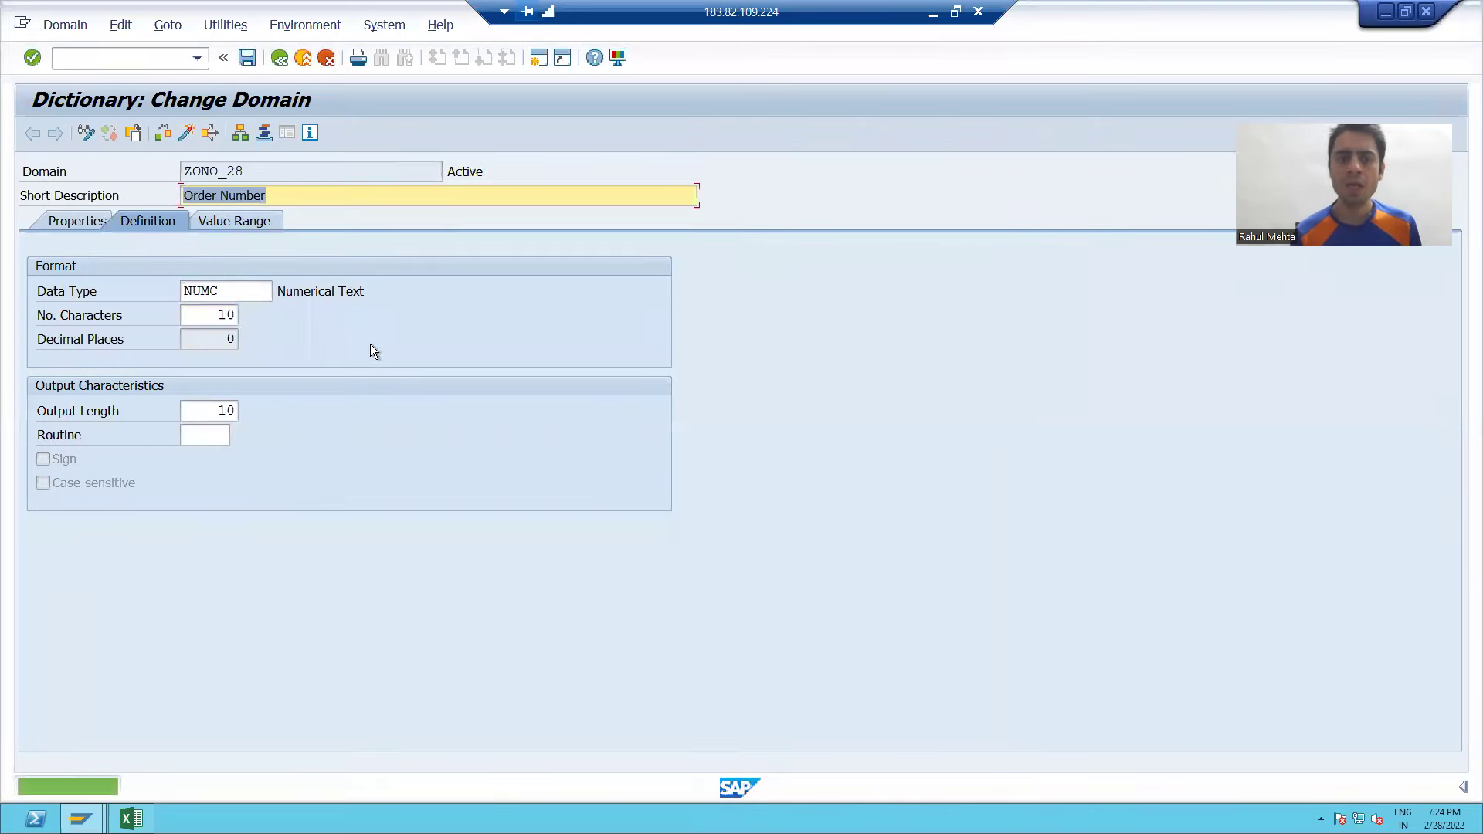
pyautogui.click(461, 173)
pyautogui.doubleClick(461, 177)
pyautogui.click(437, 178)
pyautogui.doubleClick(458, 170)
pyautogui.click(438, 174)
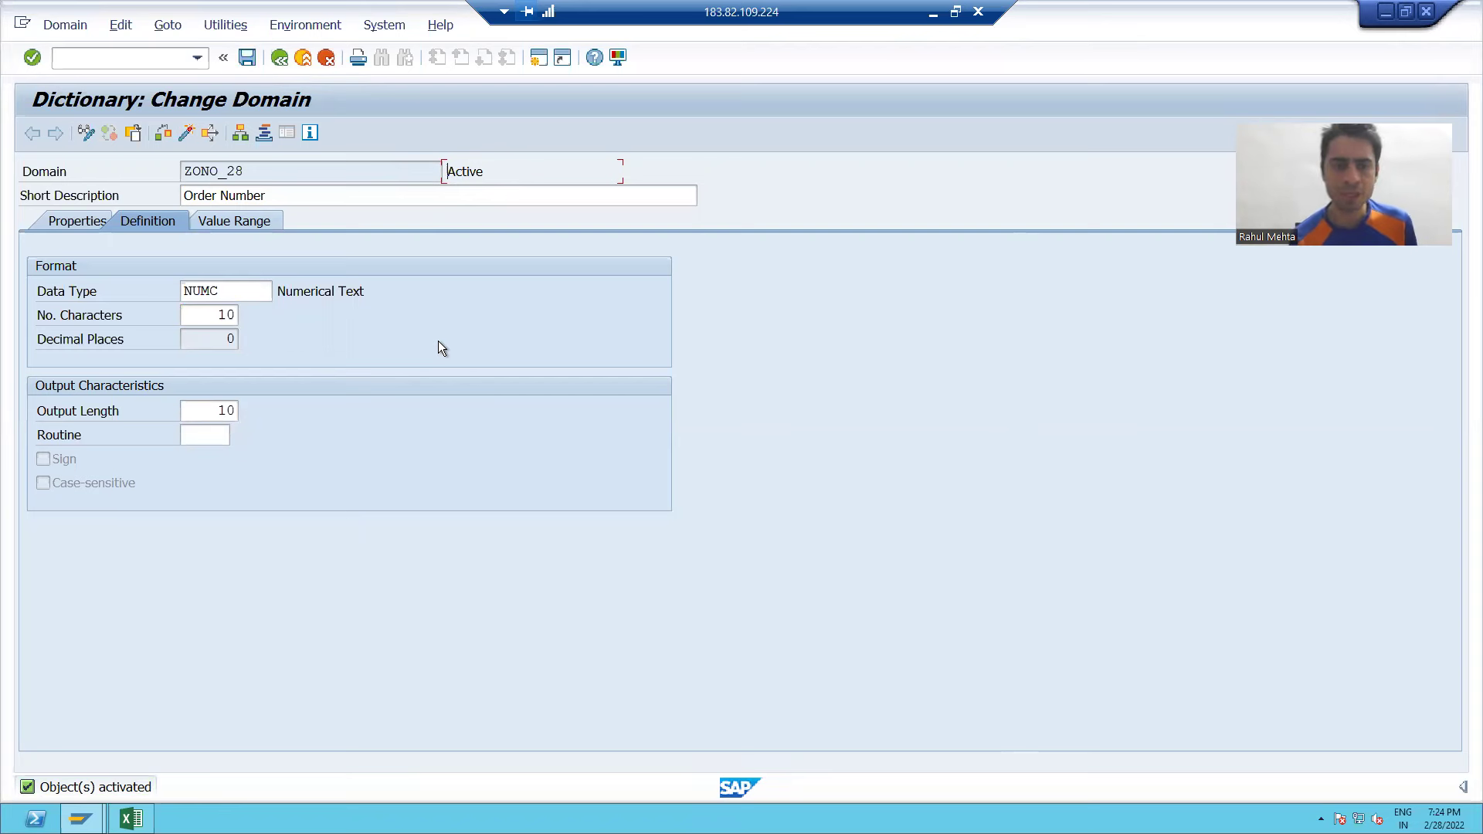
pyautogui.moveTo(484, 171); pyautogui.dragTo(448, 178)
pyautogui.click(447, 173)
pyautogui.click(447, 173)
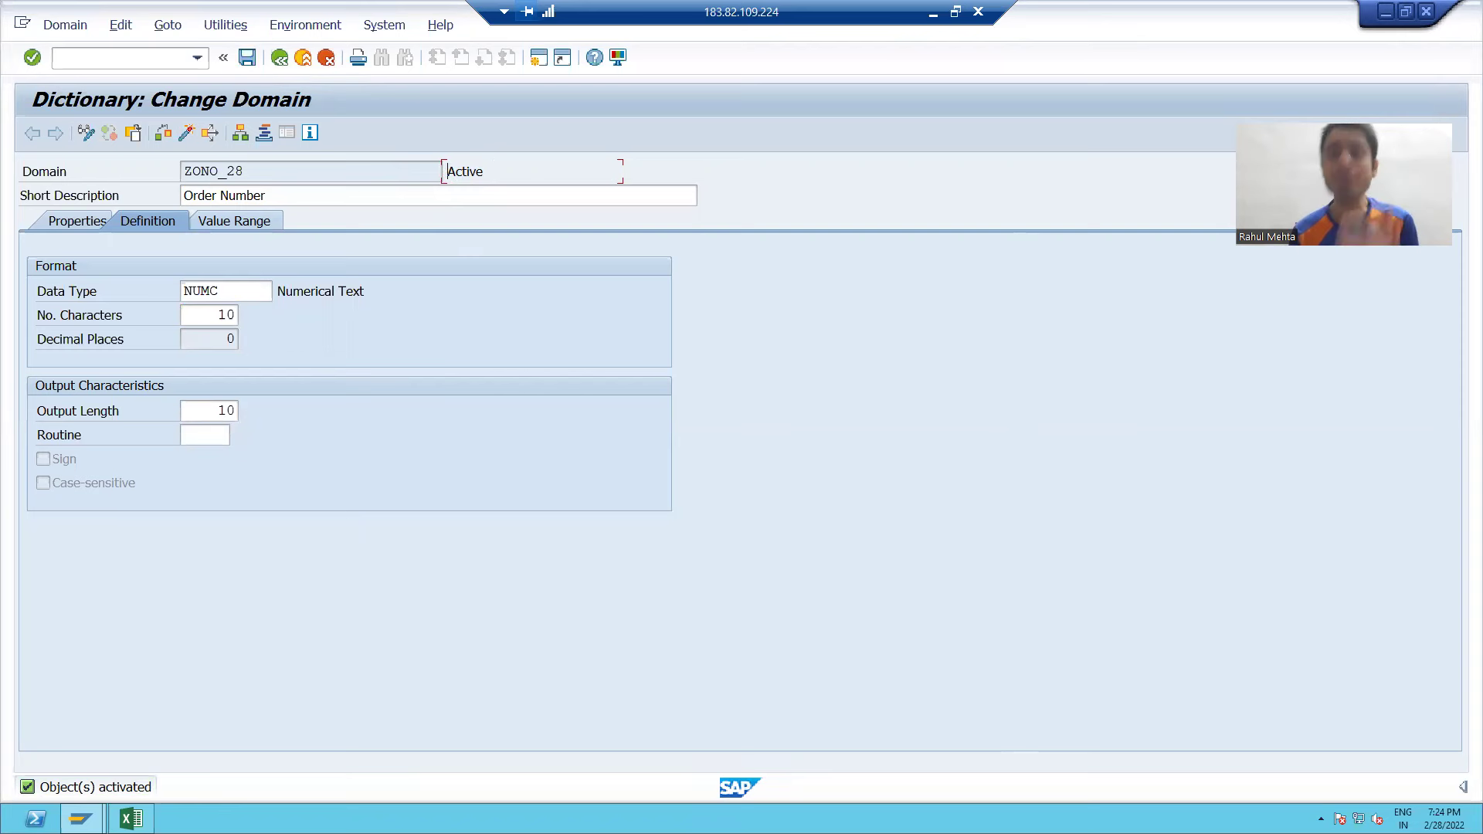
# Copy the domain name ZONO_28 and paste it into a new Notepad window.
pyautogui.hotkey('shift', 'Tab')
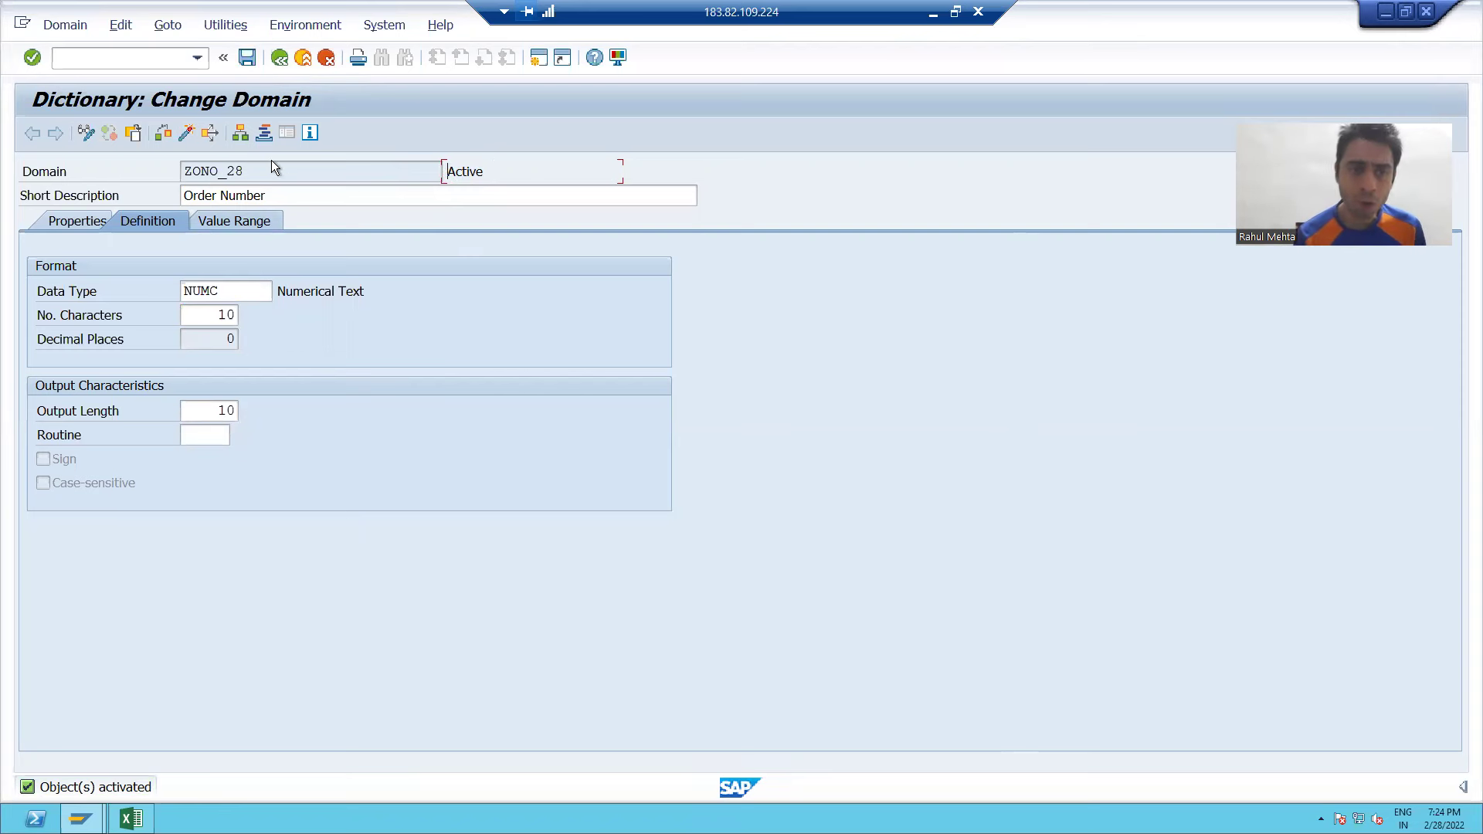
pyautogui.click(220, 291)
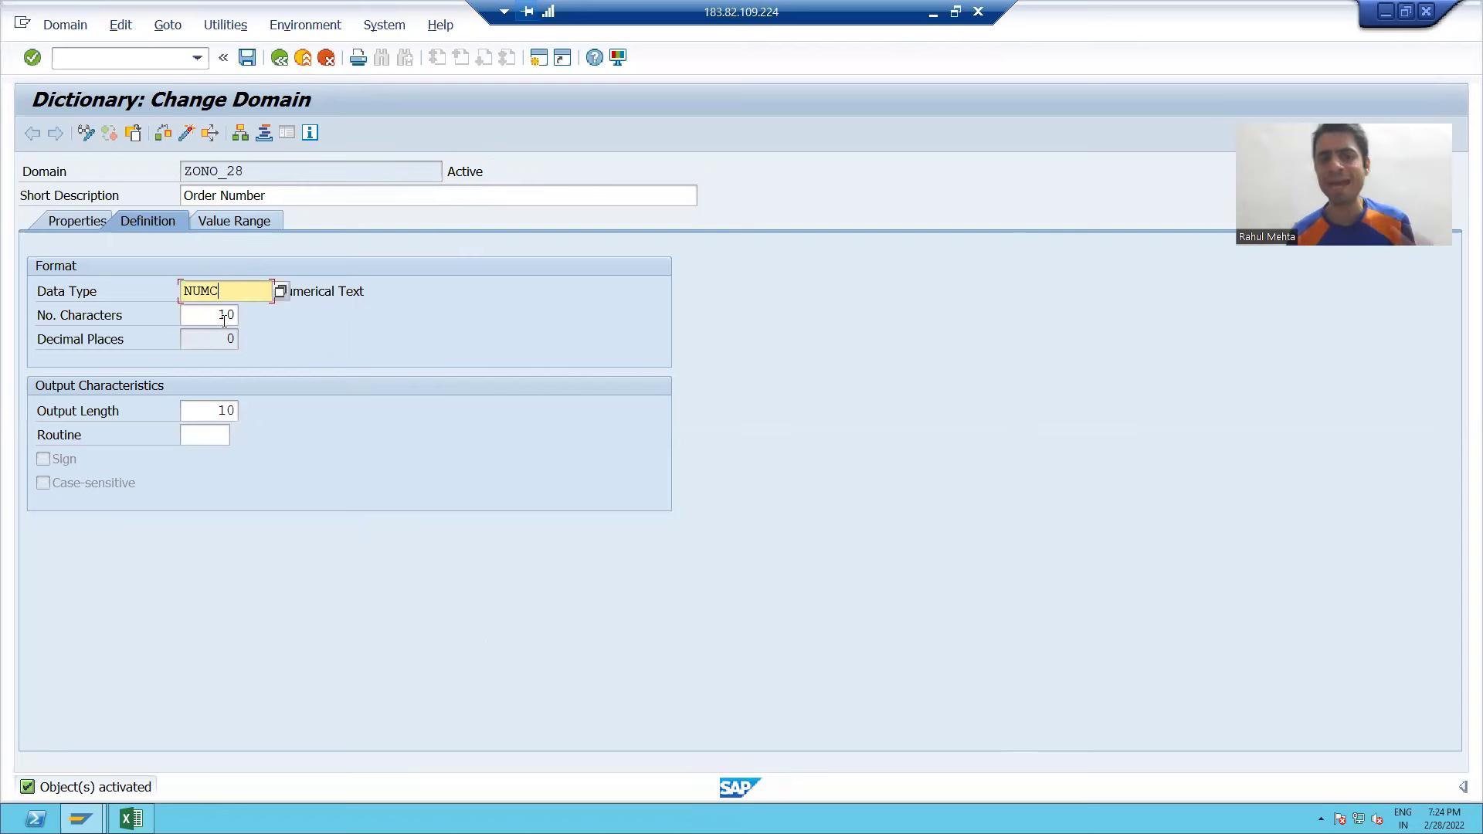
pyautogui.click(224, 315)
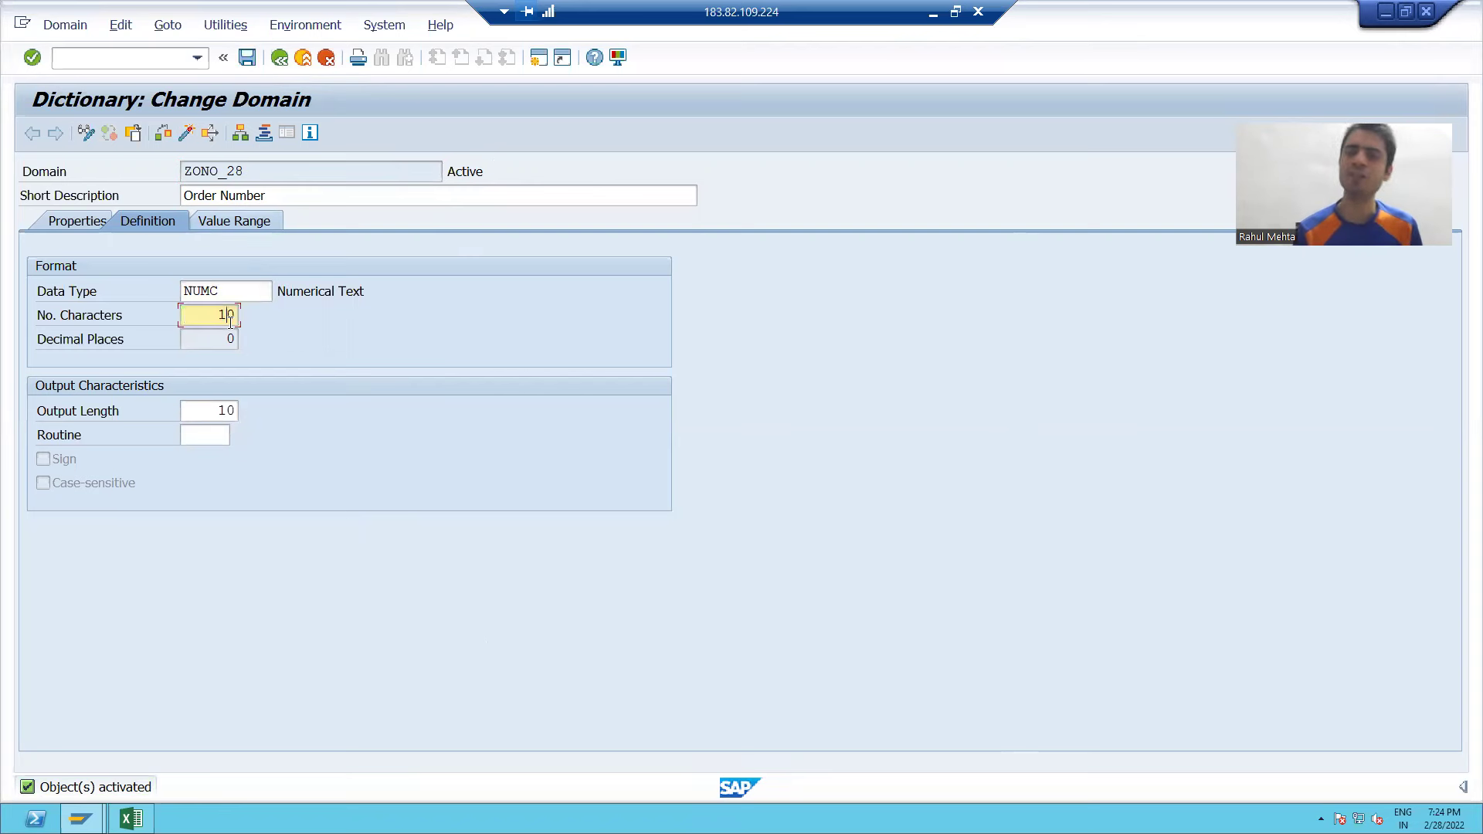
pyautogui.click(223, 172)
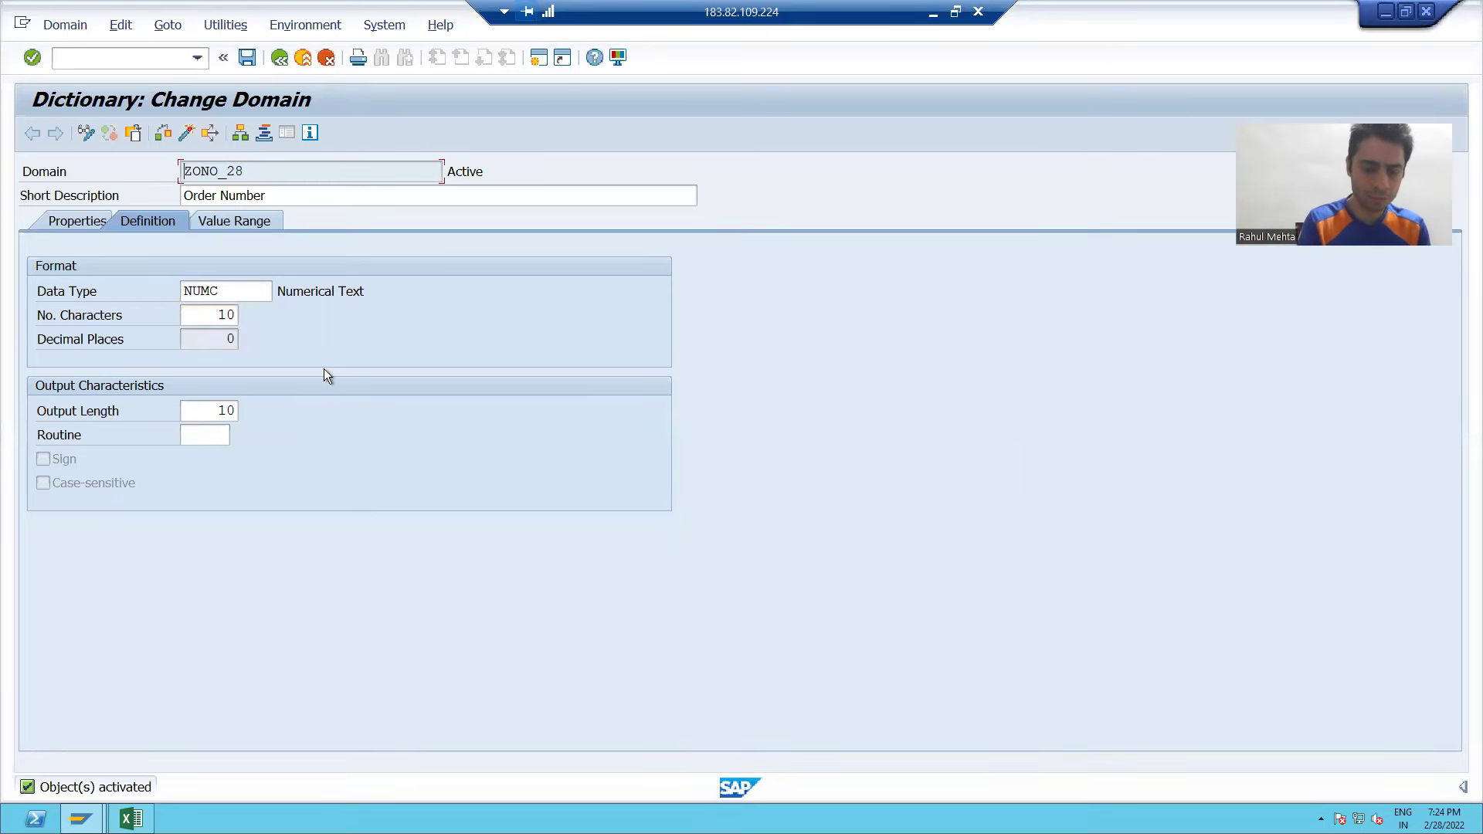
pyautogui.press('super+r')
pyautogui.press('Return')
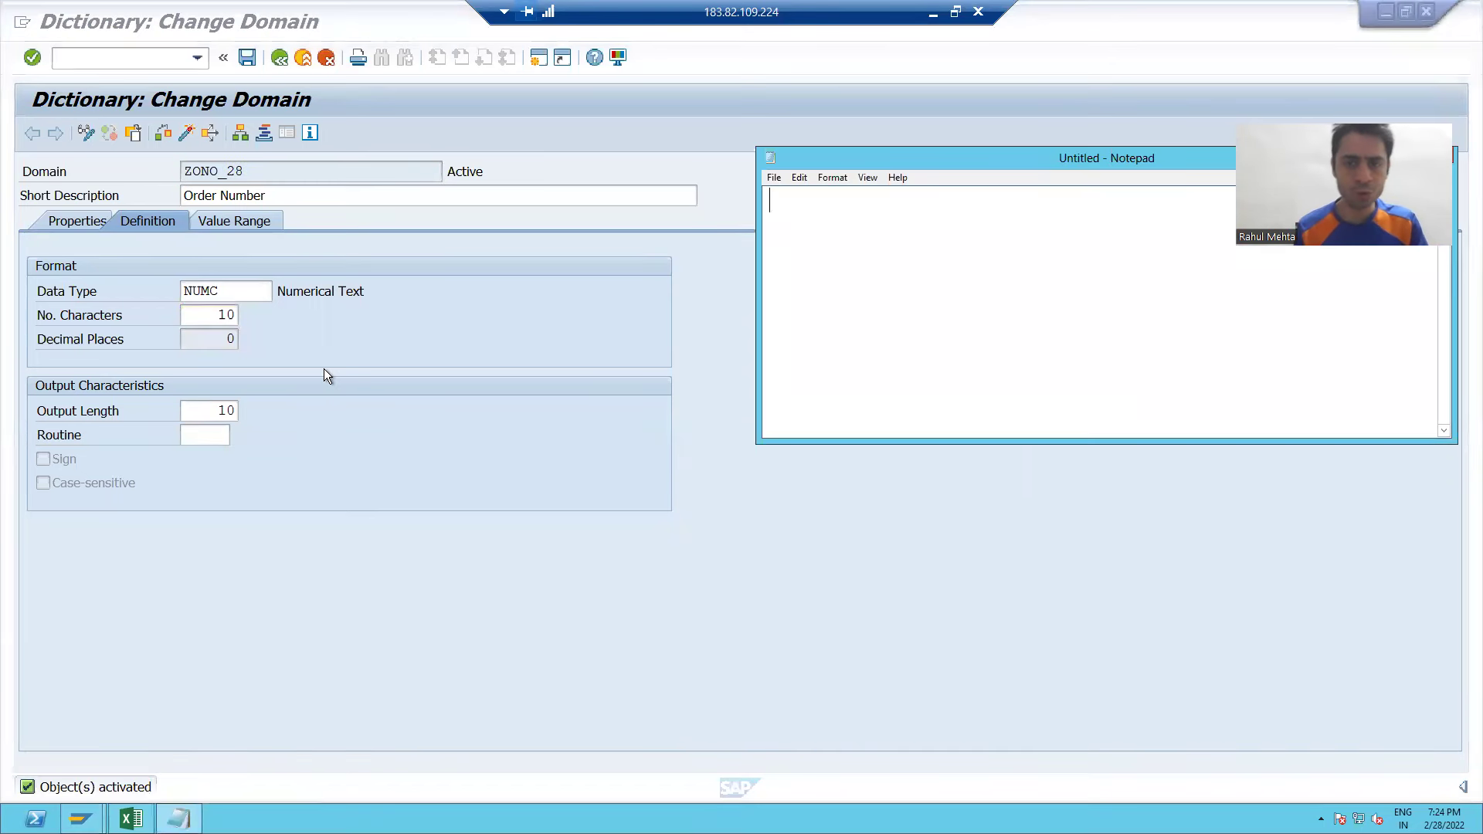
pyautogui.write('ZONO_28')
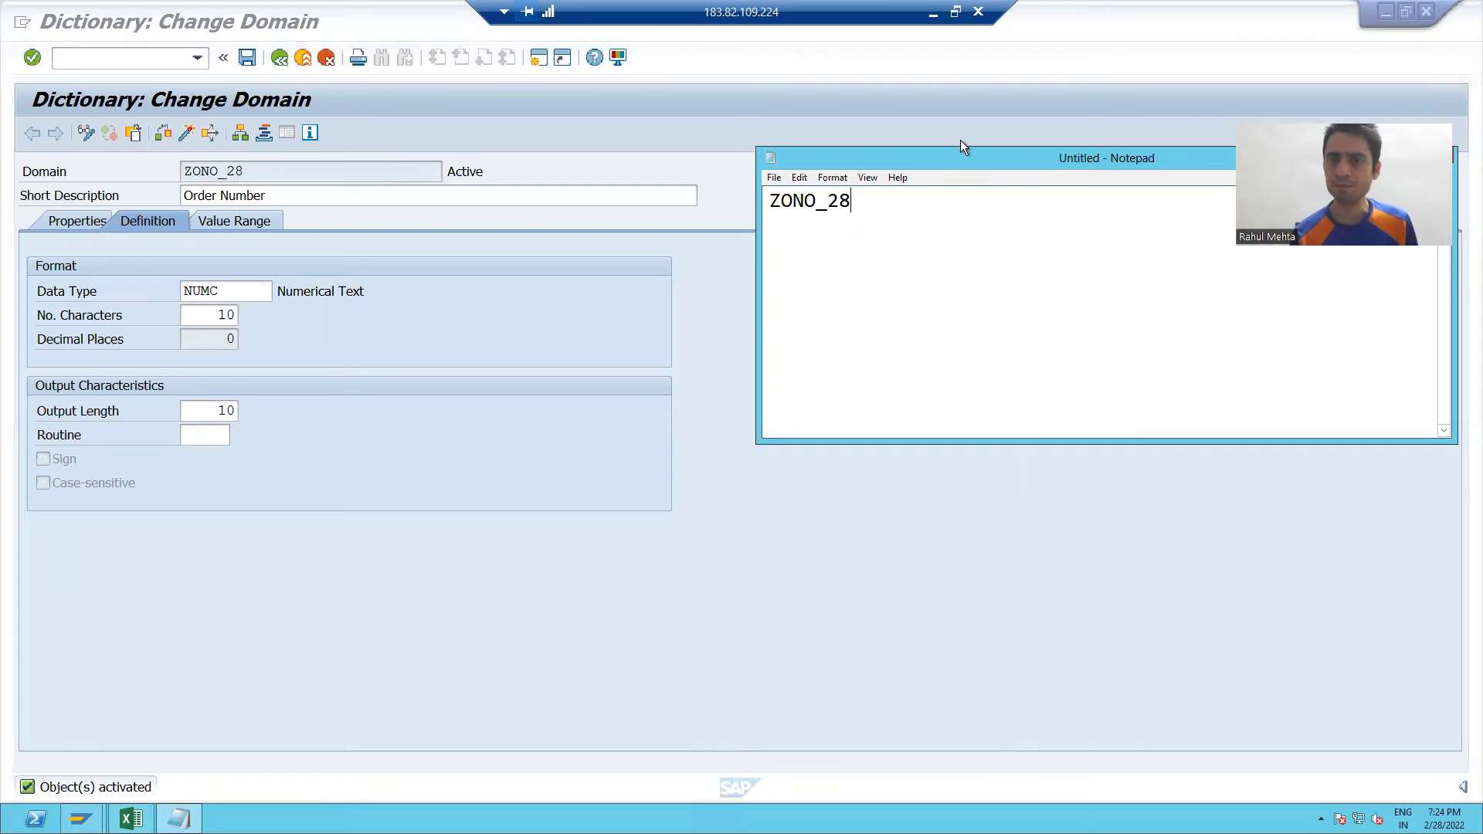
pyautogui.moveTo(937, 165); pyautogui.dragTo(750, 254)
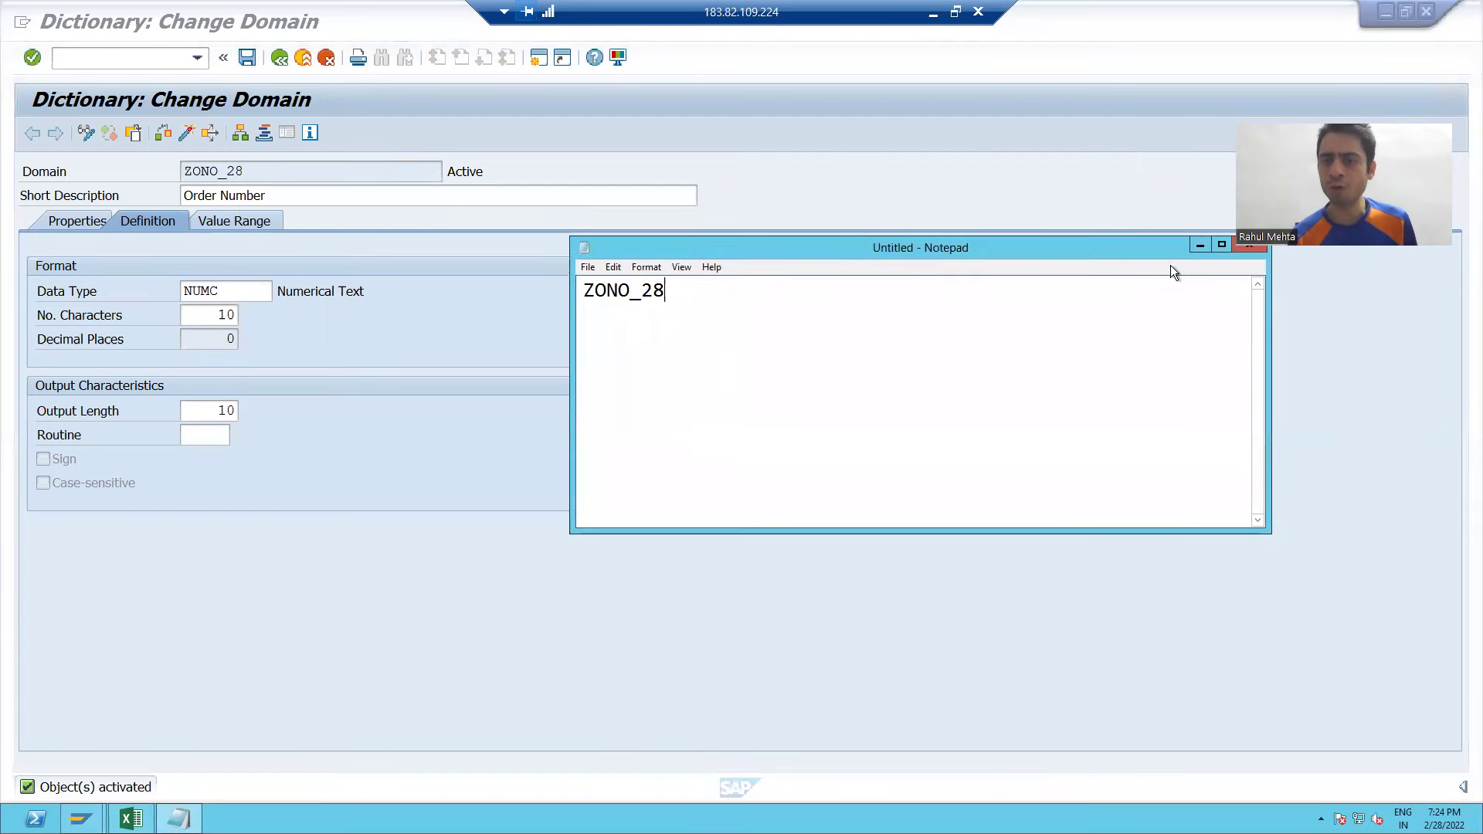
# Select the Order Date field in the Excel exercise sheet.
pyautogui.click(323, 600)
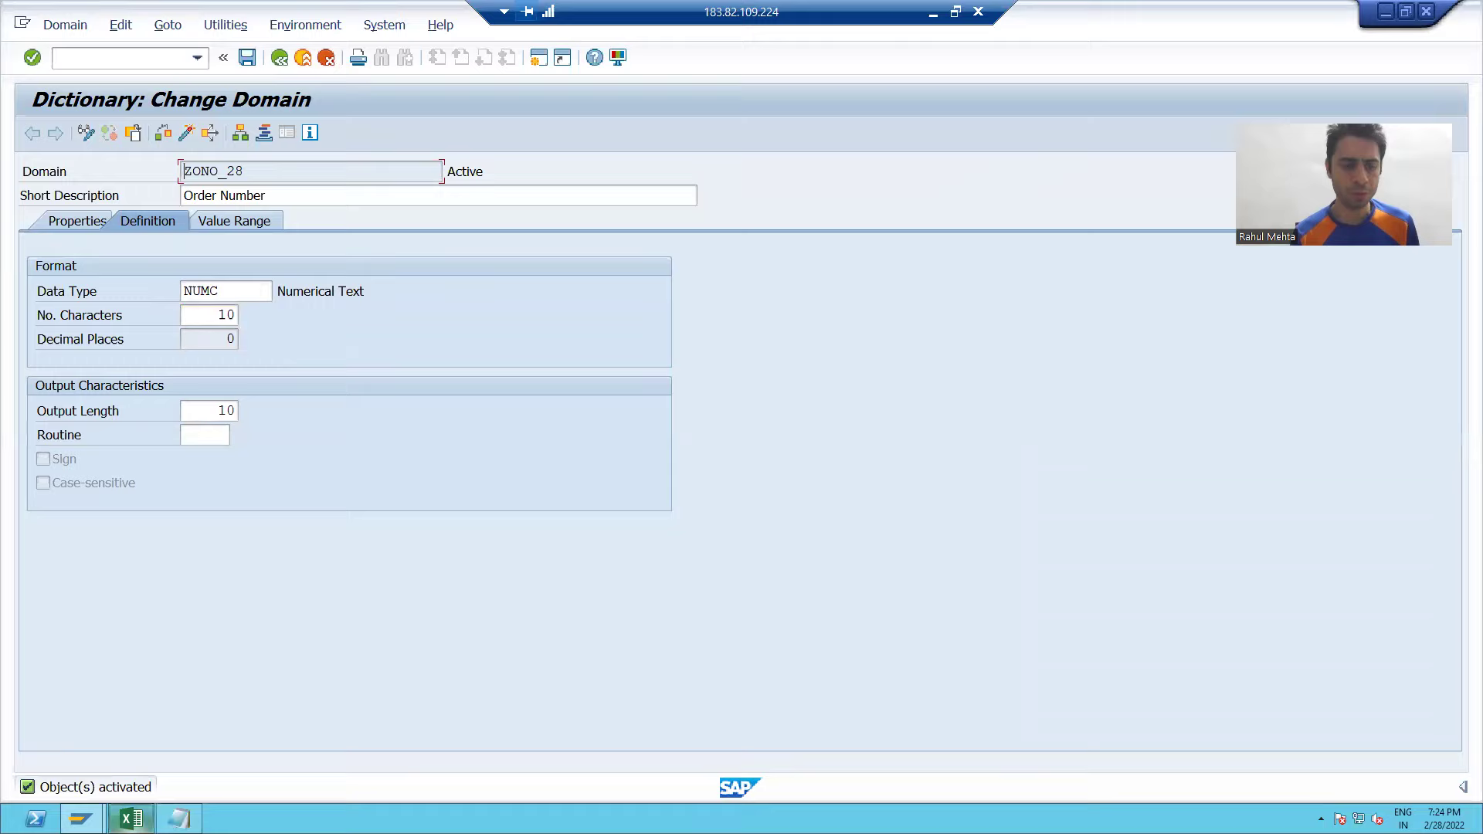
pyautogui.click(131, 819)
pyautogui.click(113, 263)
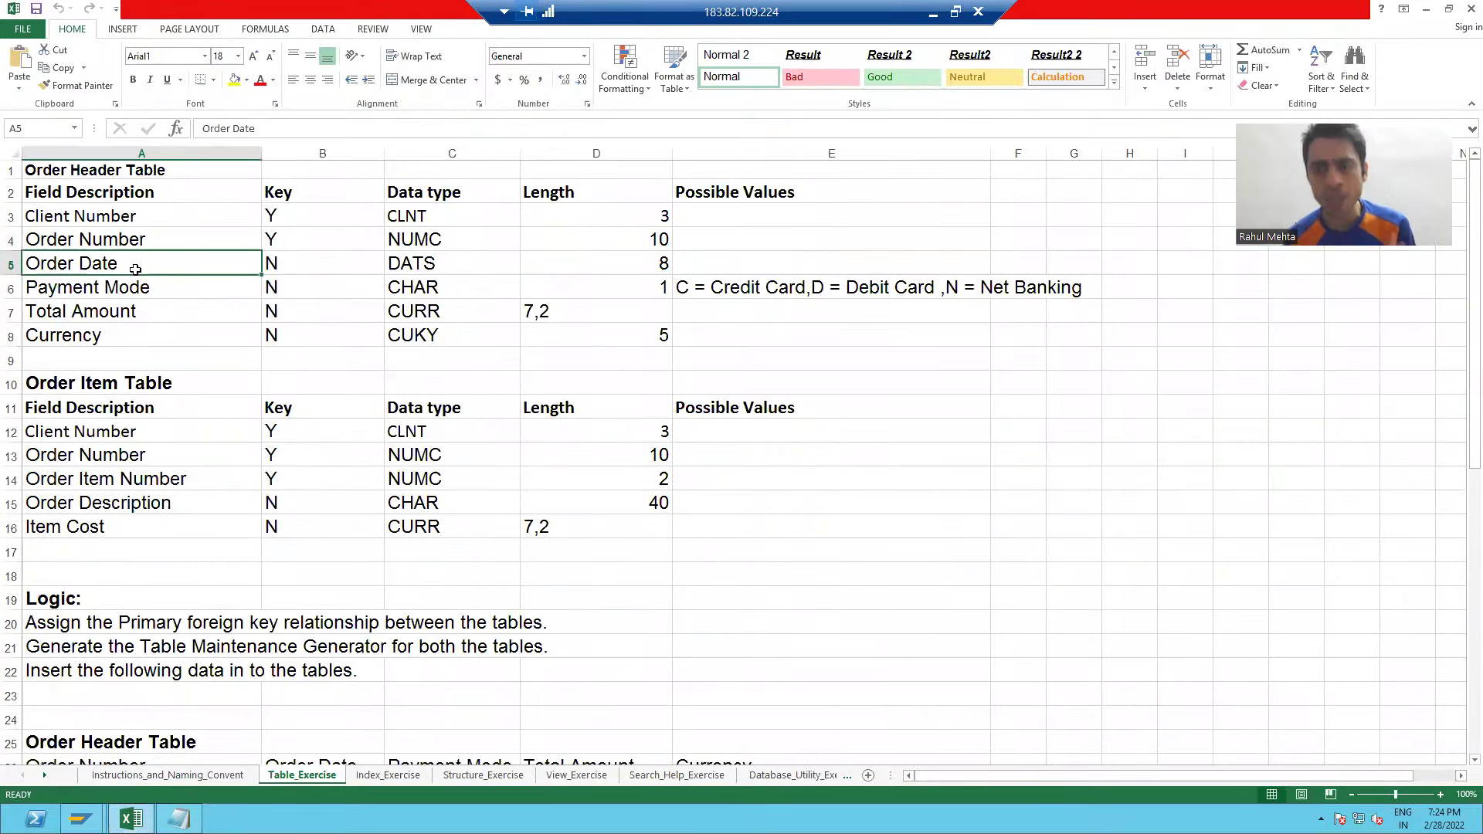
# Back on the SE11 start screen, change the domain name to ZODATE_28 and create it.
pyautogui.hotkey('alt', 'Tab')
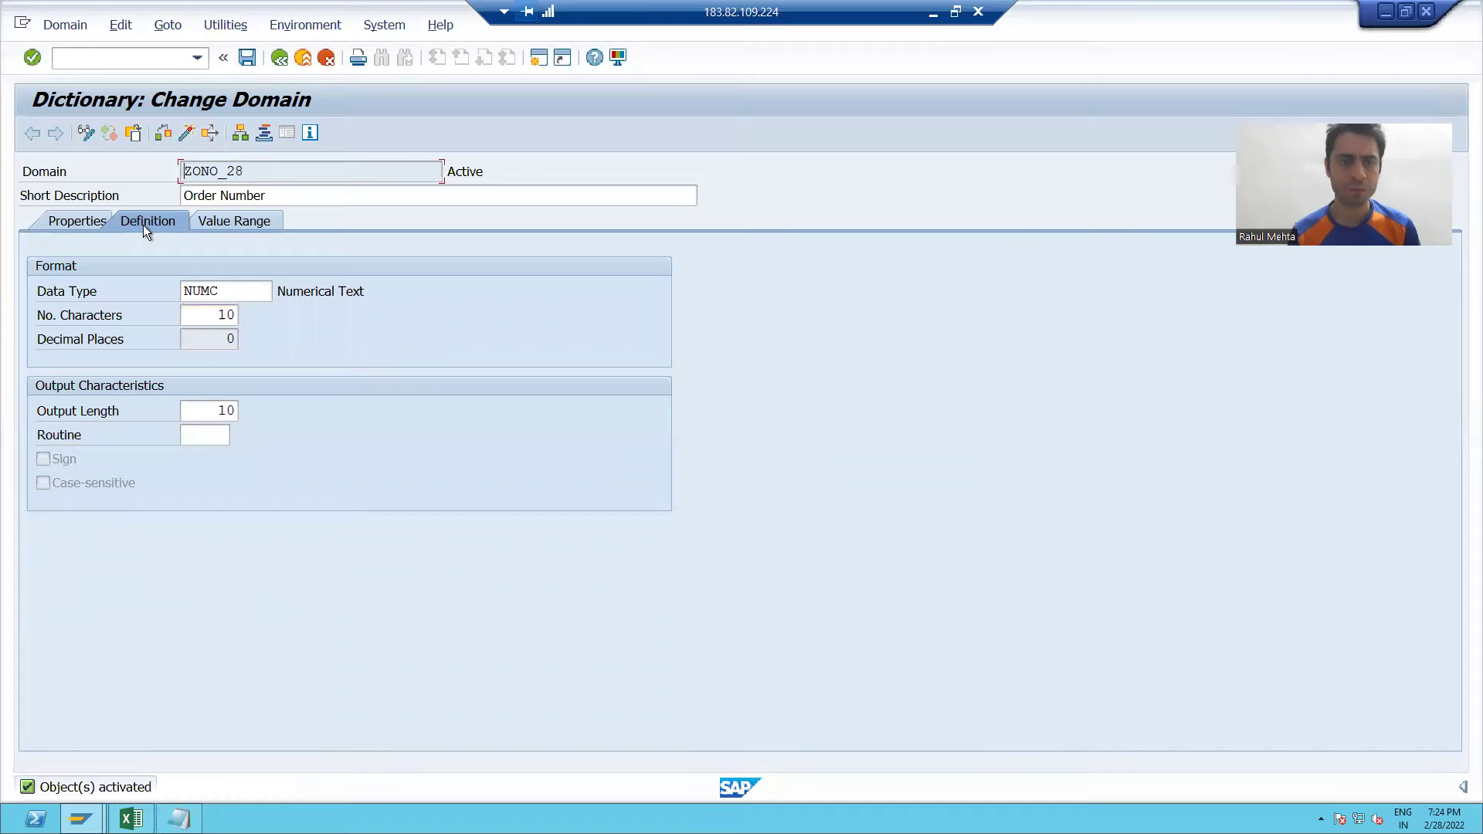
pyautogui.click(280, 67)
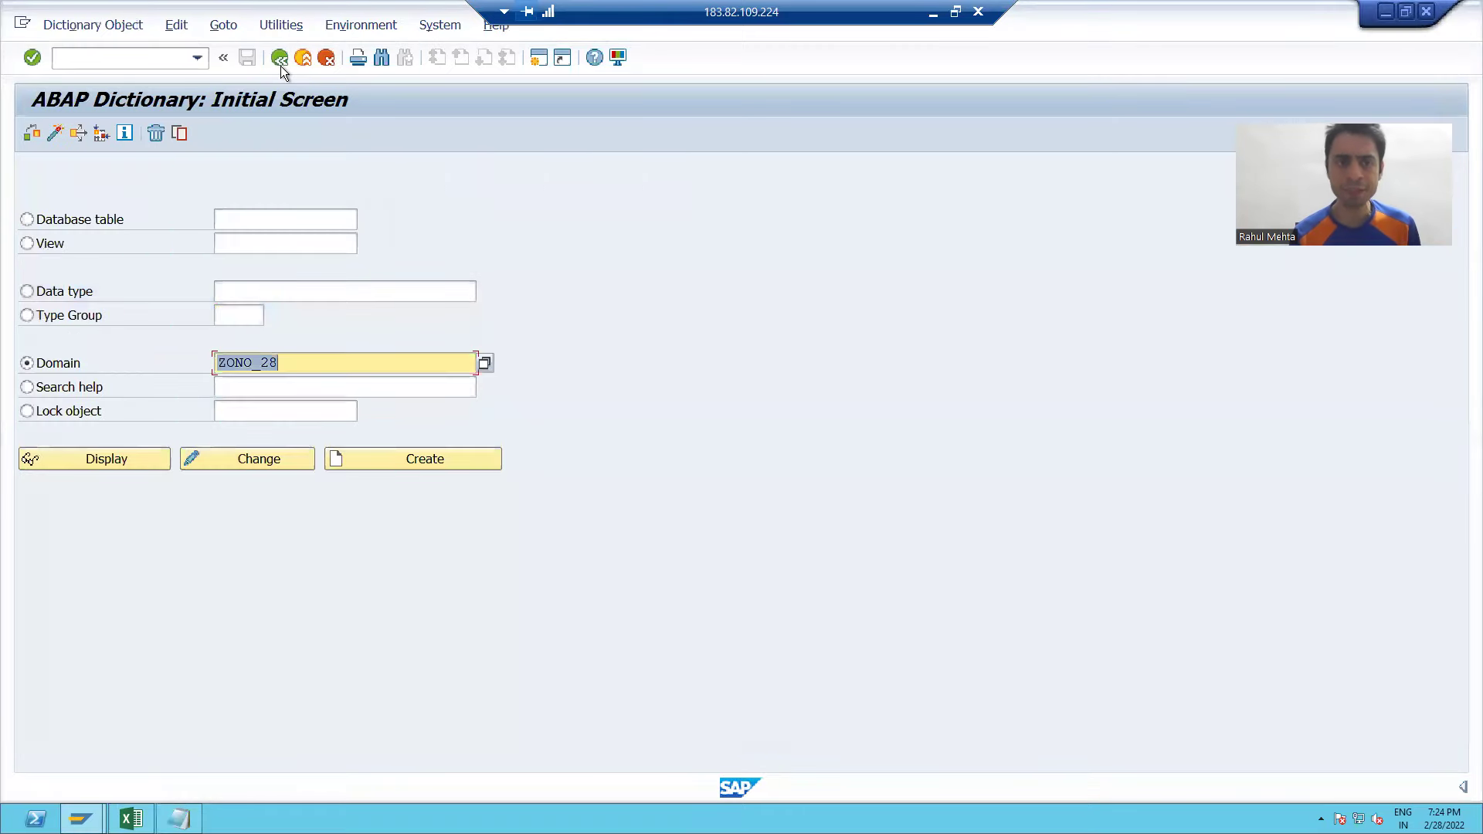
pyautogui.click(252, 362)
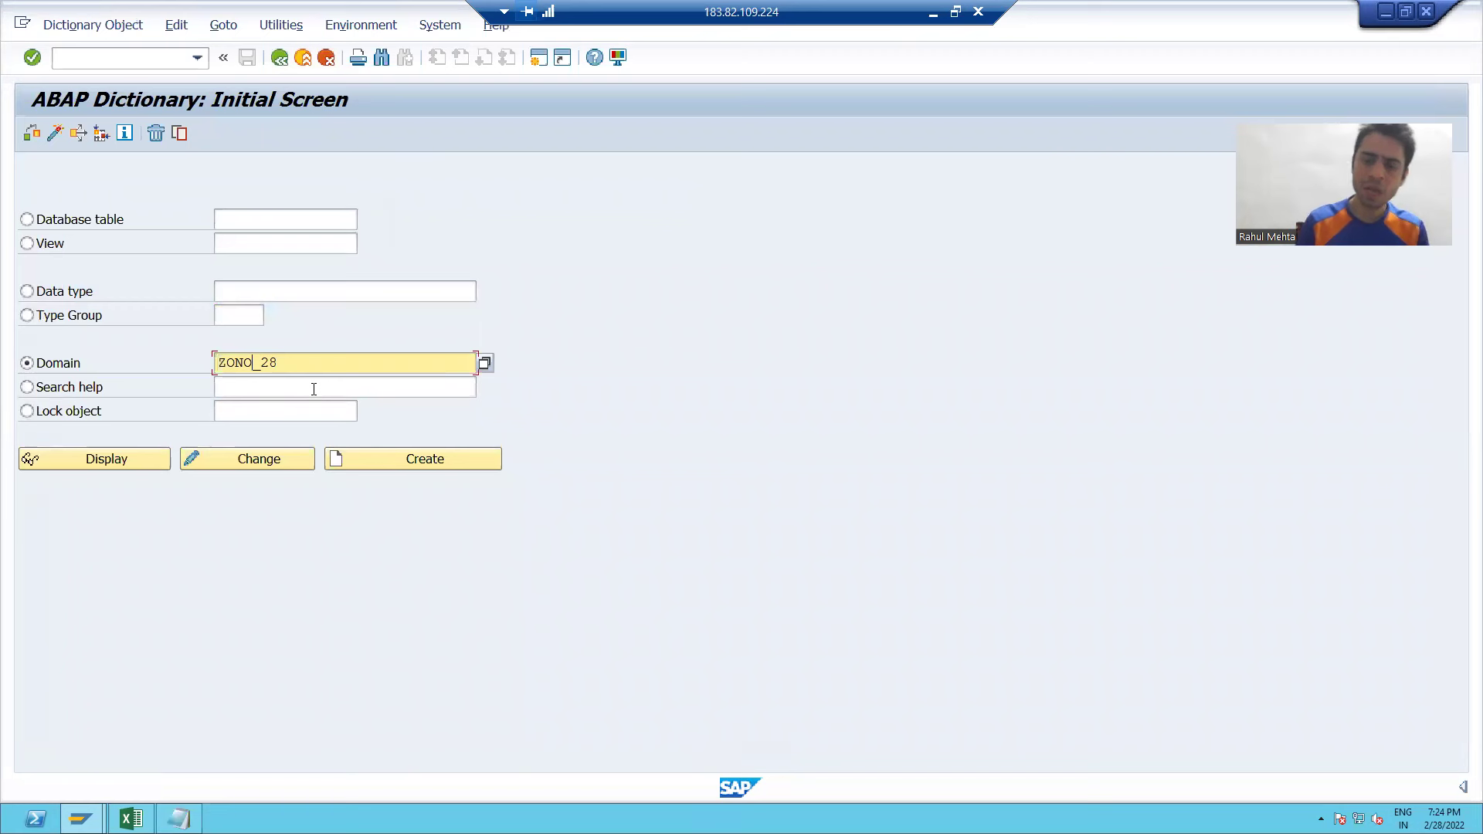
pyautogui.press('BackSpace')
pyautogui.press('BackSpace')
pyautogui.write('DATE')
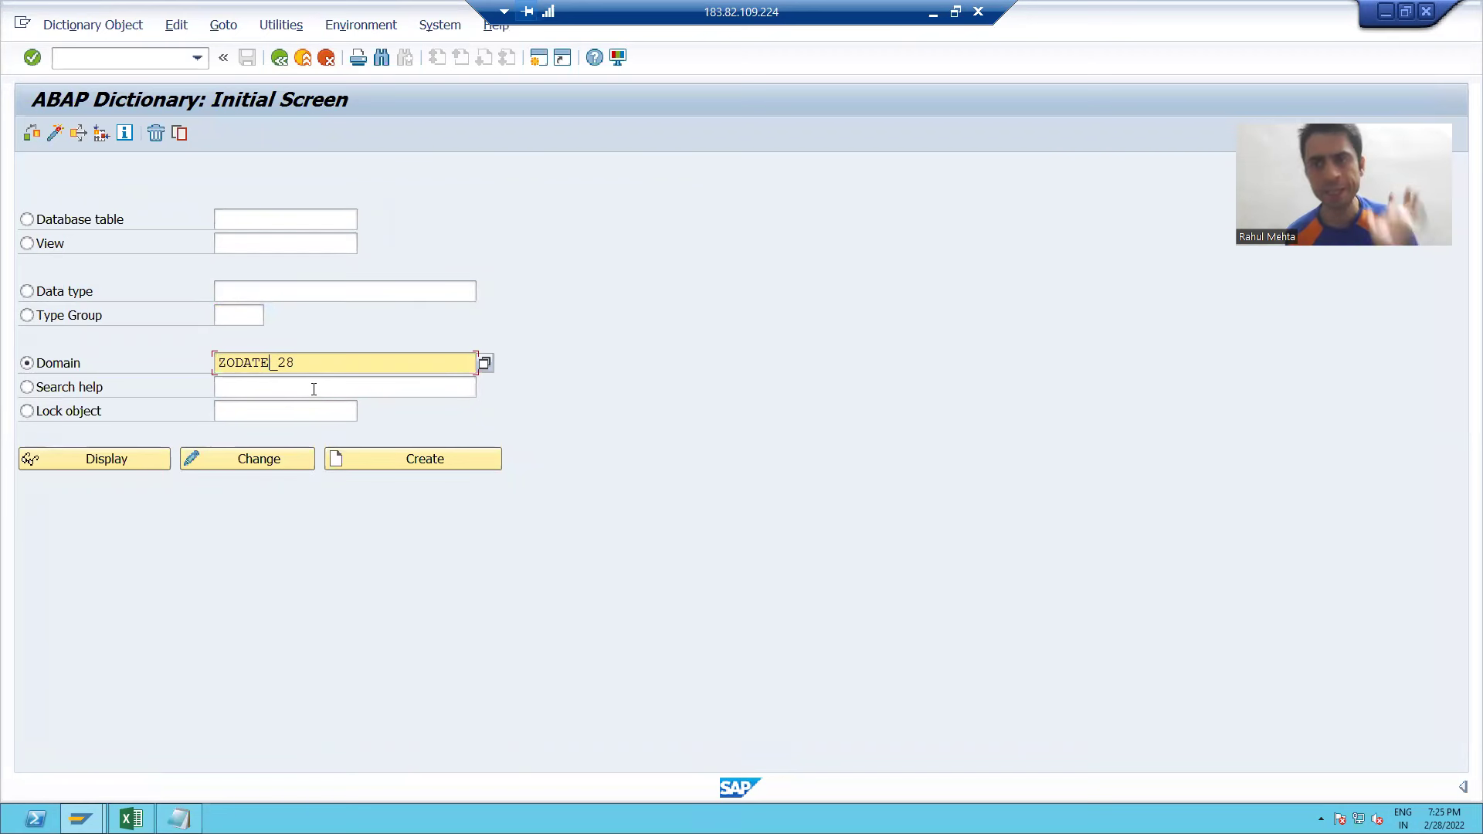
pyautogui.click(420, 465)
pyautogui.click(215, 202)
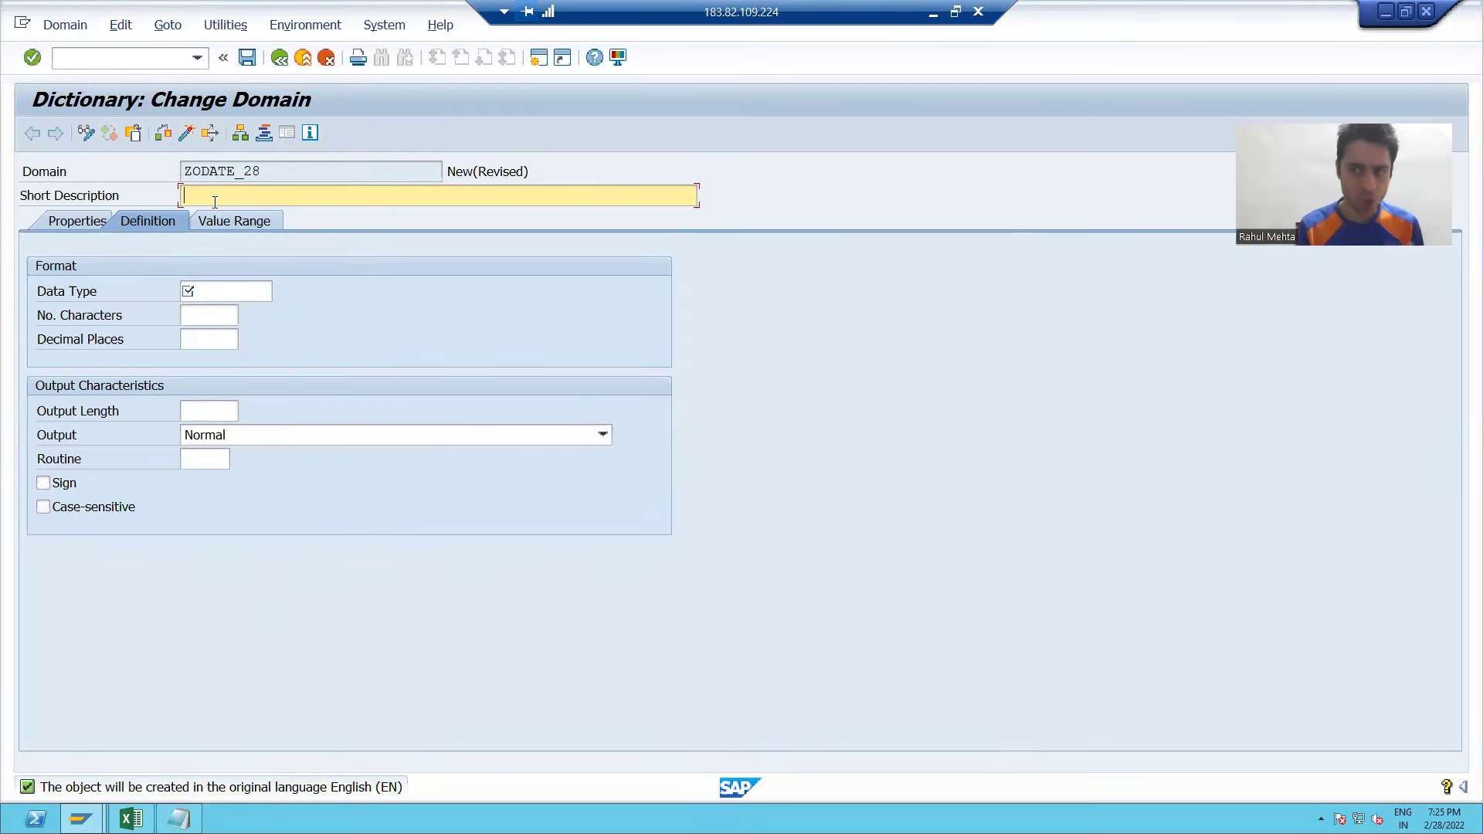
# Enter the short description 'Order Date' and check its type DATS and length 8 in Excel.
pyautogui.write('Ord')
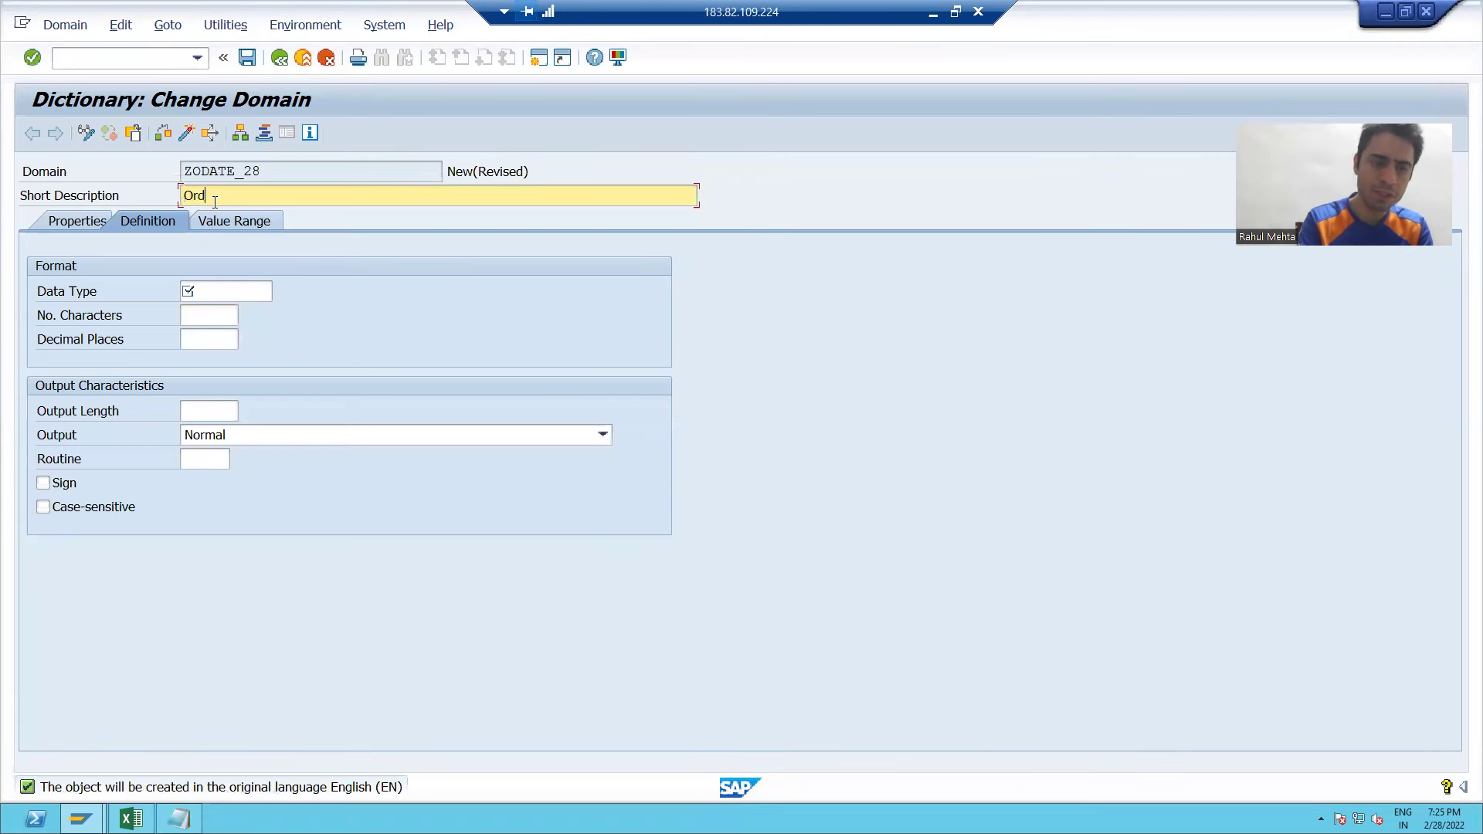
pyautogui.write('er Date')
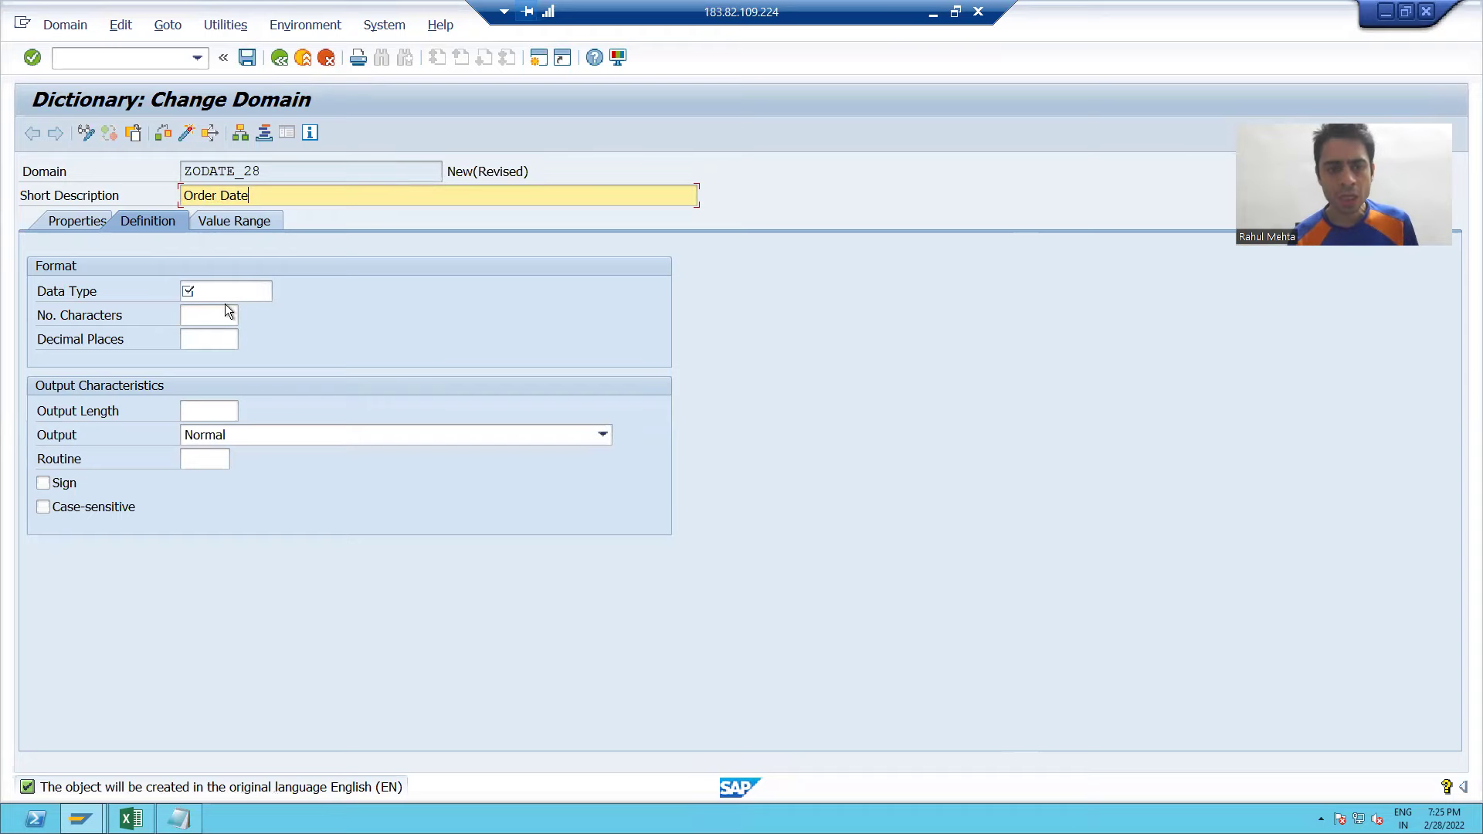
pyautogui.press('Tab')
pyautogui.click(132, 818)
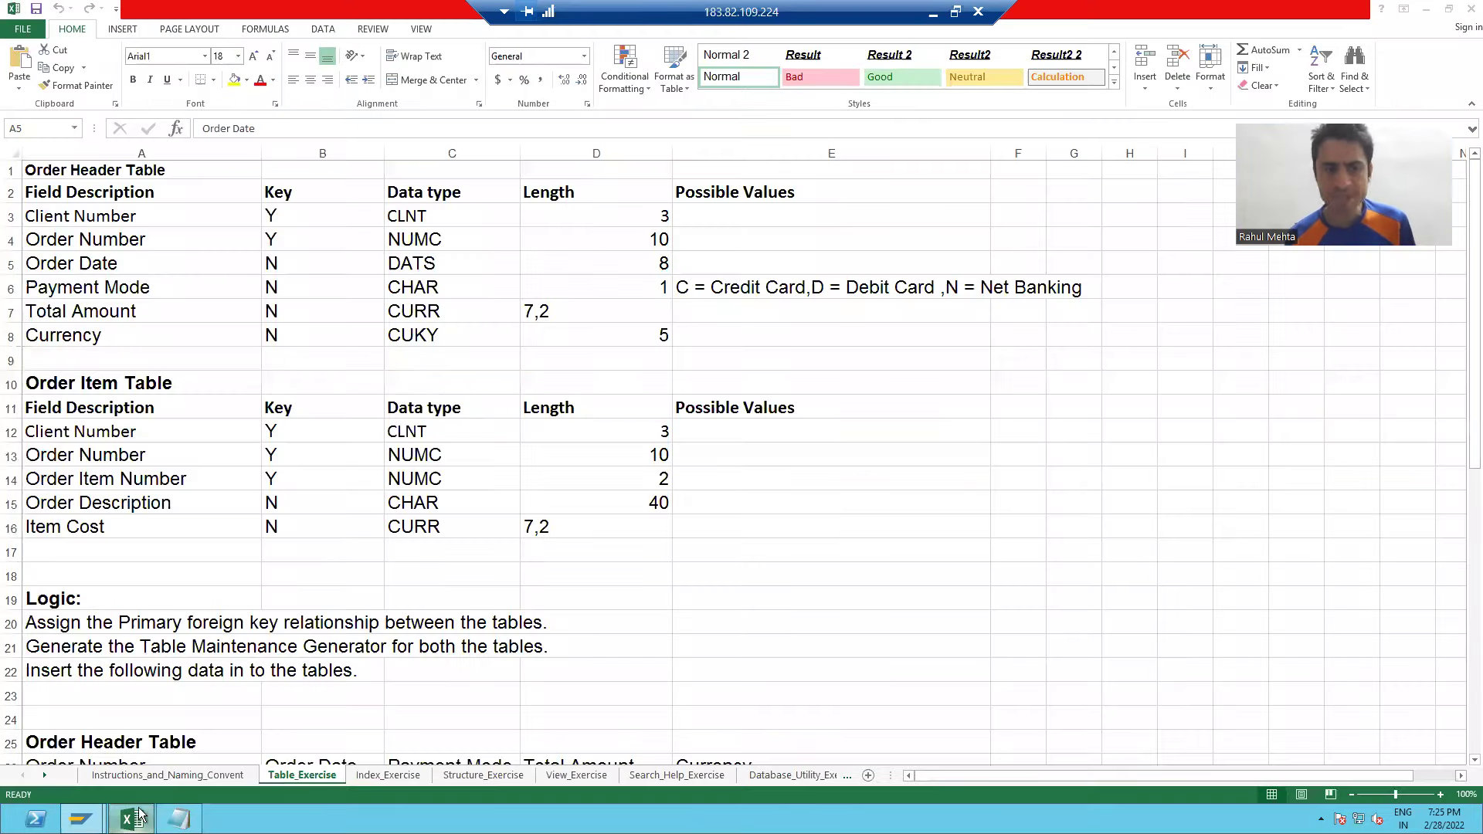
pyautogui.click(422, 263)
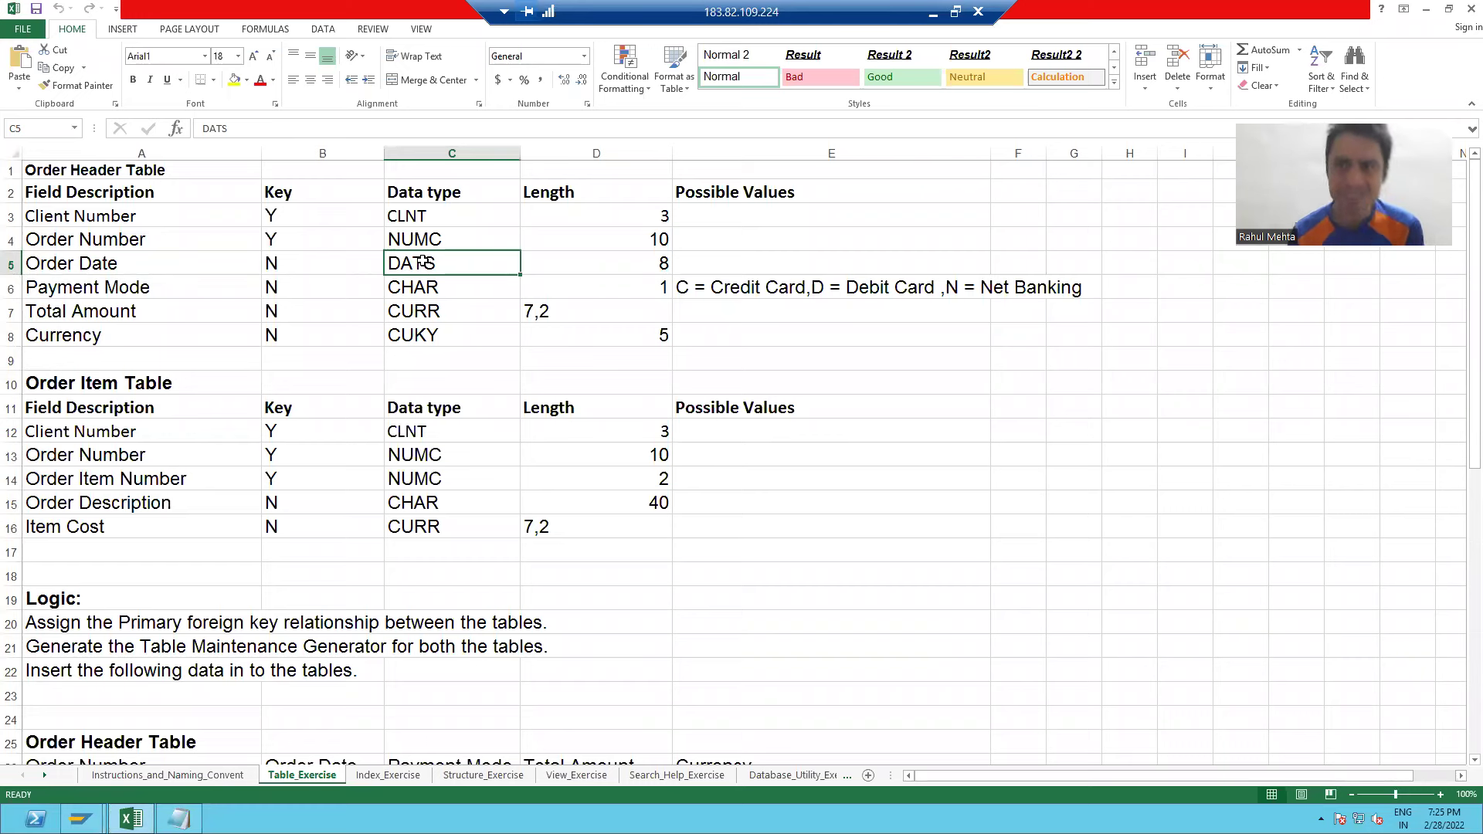
pyautogui.click(649, 259)
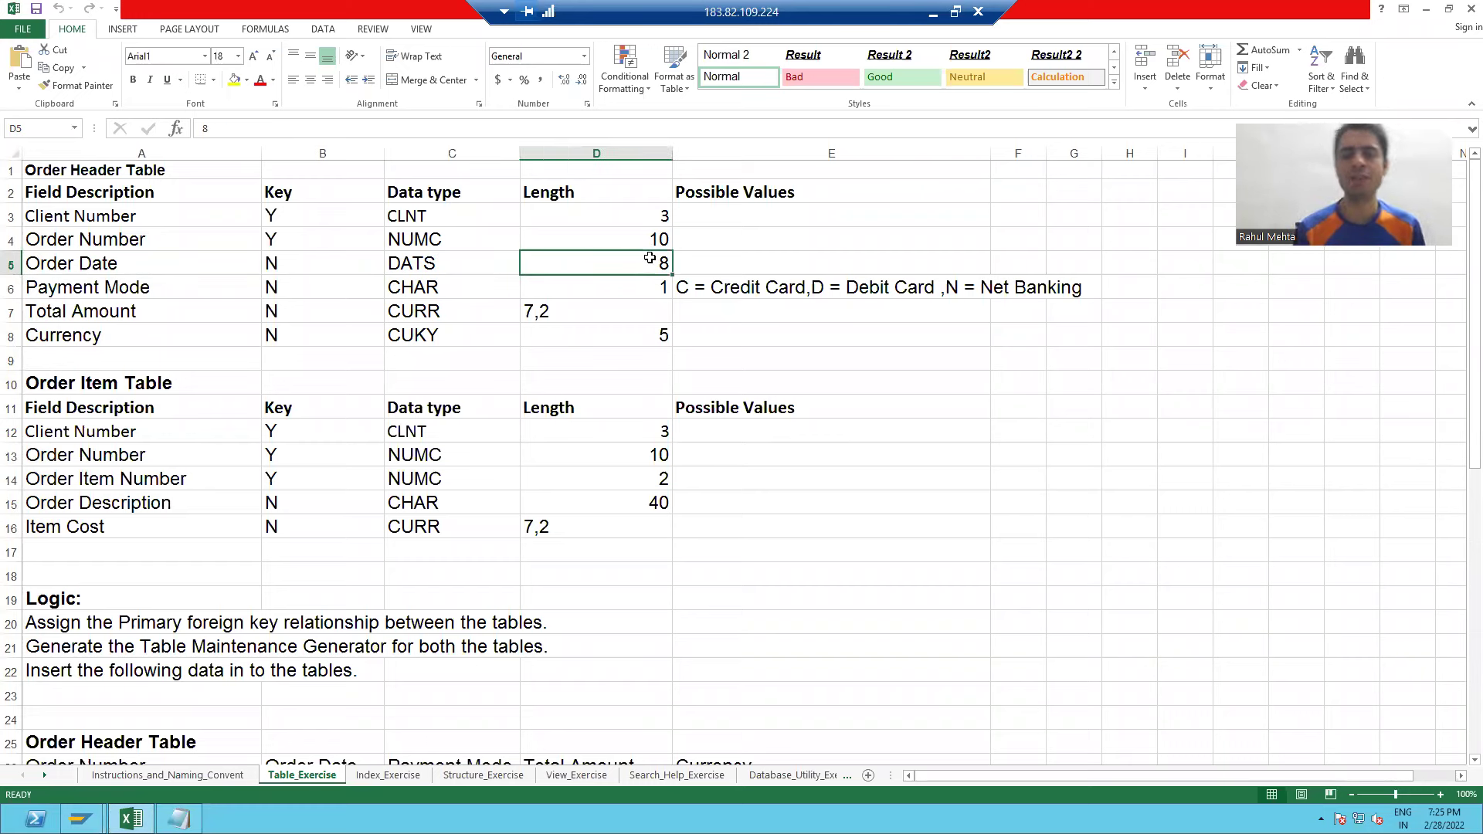
pyautogui.hotkey('alt', 'Tab')
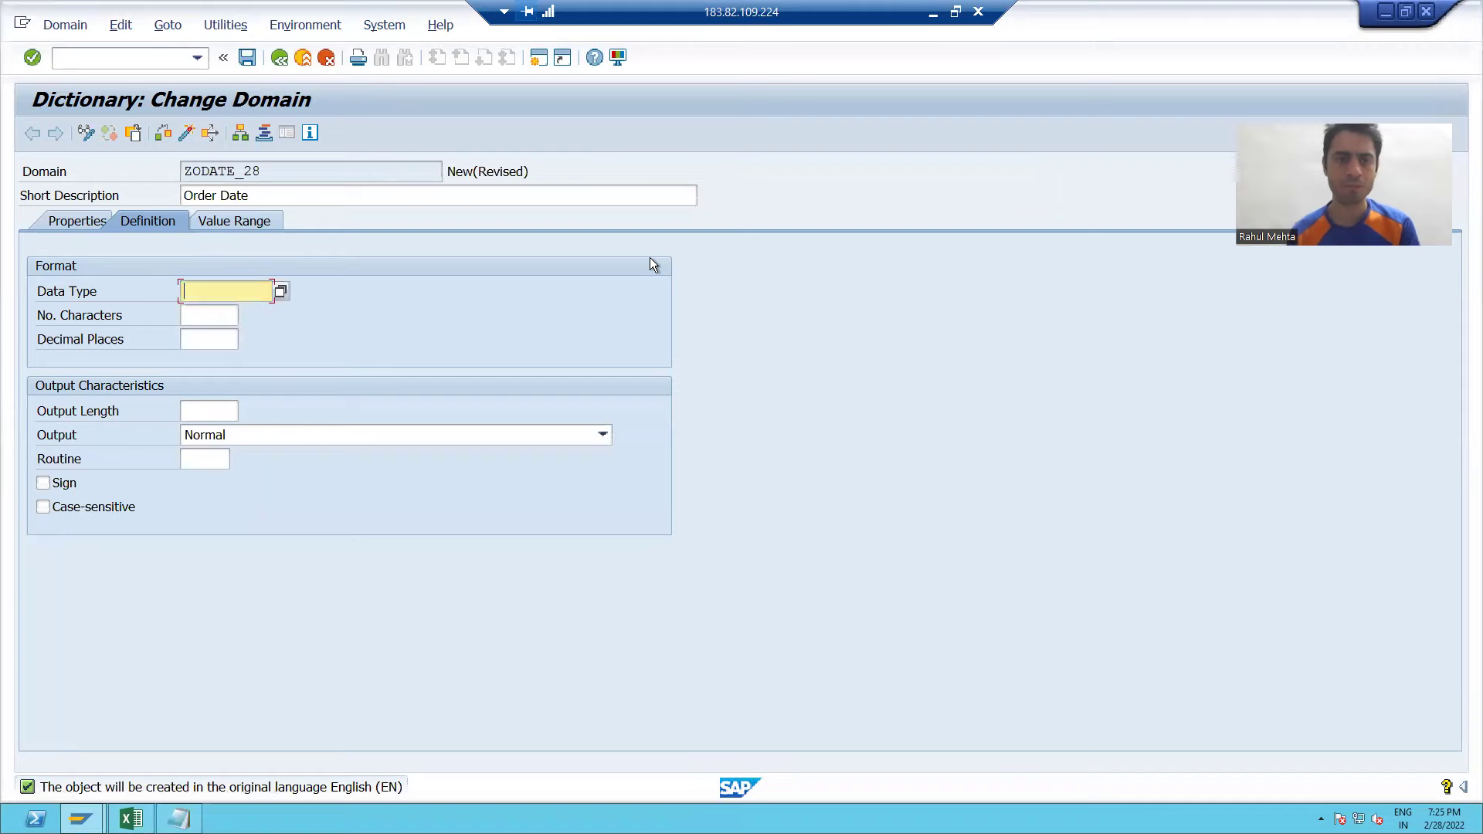
# Set ZODATE_28's data type to DATS and save the domain.
pyautogui.click(280, 294)
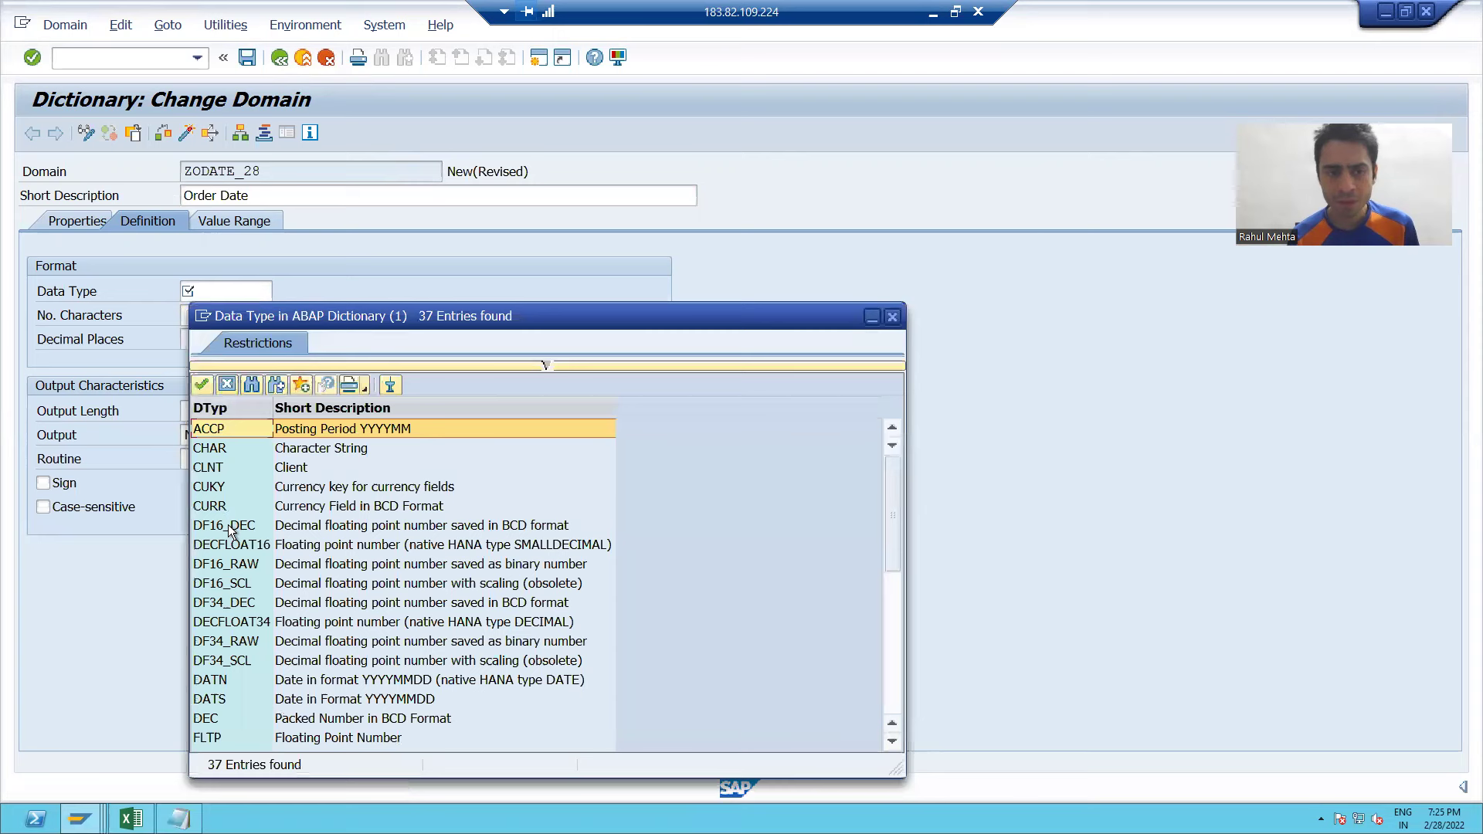
pyautogui.scroll(-2, 238, 591)
pyautogui.click(214, 583)
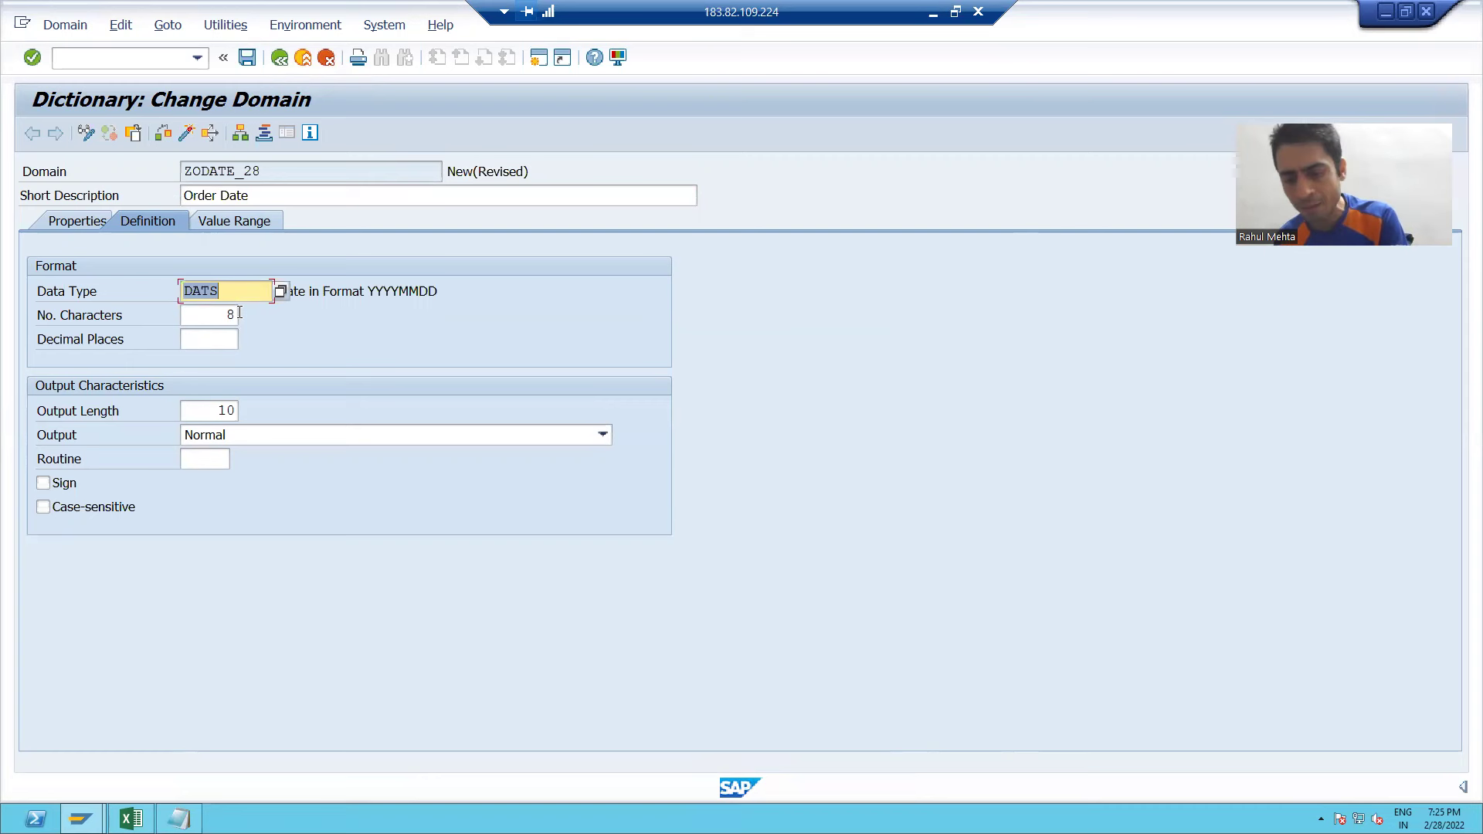
pyautogui.press('Return')
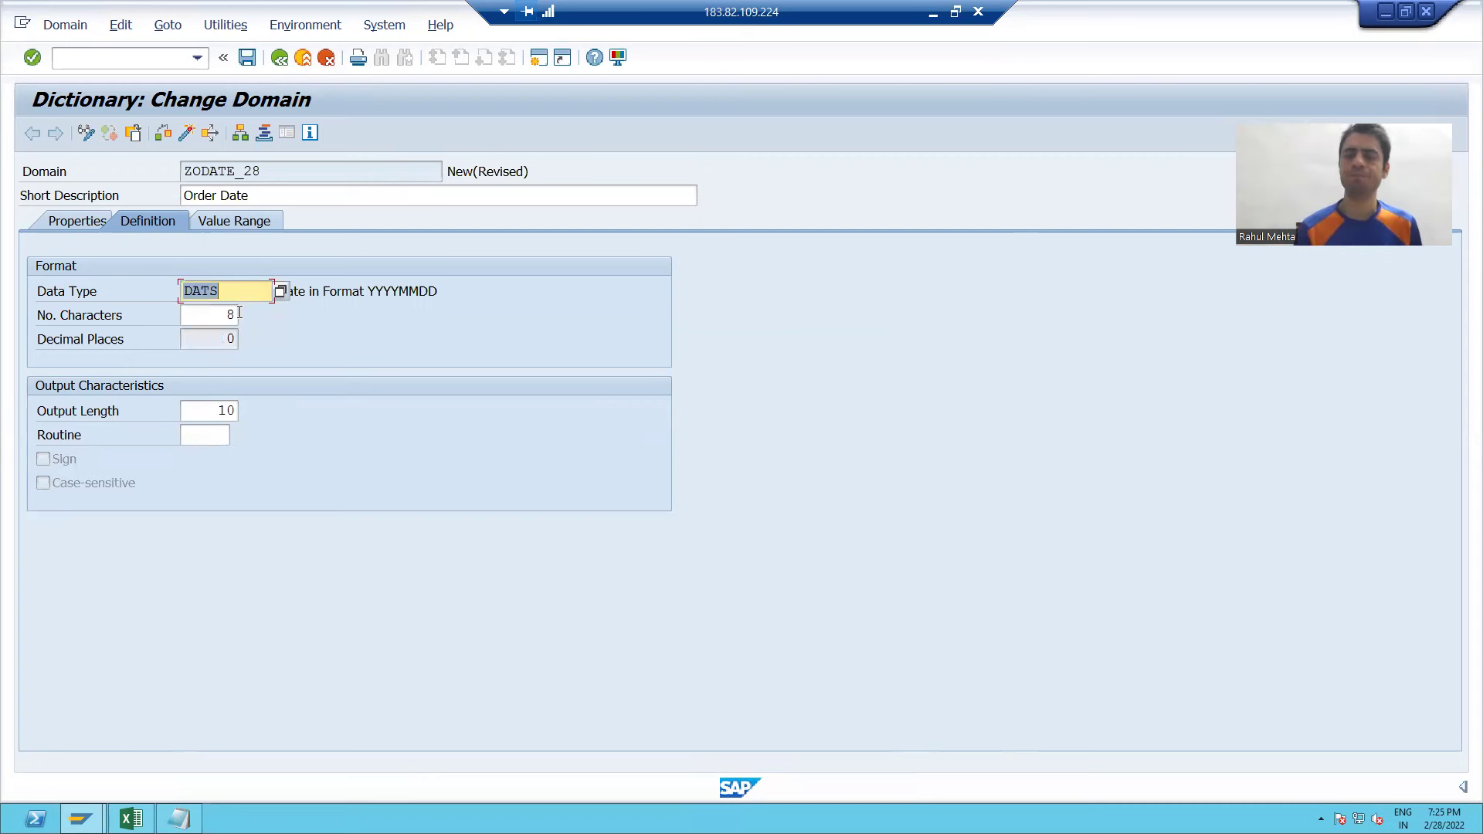
pyautogui.click(246, 58)
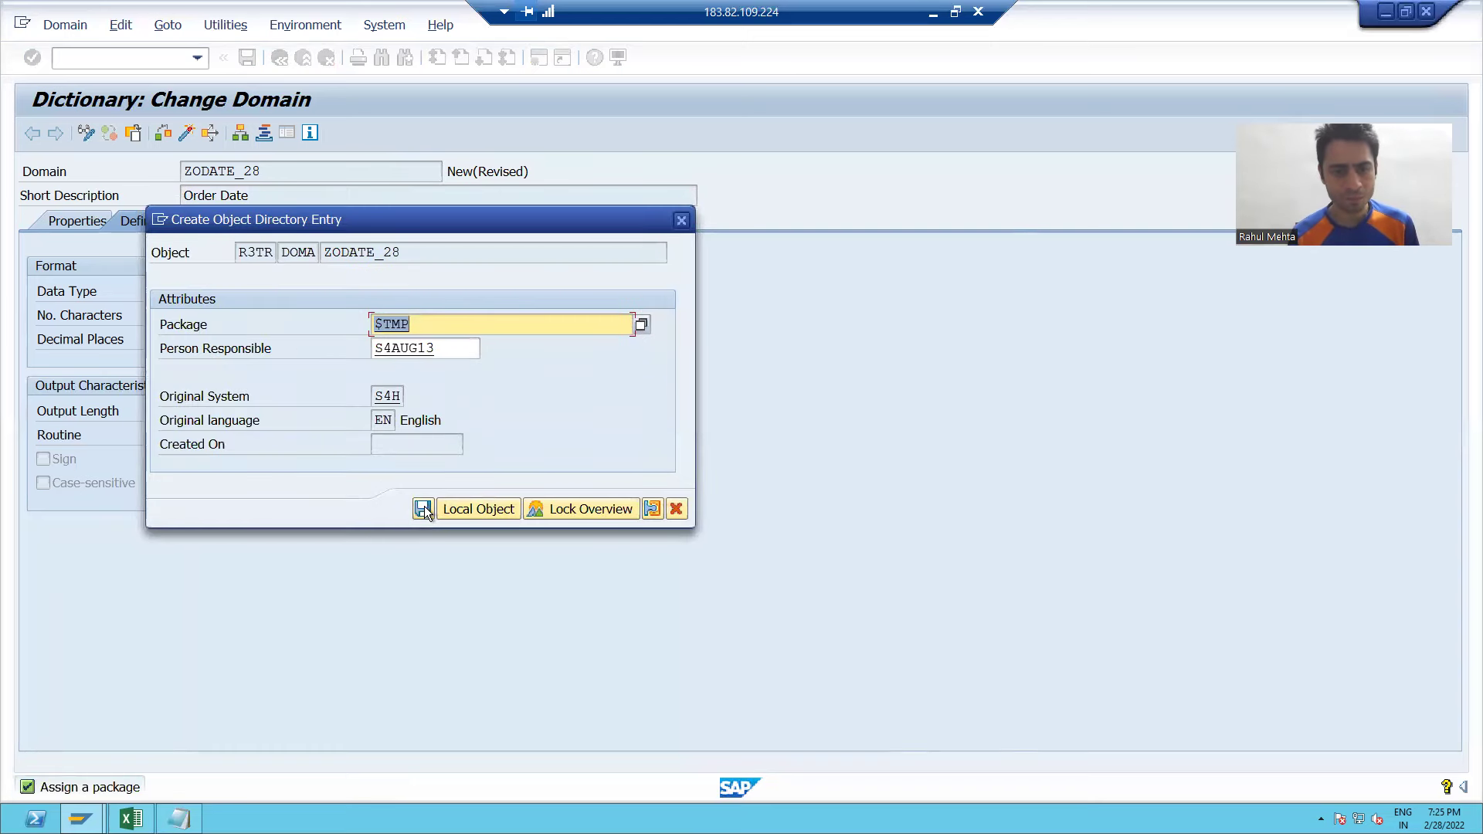
# Save ZODATE_28 as a local object in $TMP, check it, and activate it.
pyautogui.click(424, 506)
pyautogui.click(163, 135)
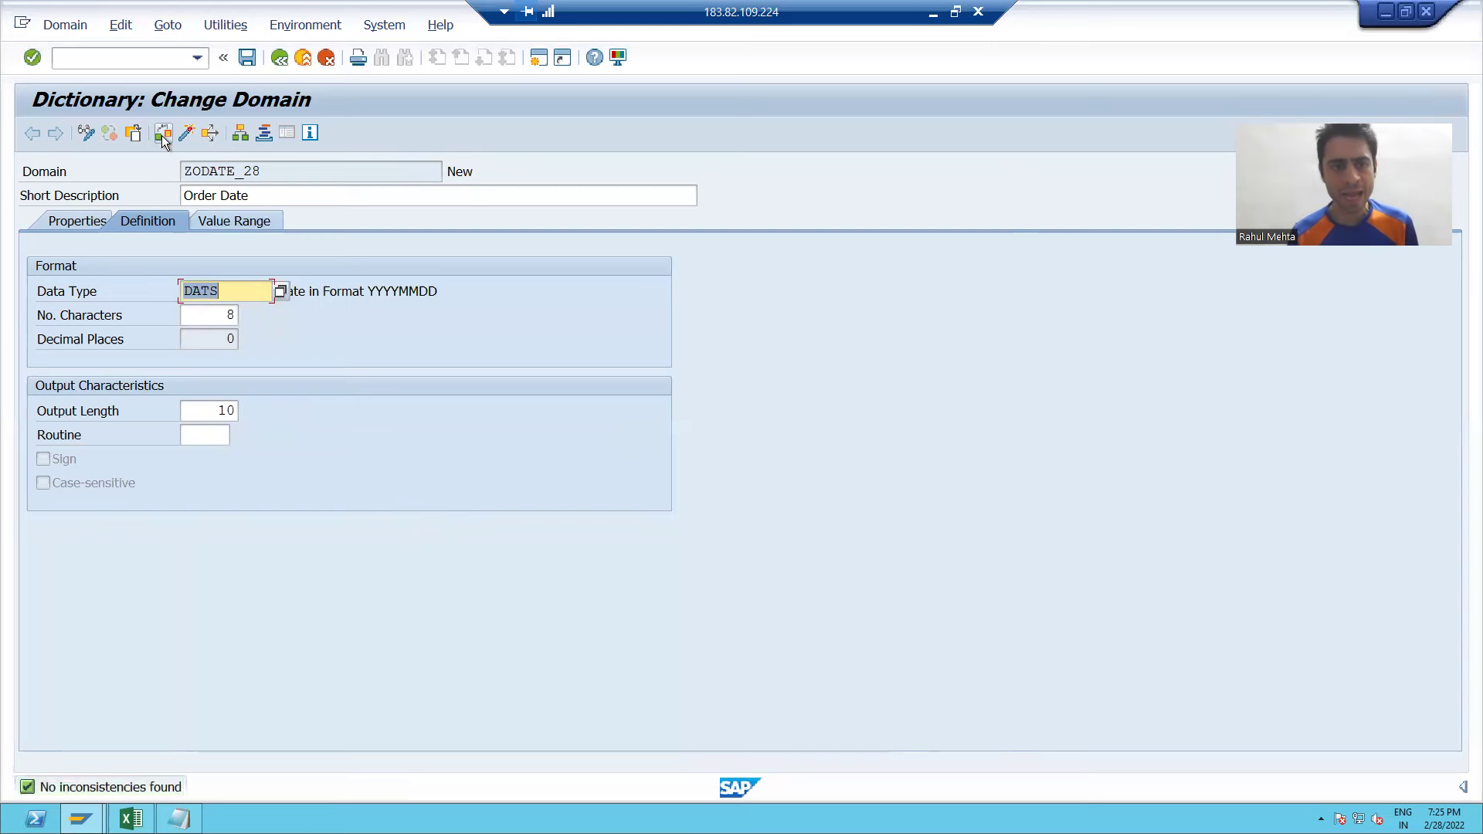
pyautogui.click(186, 134)
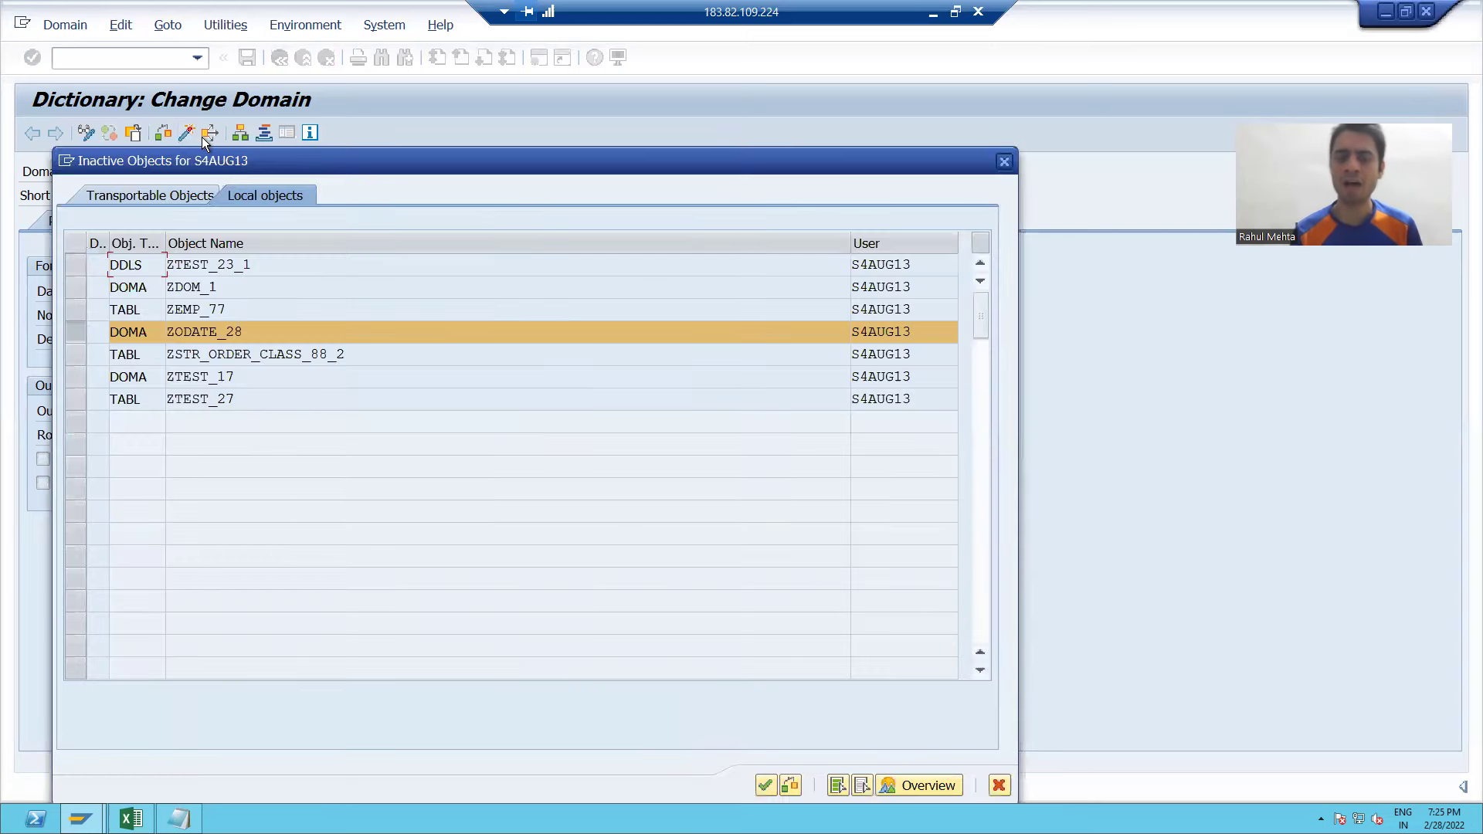
pyautogui.press('Return')
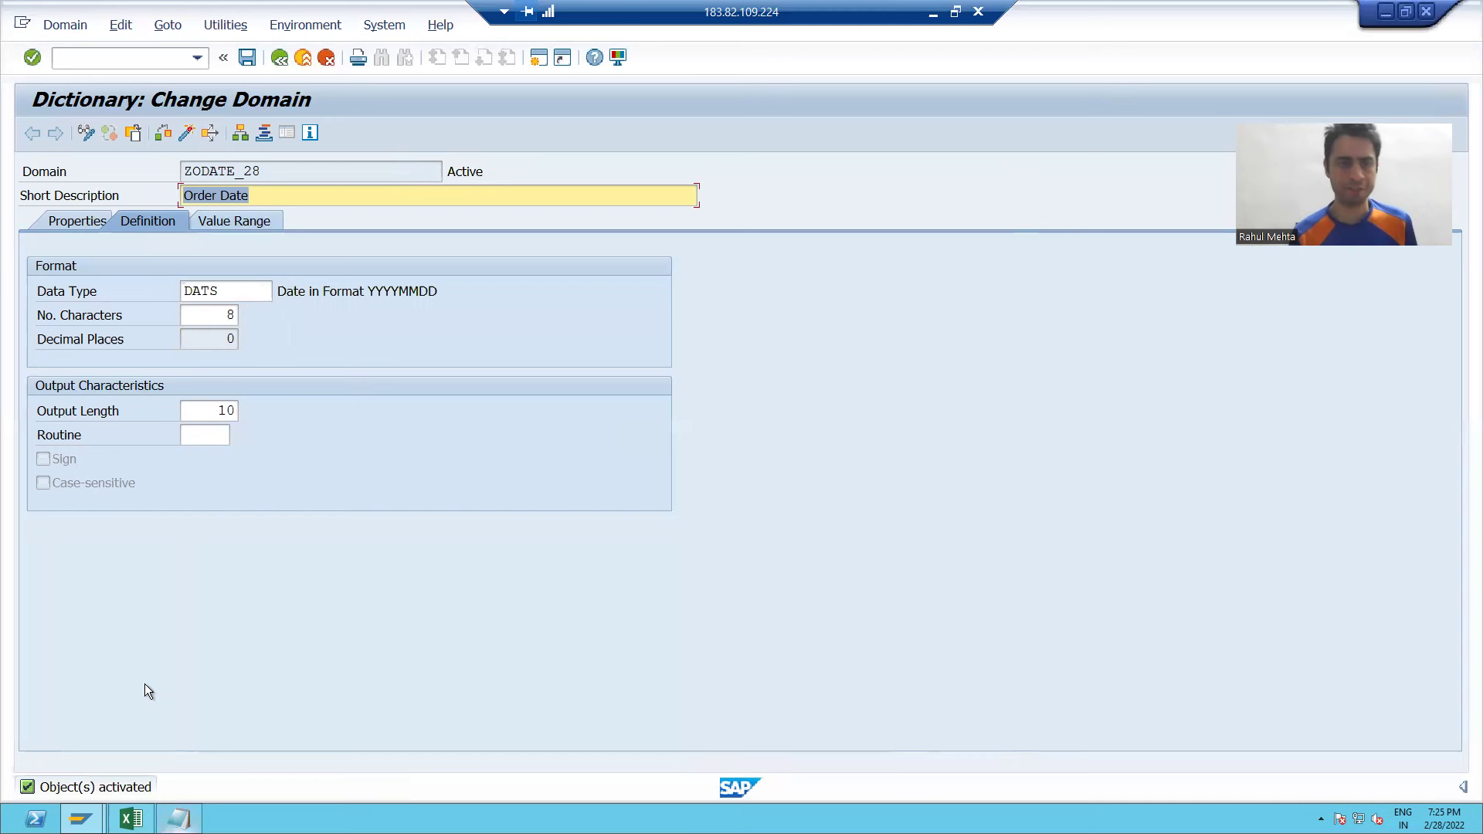
# Paste the name ZODATE_28 on a new Notepad line below ZONO_28.
pyautogui.moveTo(284, 173); pyautogui.dragTo(181, 173)
pyautogui.hotkey('ctrl', 'c')
pyautogui.click(181, 173)
pyautogui.click(178, 819)
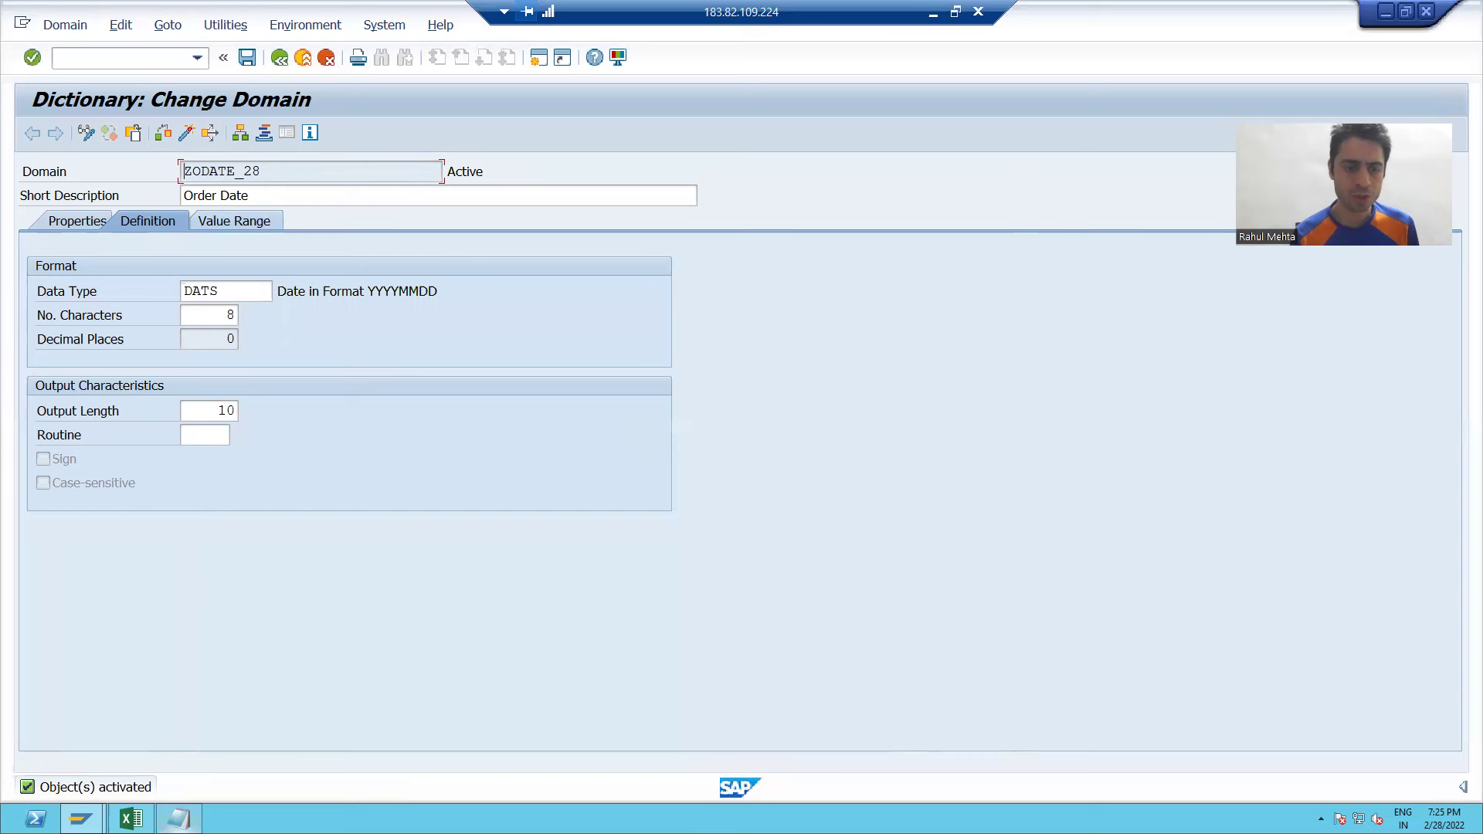
pyautogui.press('Return')
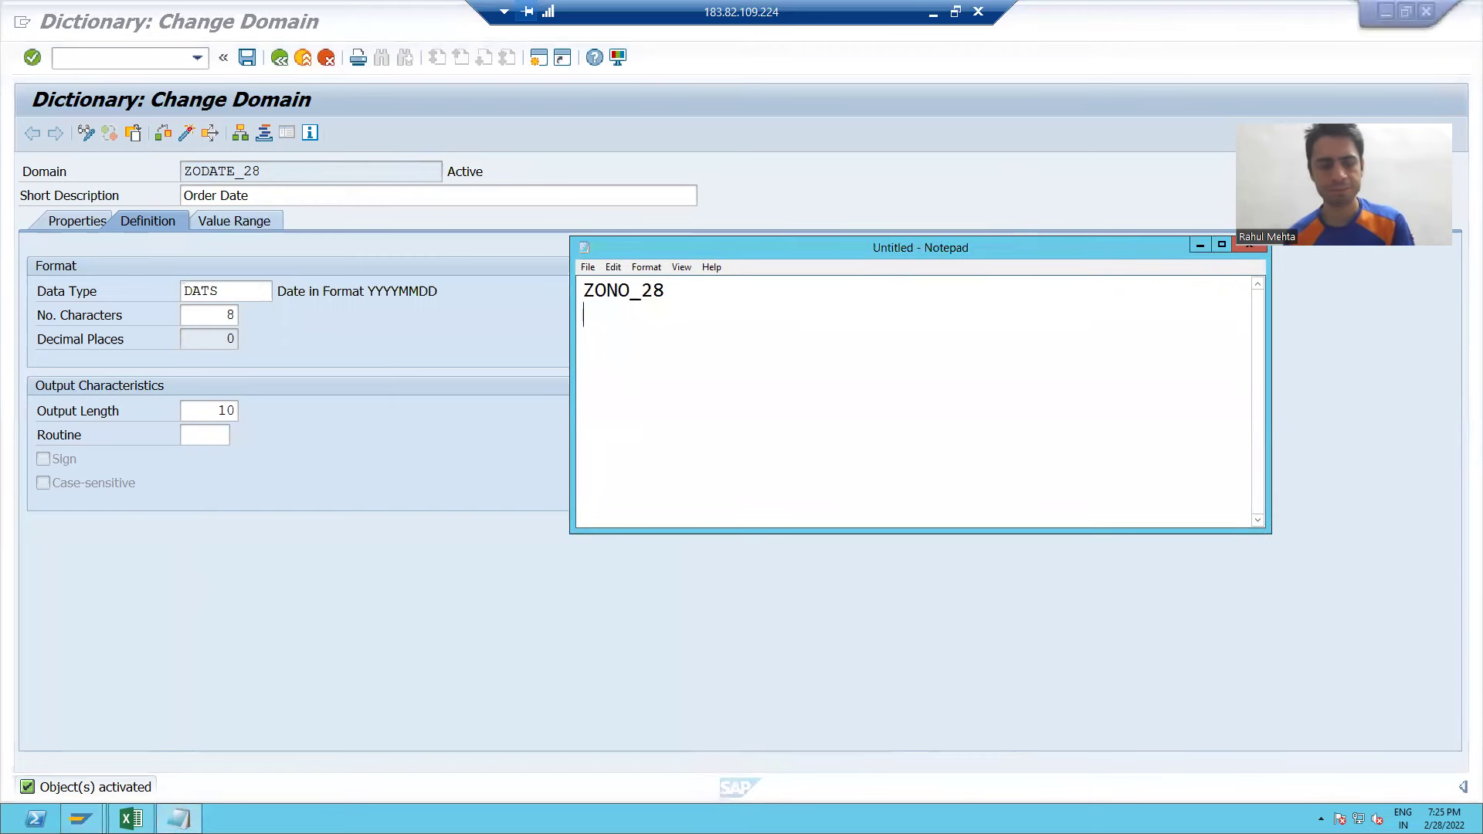
pyautogui.hotkey('ctrl', 'v')
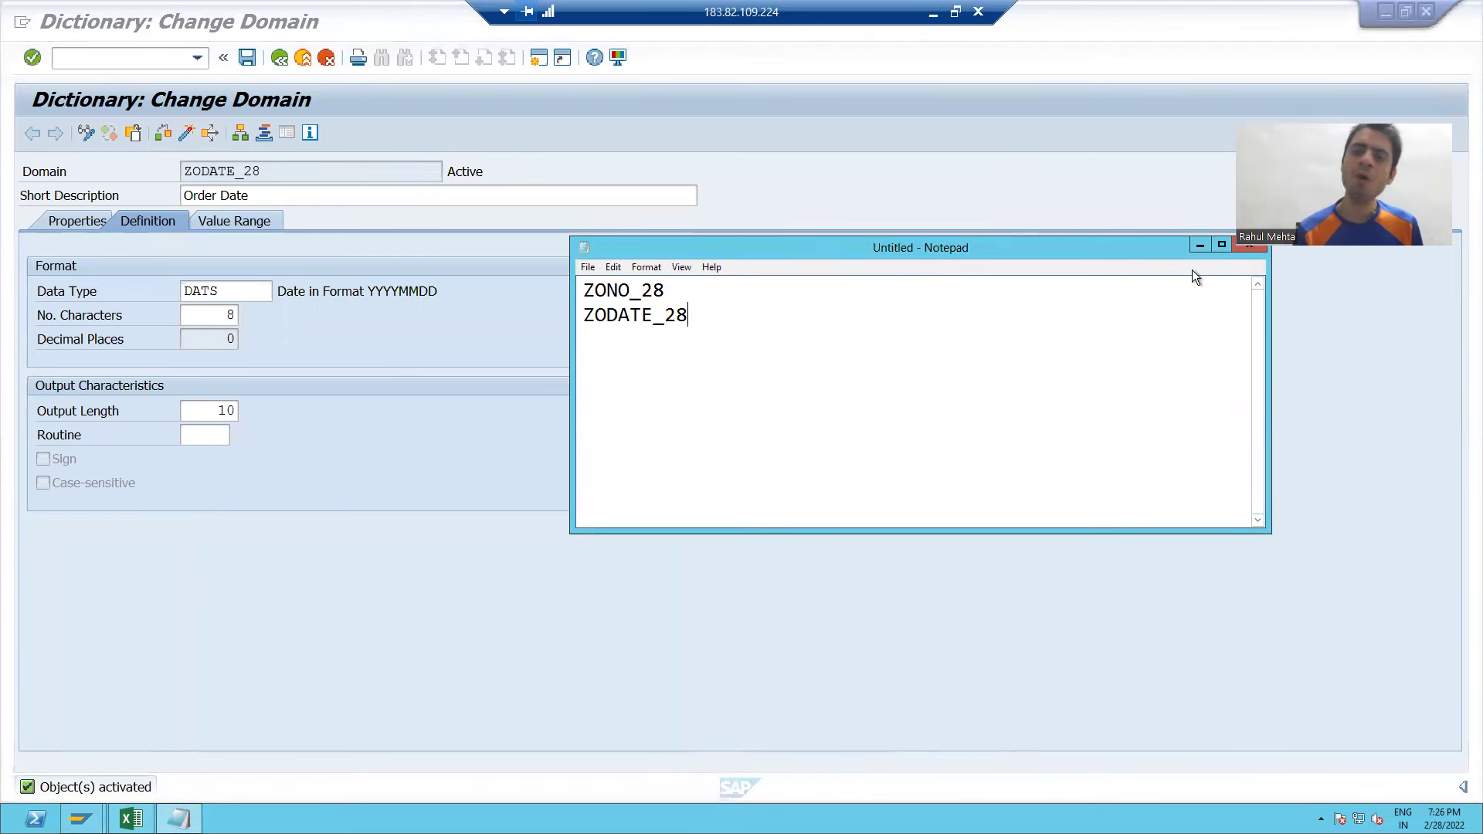
pyautogui.click(1199, 246)
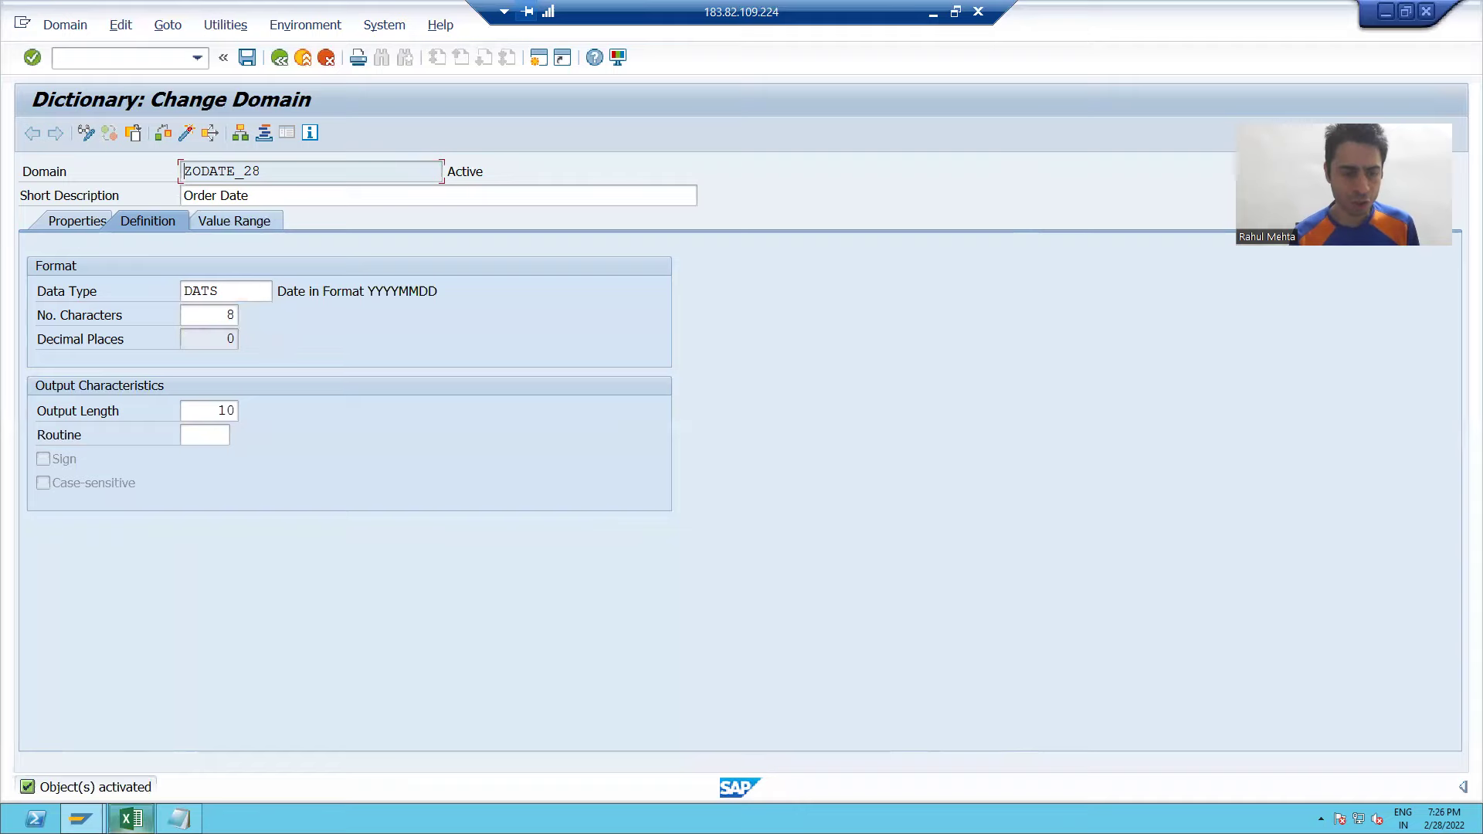
pyautogui.hotkey('alt', 'Tab')
# After checking Payment Mode's CHAR type in the spec, create a new domain ZPM_28 from SE11.
pyautogui.click(388, 288)
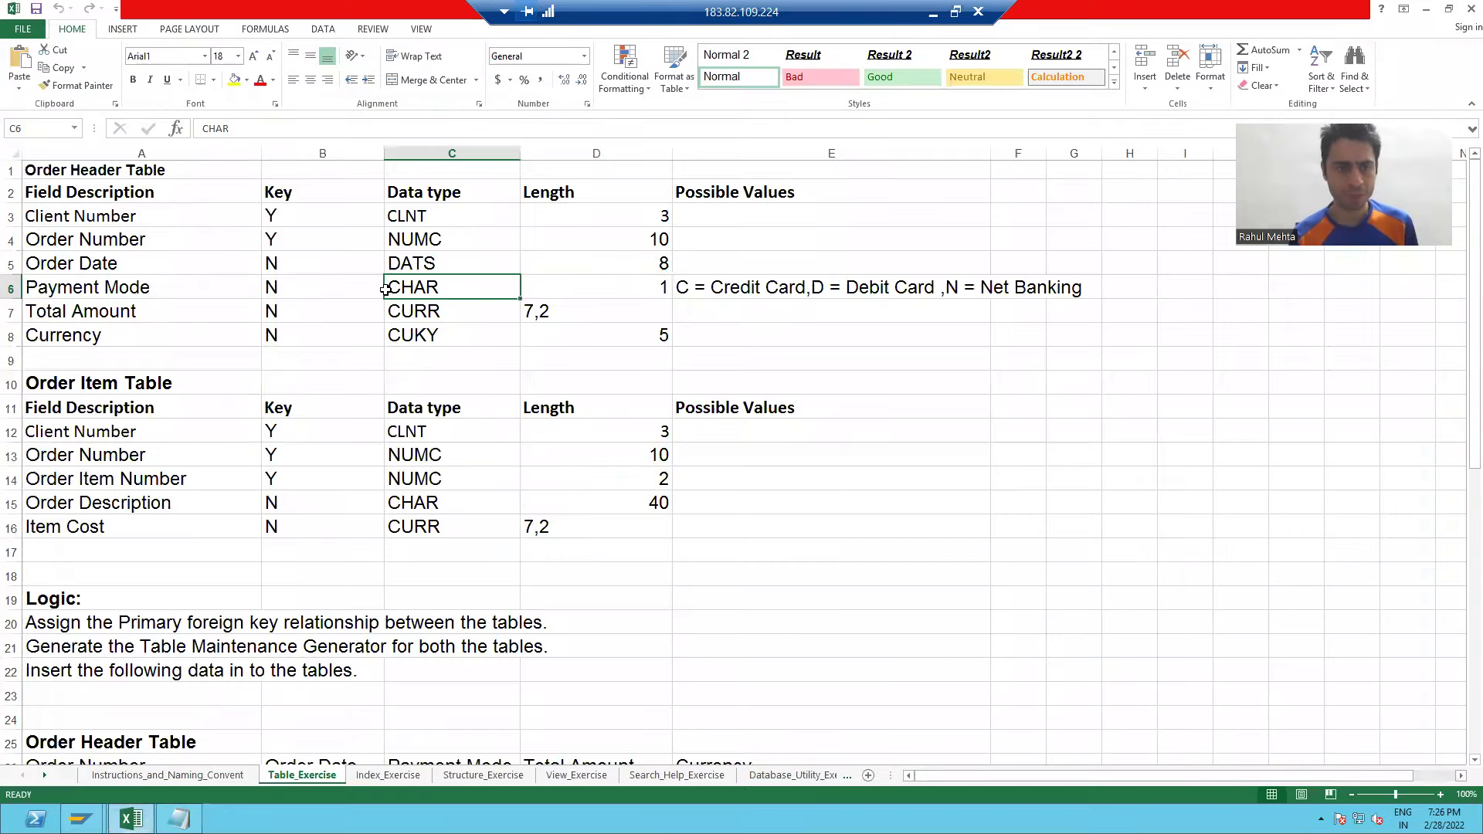
pyautogui.click(94, 287)
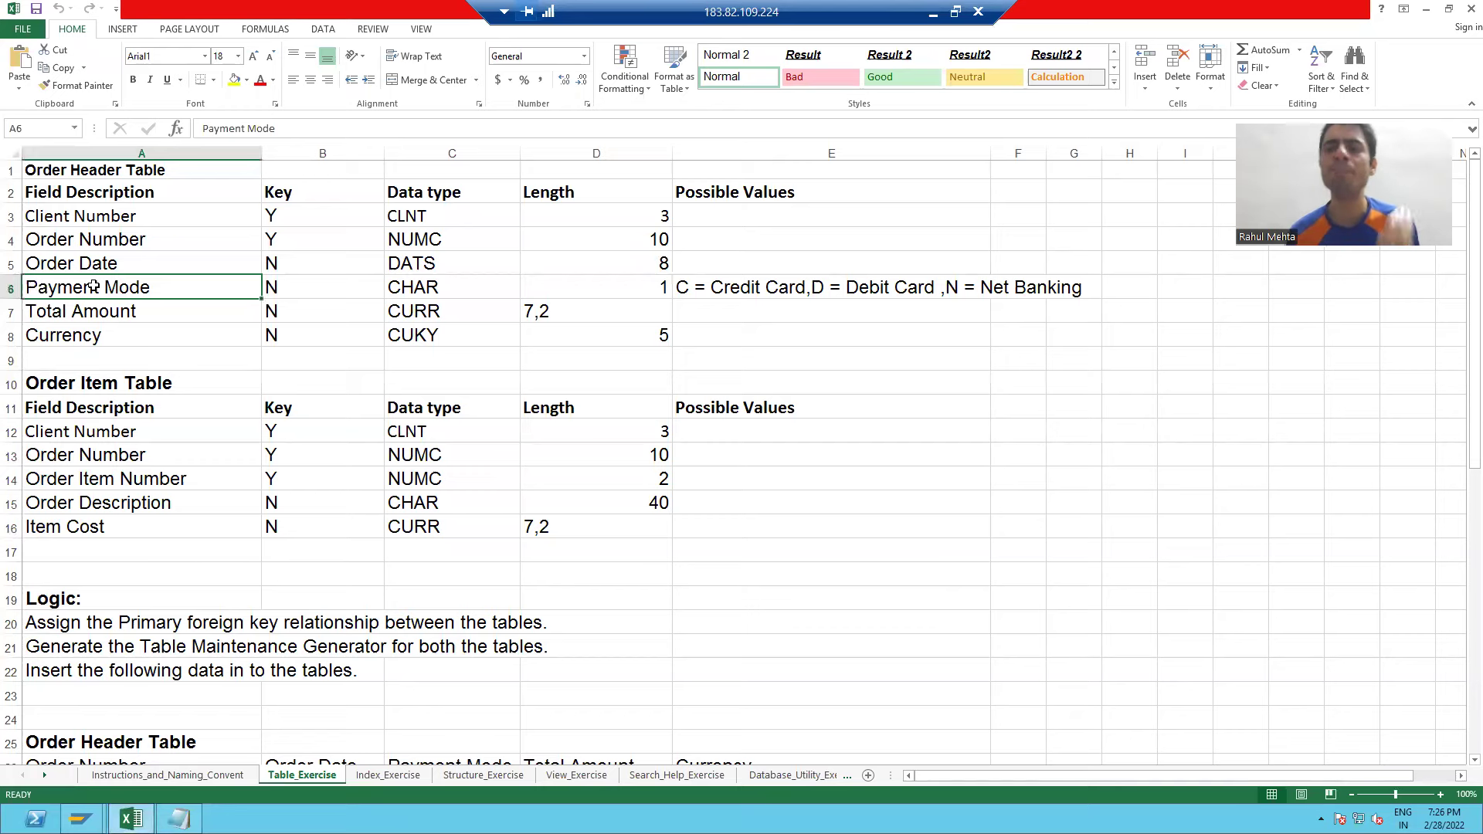
pyautogui.hotkey('alt', 'Tab')
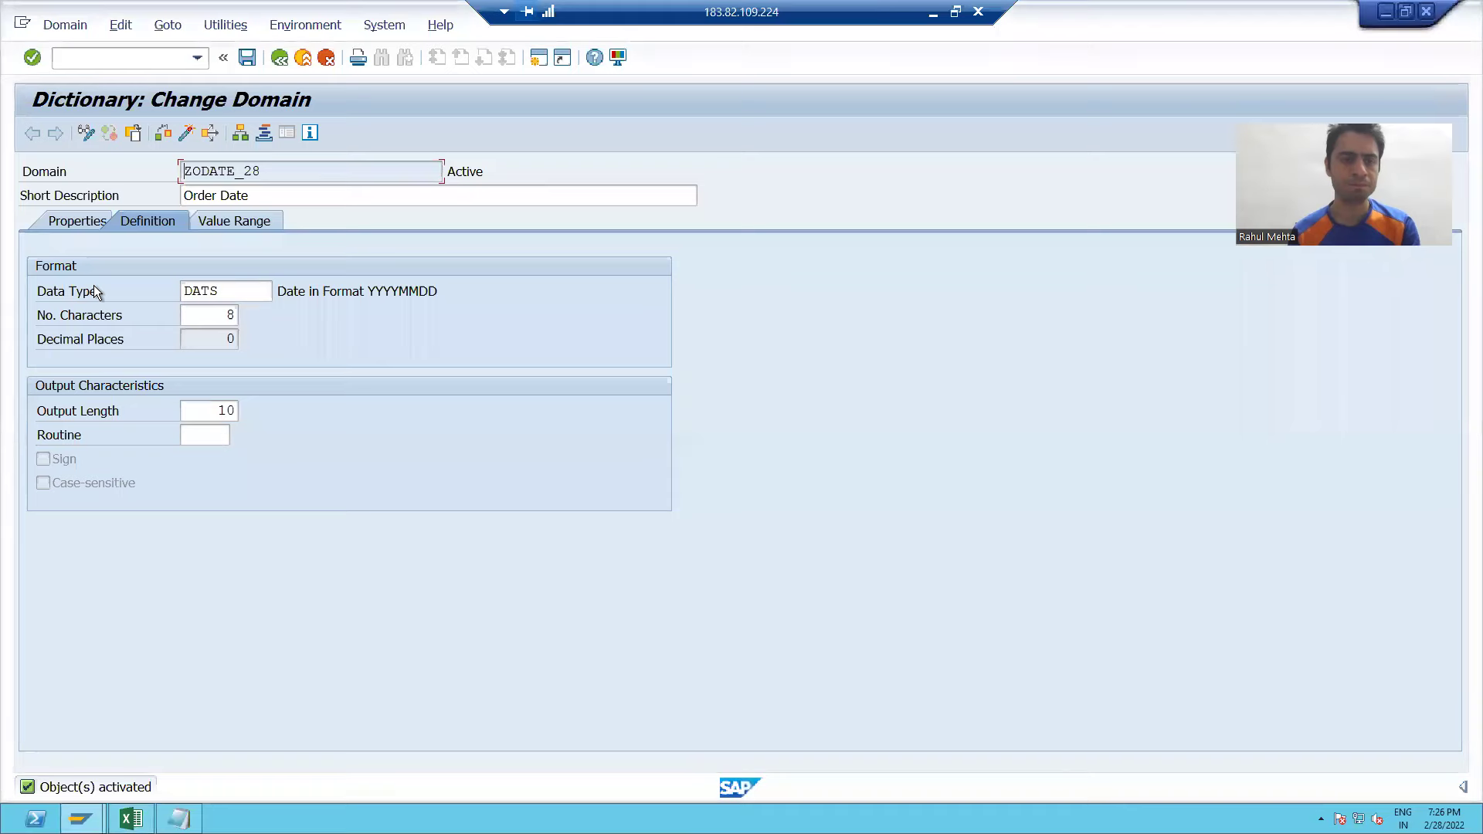
pyautogui.click(279, 58)
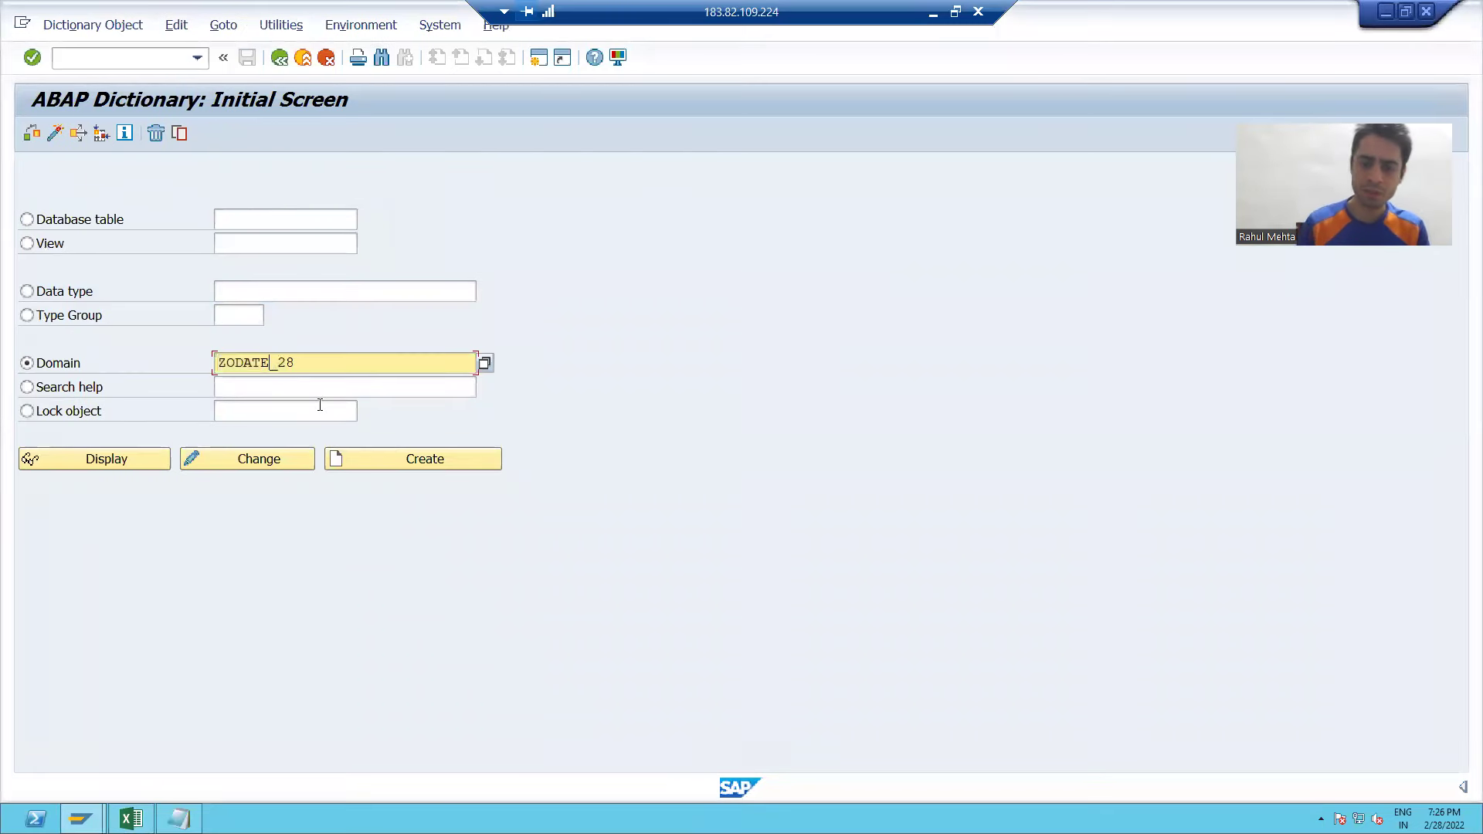
pyautogui.press('BackSpace')
pyautogui.press('BackSpace')
pyautogui.press('BackSpace')
pyautogui.press('BackSpace')
pyautogui.press('BackSpace')
pyautogui.write('PM')
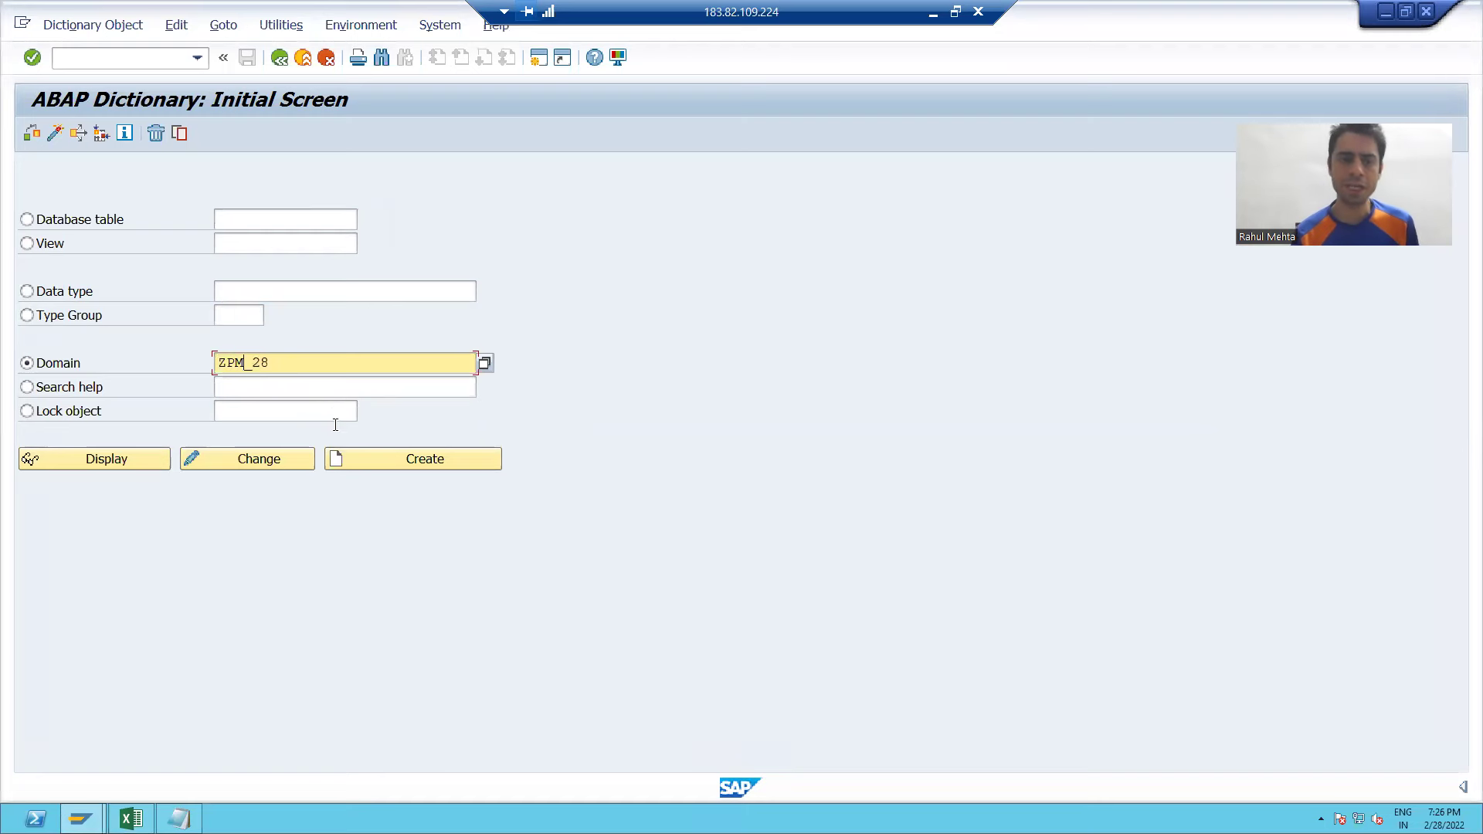
pyautogui.click(358, 461)
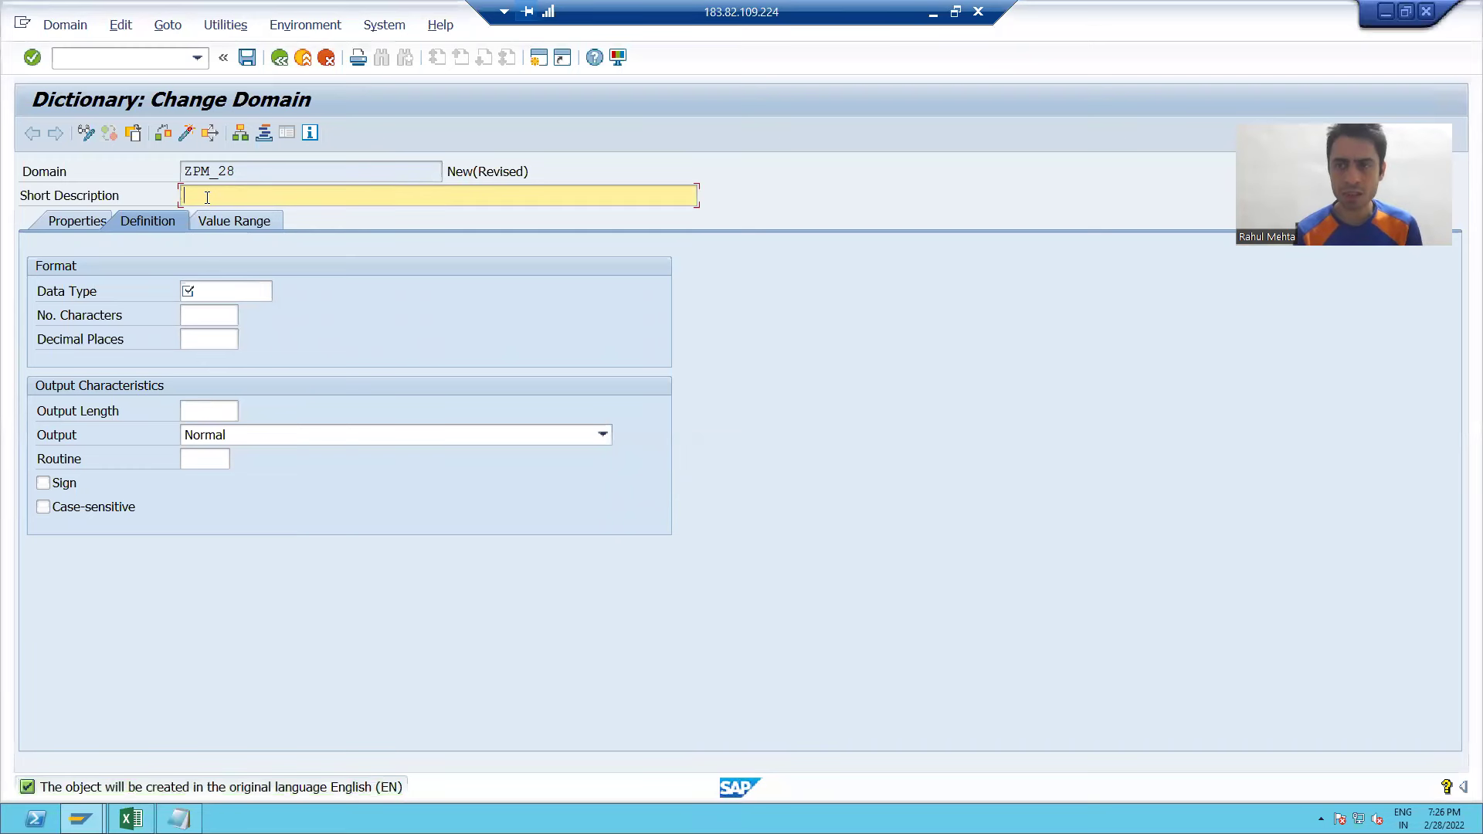
# Describe ZPM_28 as 'Payment Mode' and give it data type CHAR with 1 character.
pyautogui.write('Payment Mode')
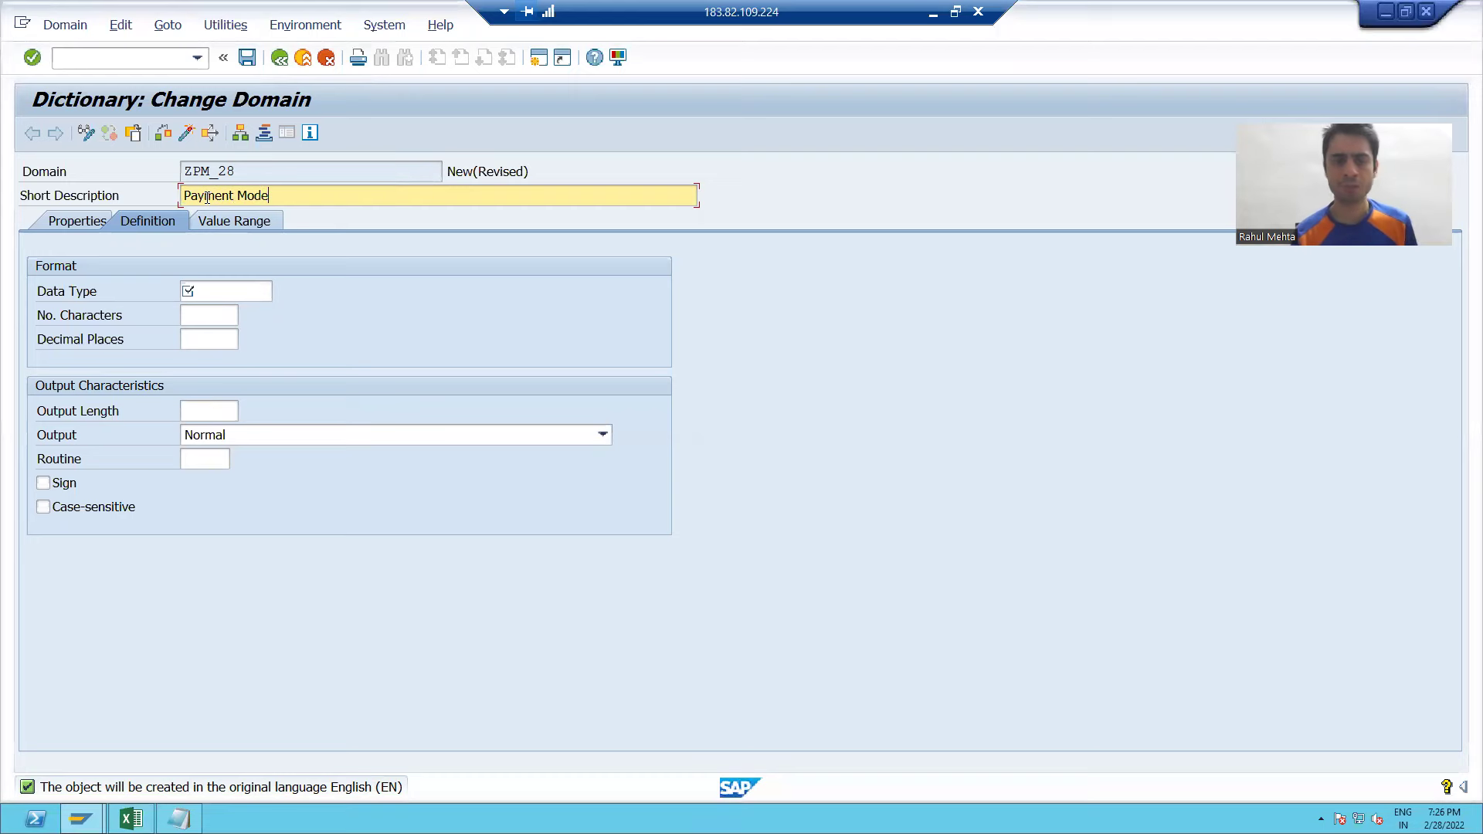
pyautogui.click(130, 818)
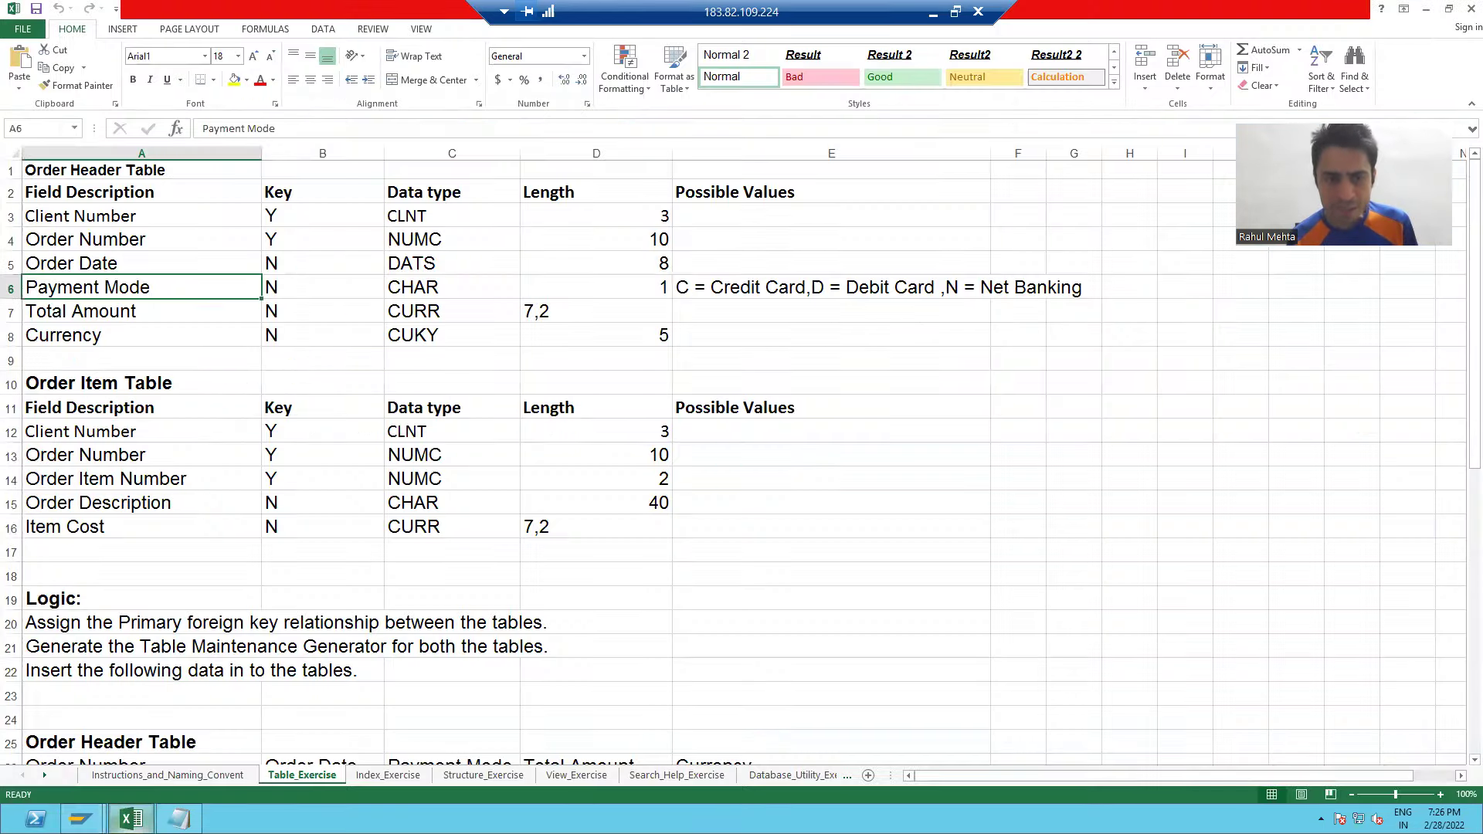
pyautogui.click(409, 291)
pyautogui.click(589, 277)
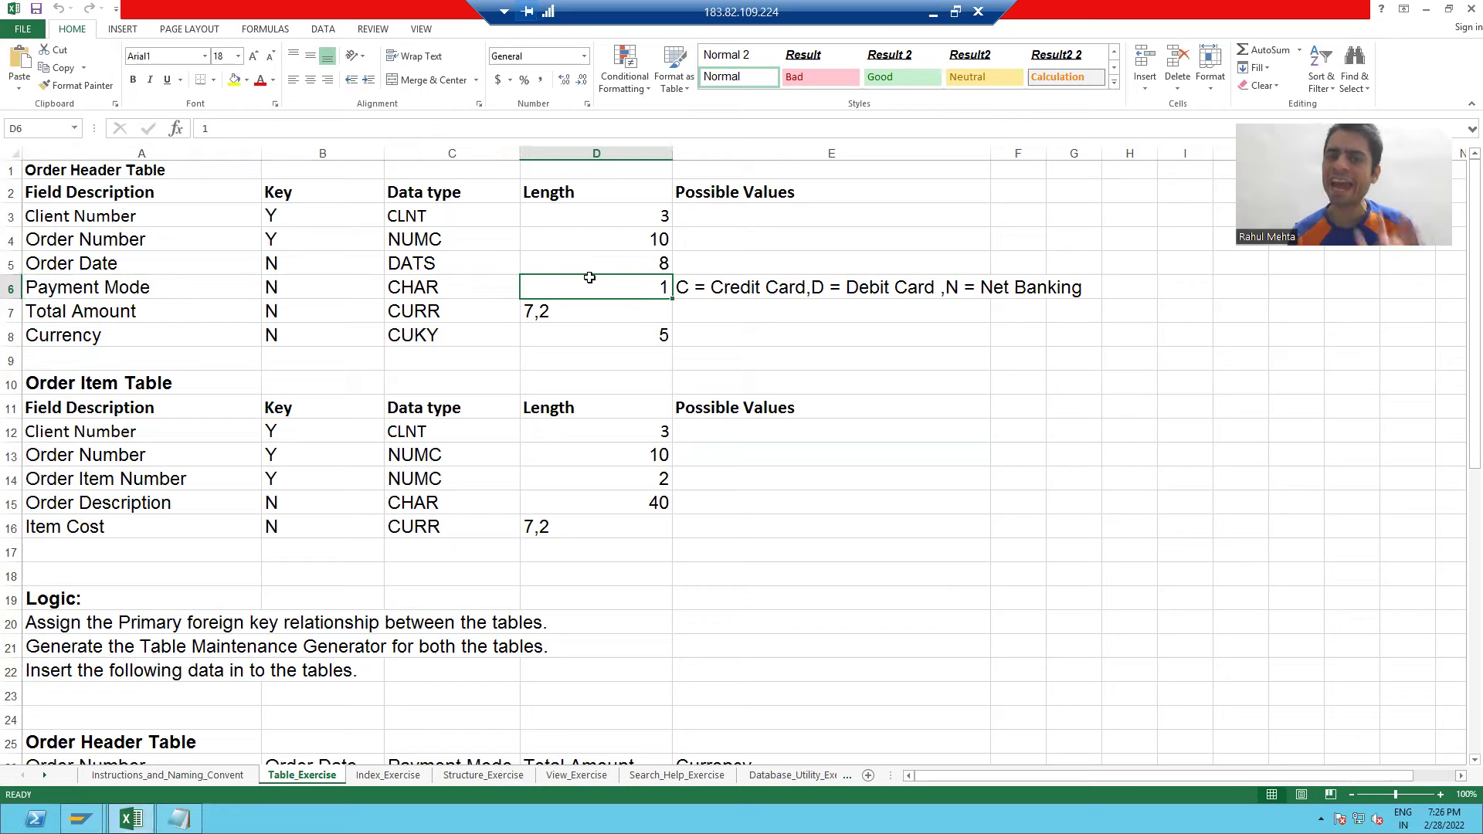
pyautogui.hotkey('alt', 'Tab')
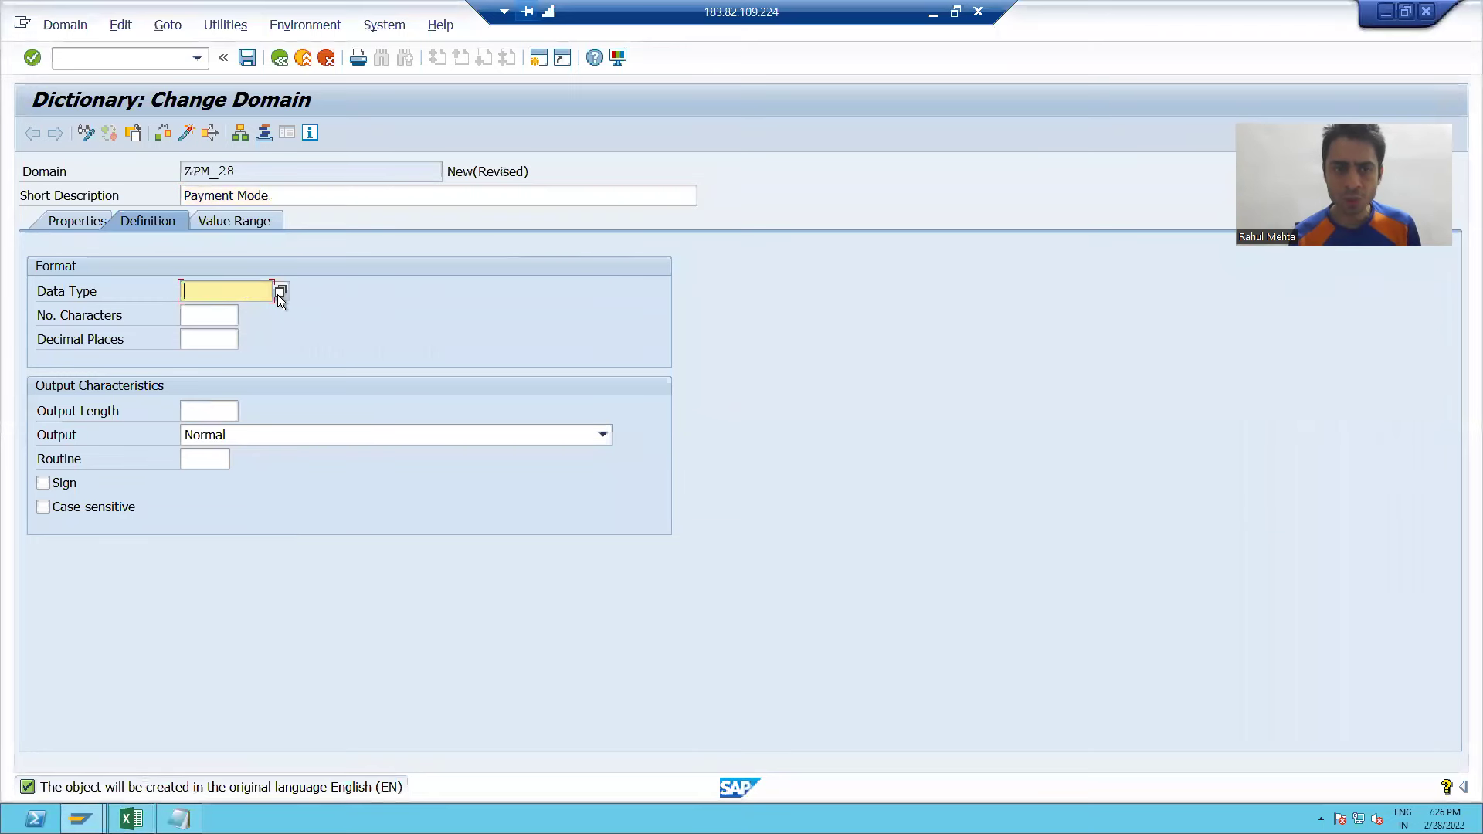
pyautogui.click(279, 292)
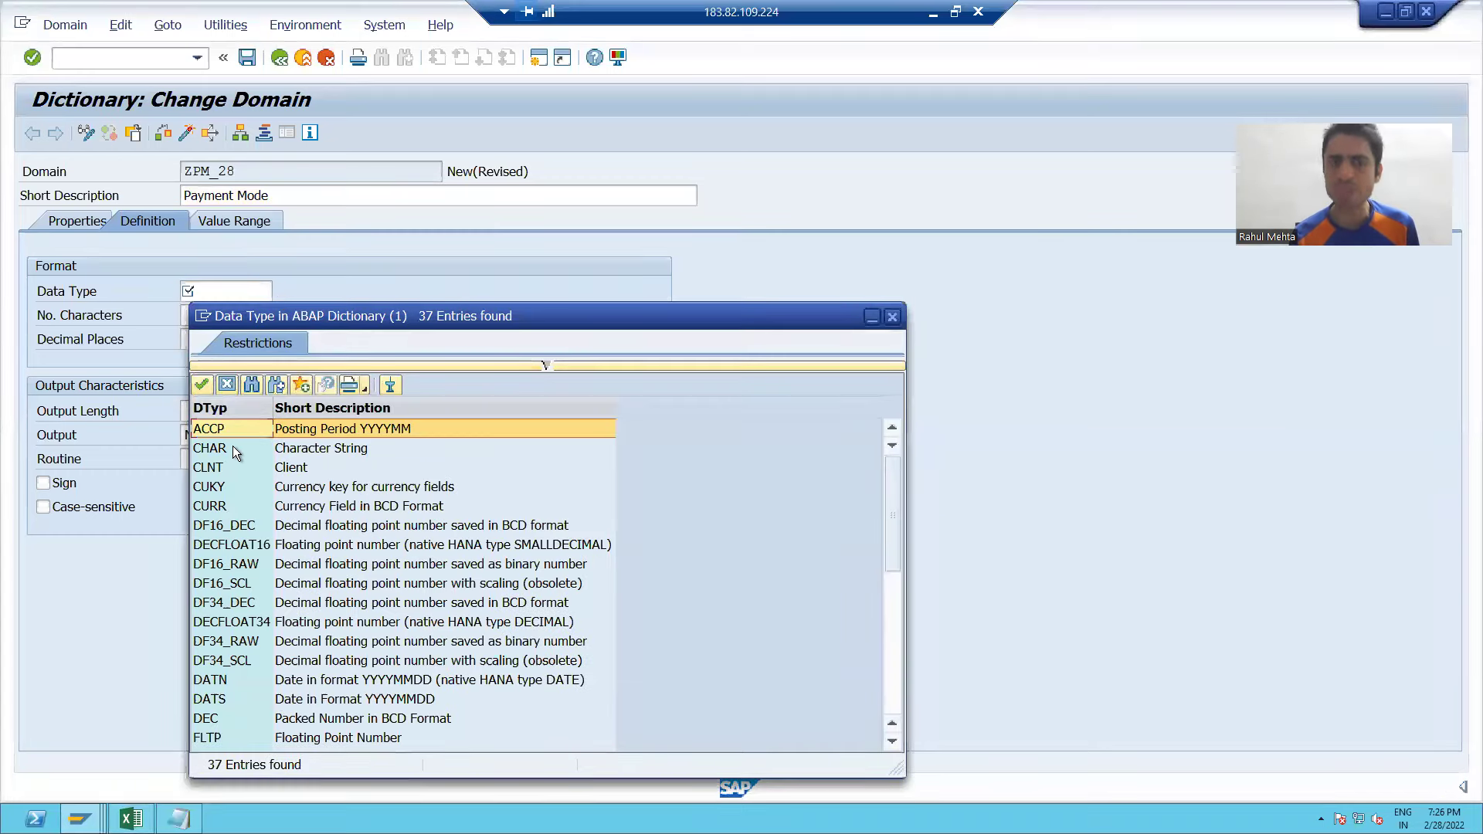
pyautogui.doubleClick(234, 448)
pyautogui.click(210, 315)
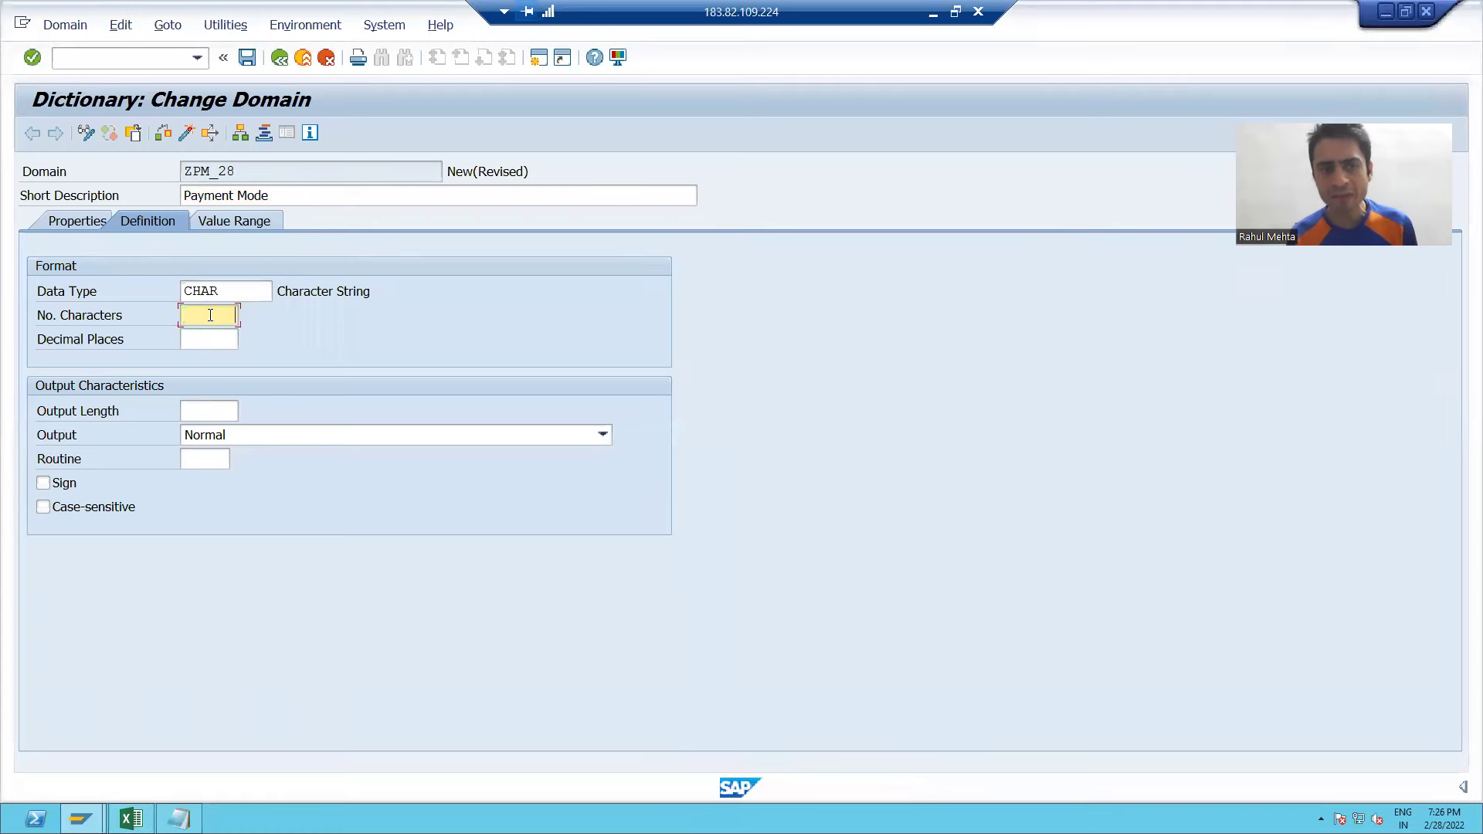
pyautogui.write('1')
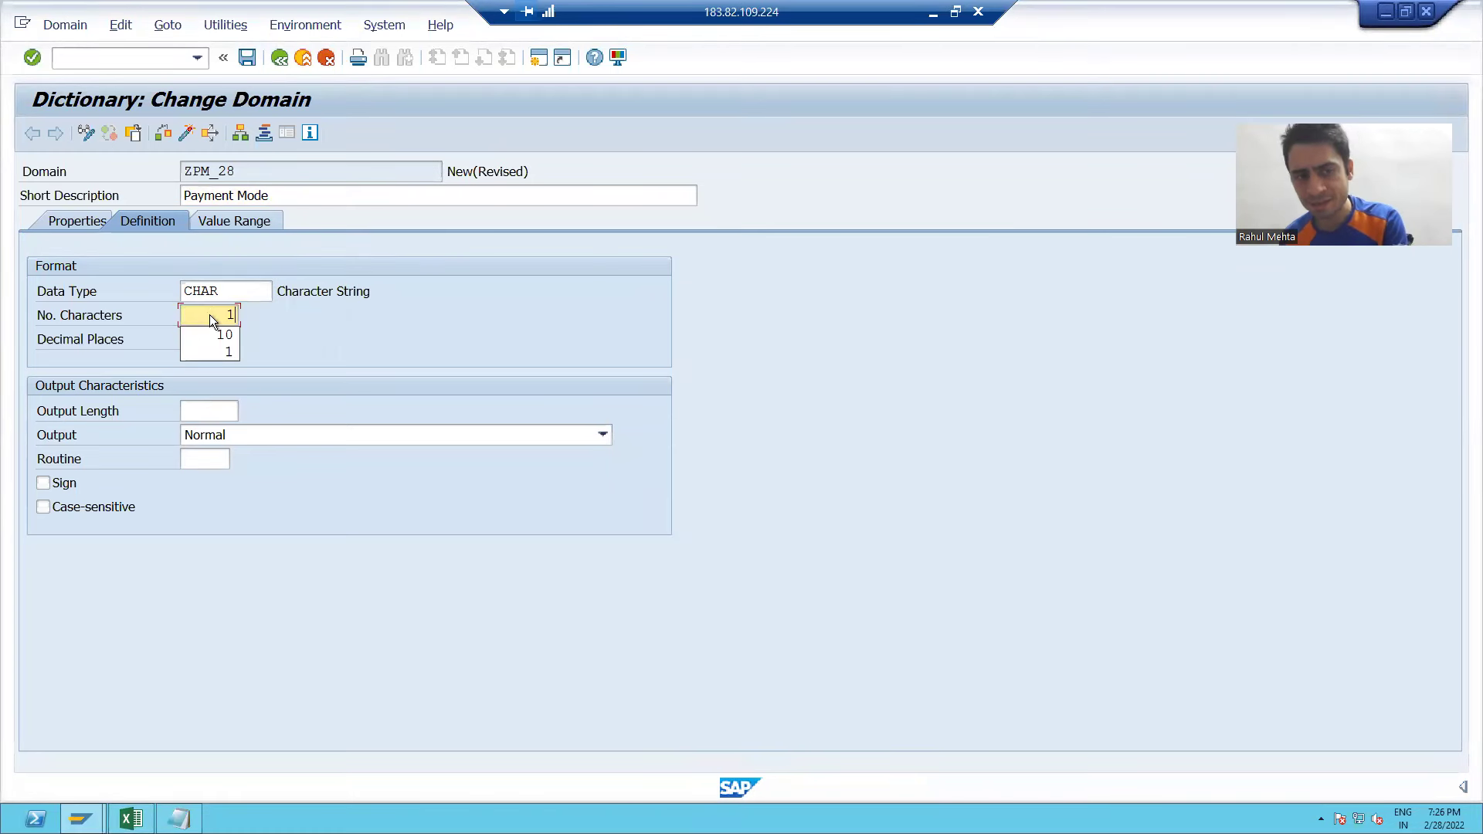
pyautogui.press('Return')
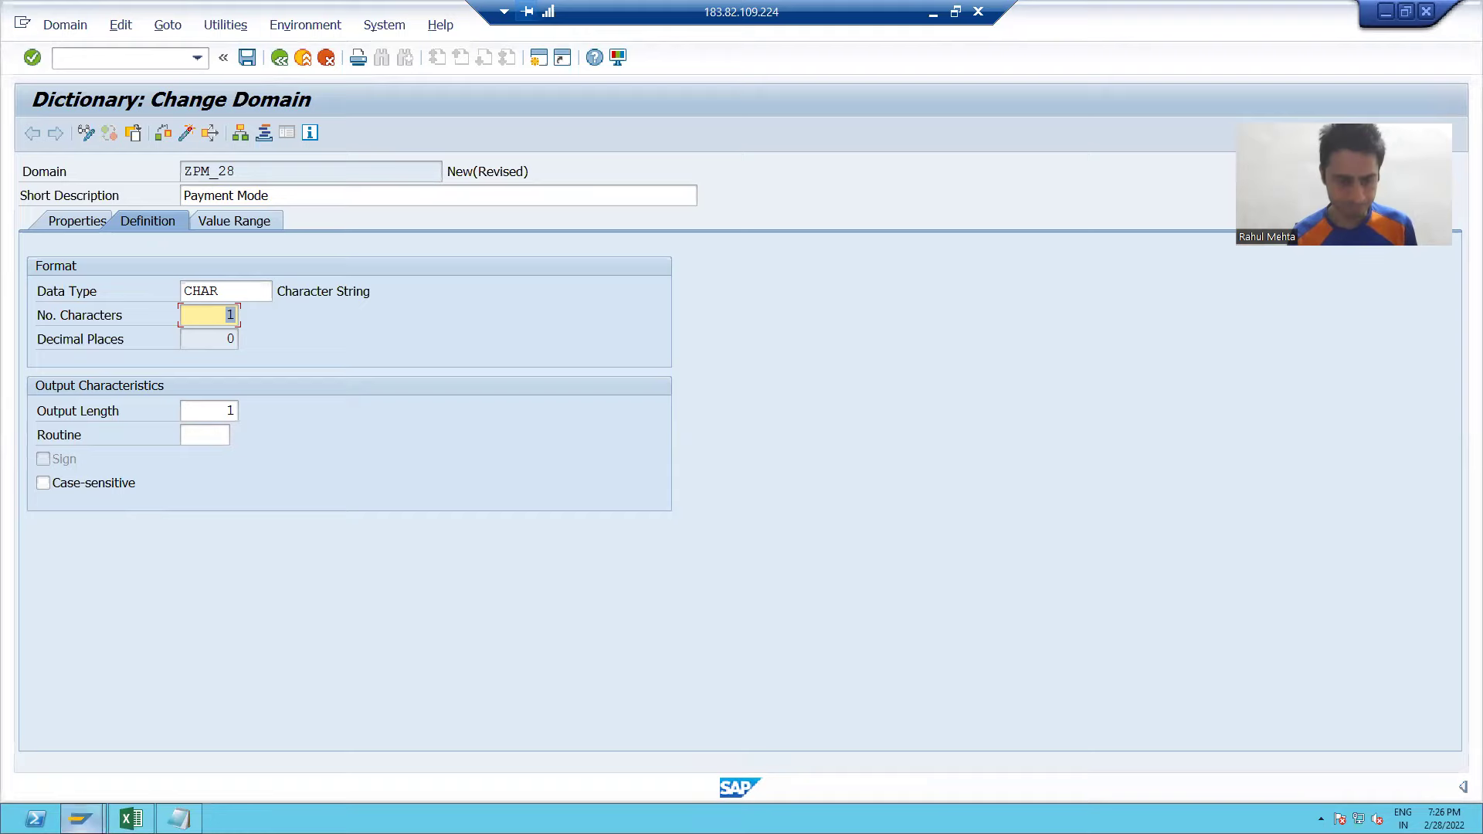
pyautogui.click(131, 819)
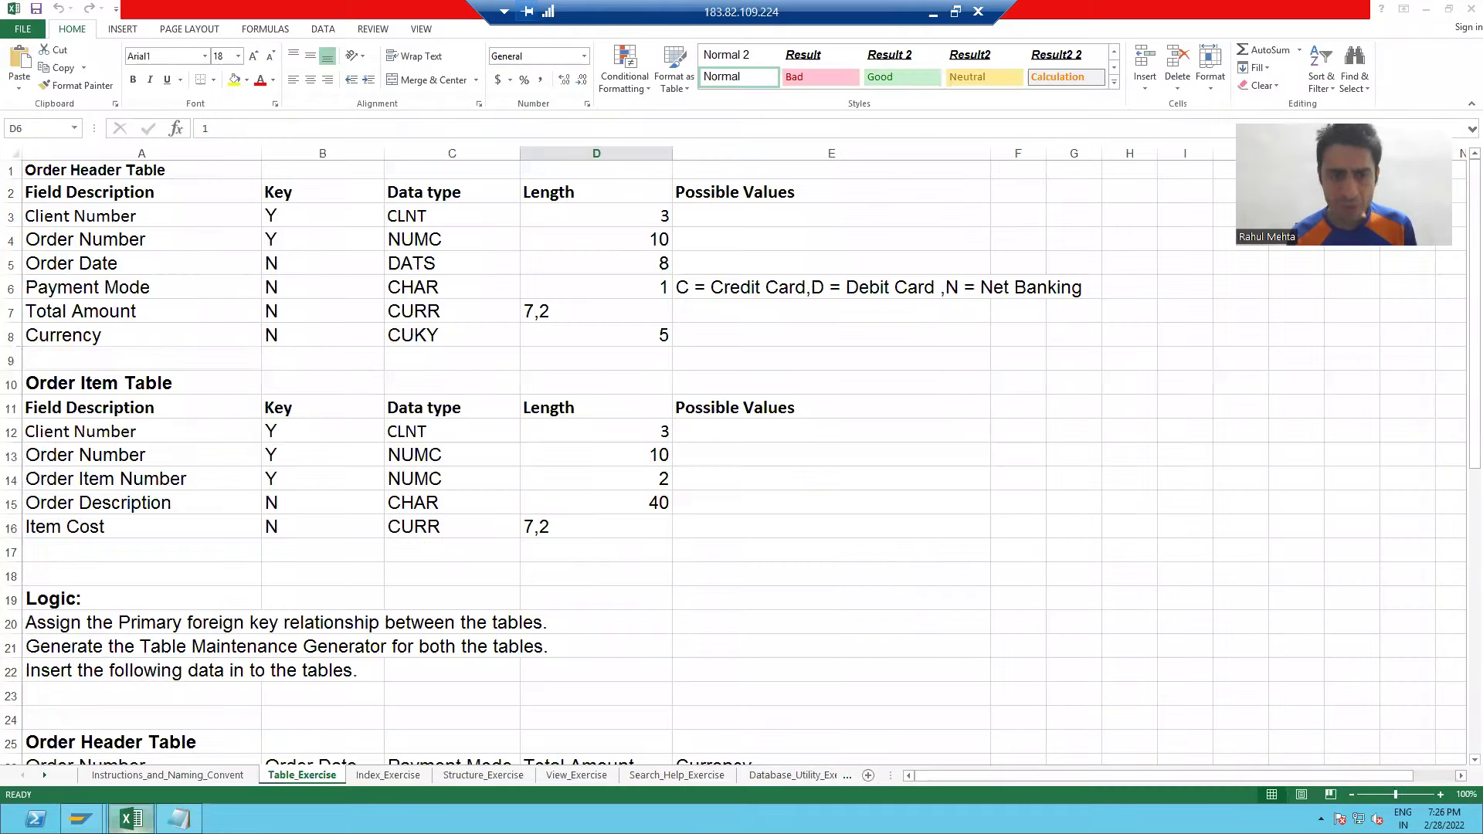
# Review Payment Mode's spec in Excel: CHAR, length 1, possible values C, D and N.
pyautogui.click(780, 288)
pyautogui.click(228, 285)
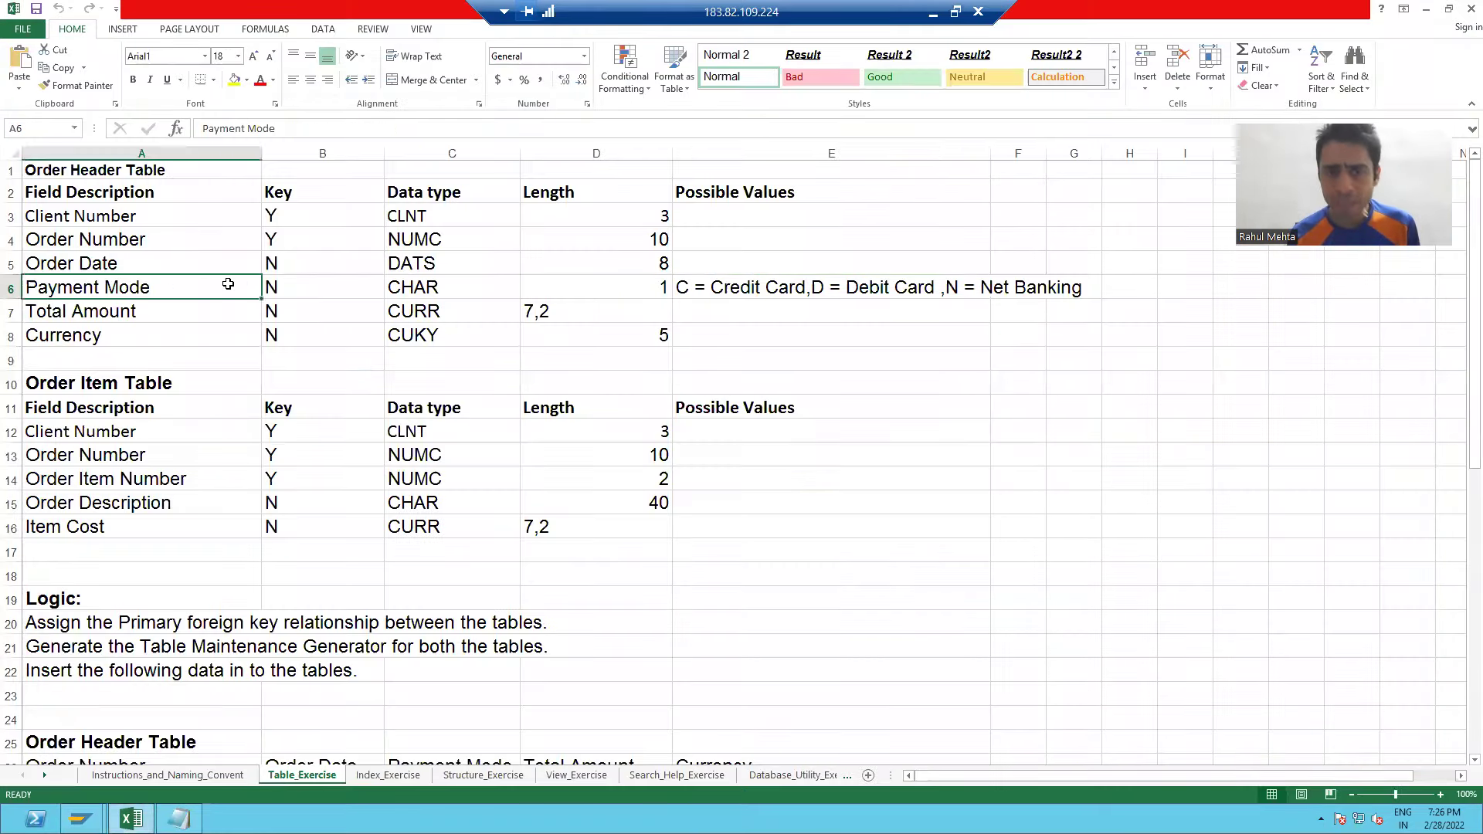
pyautogui.click(720, 289)
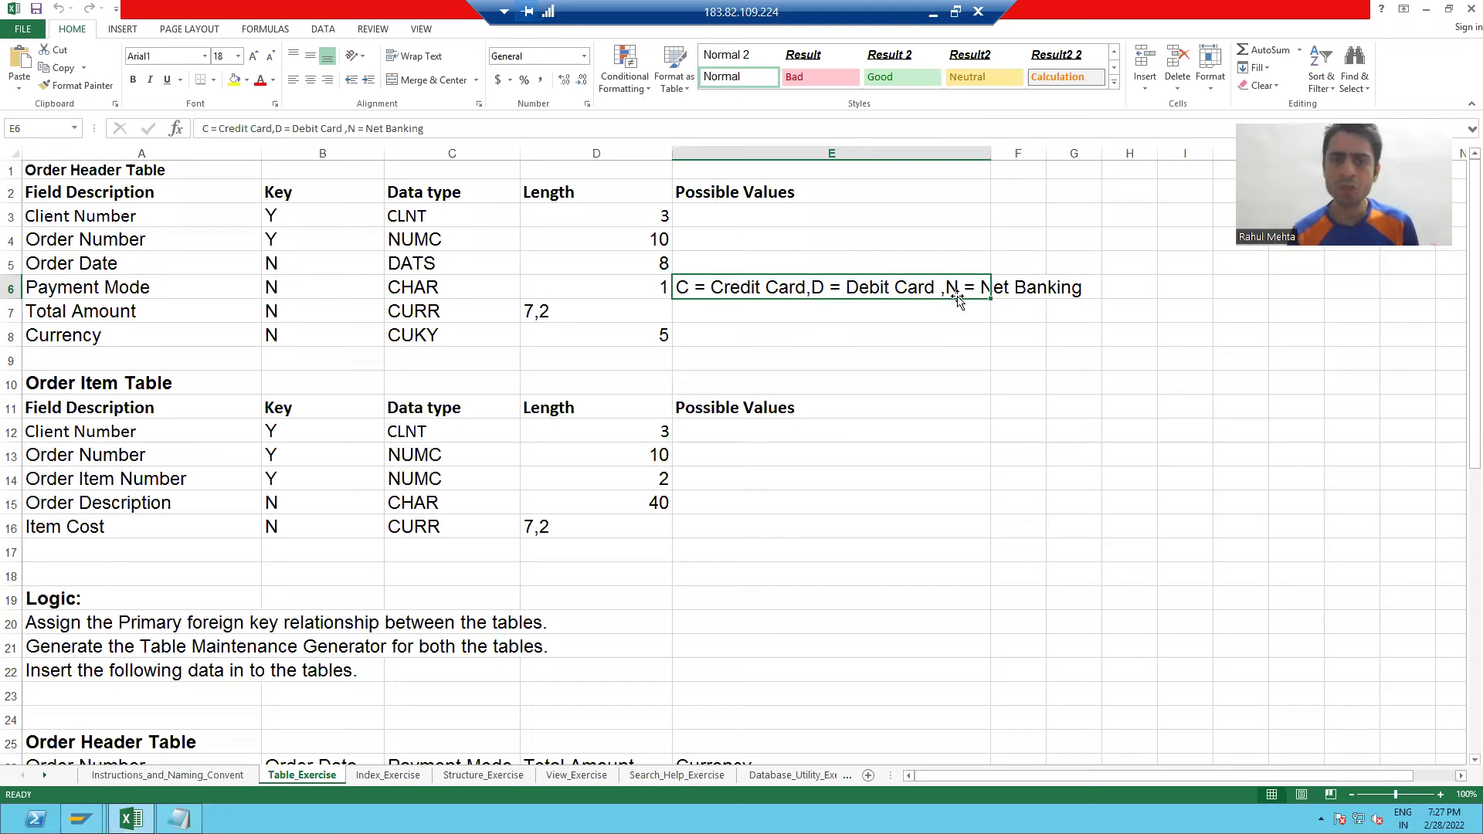
pyautogui.click(465, 293)
pyautogui.click(587, 294)
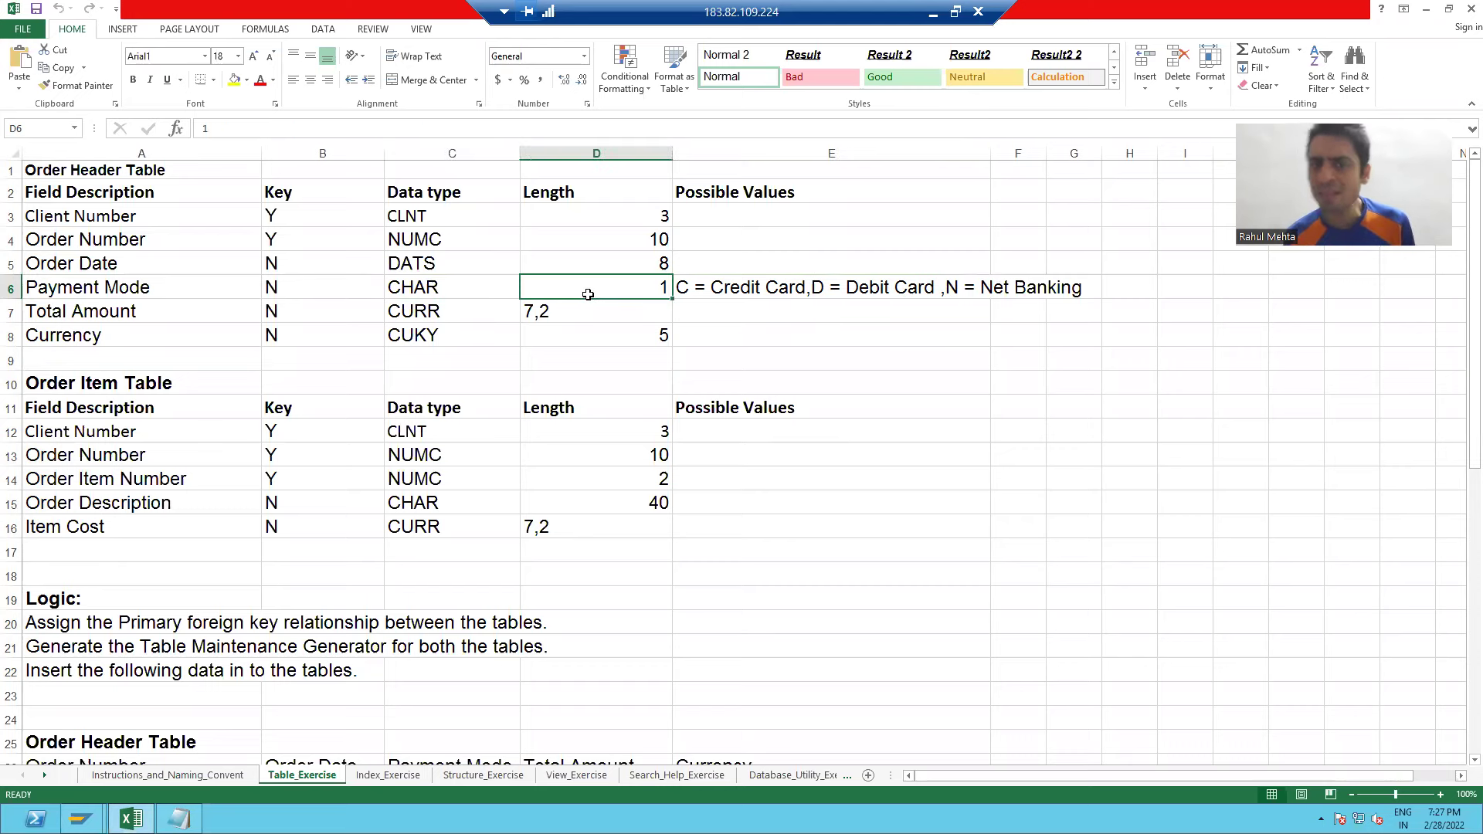
pyautogui.click(735, 288)
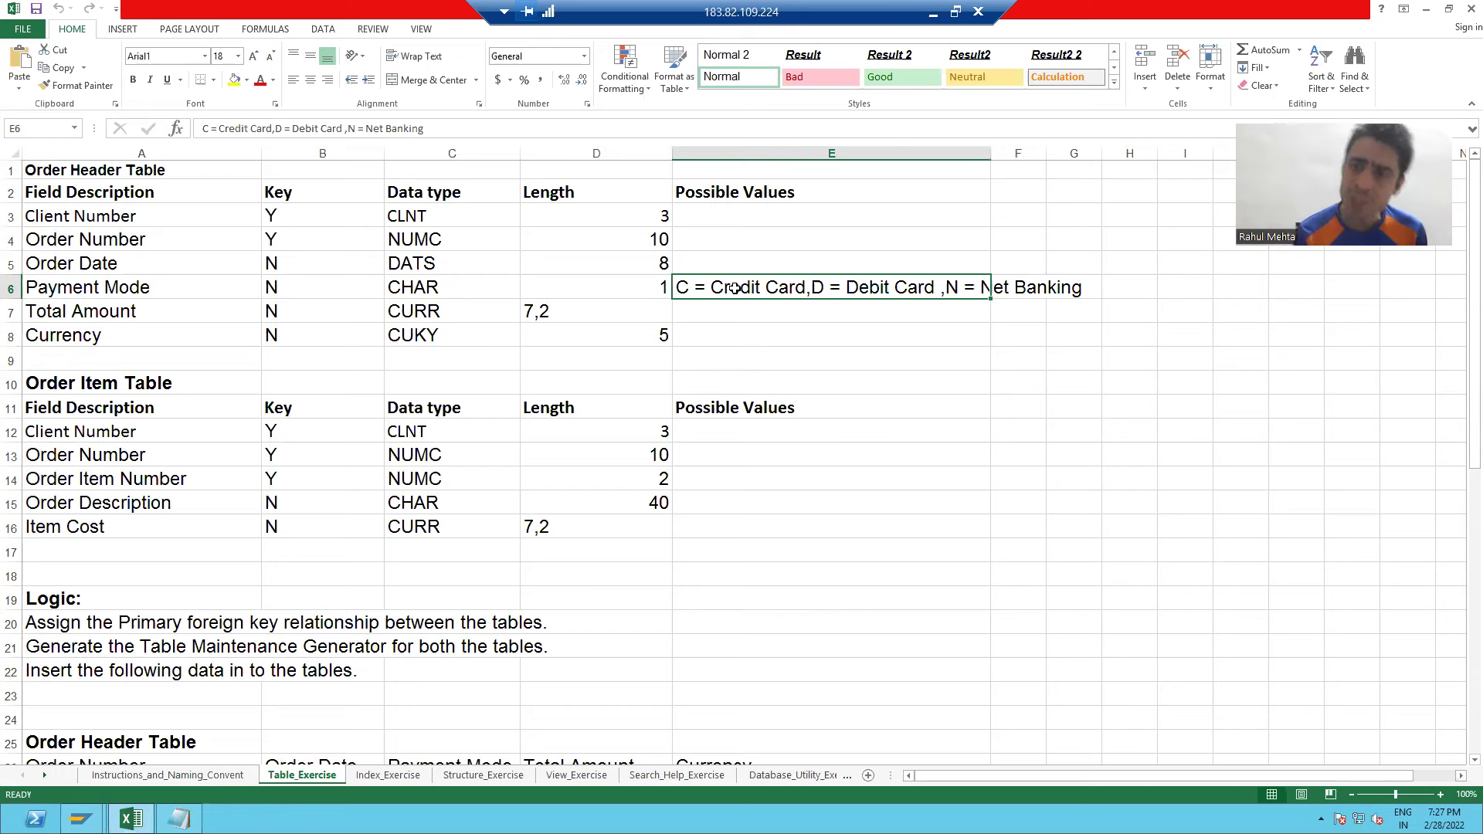
pyautogui.click(648, 287)
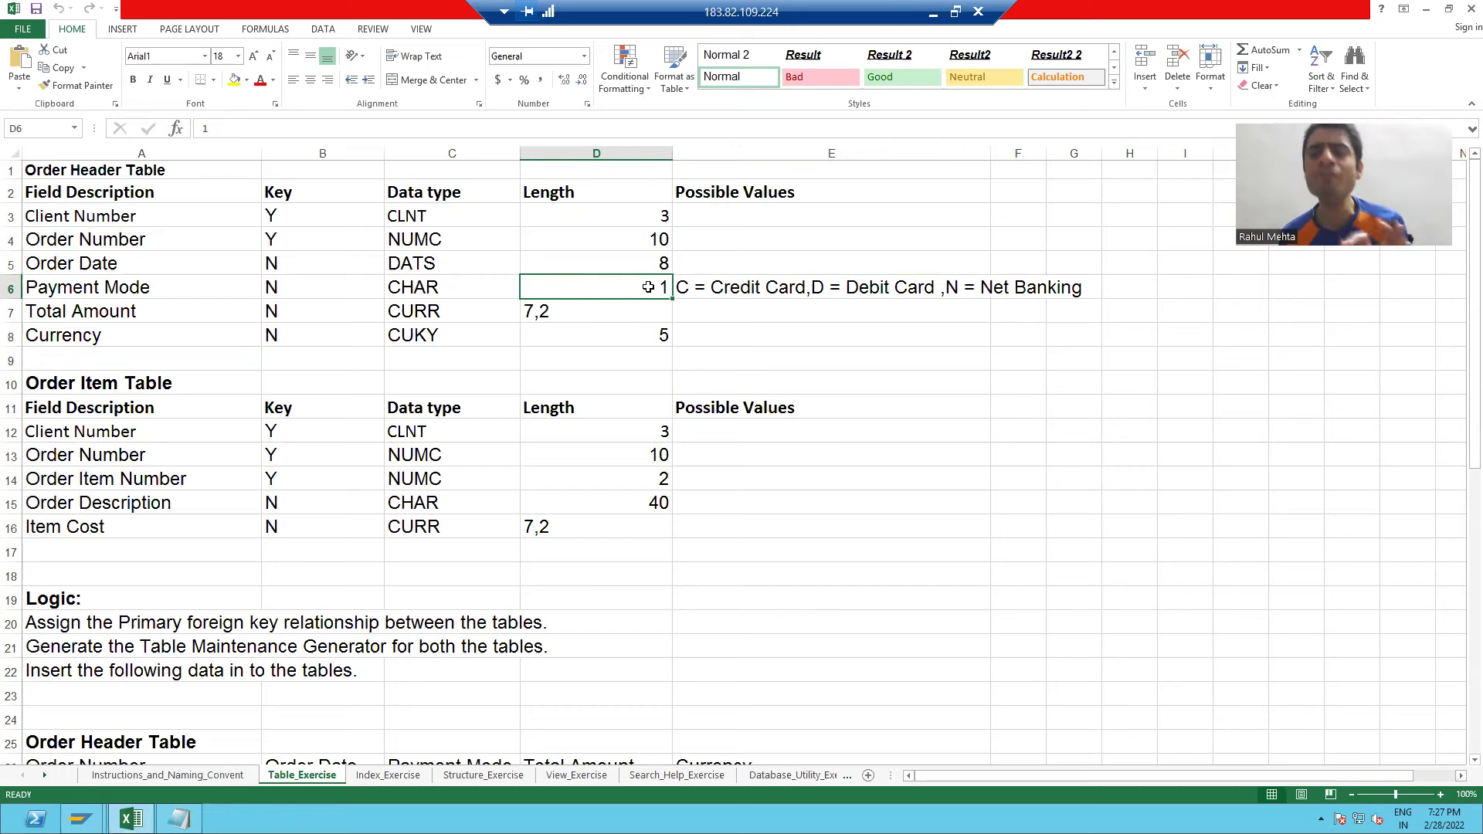
pyautogui.click(681, 288)
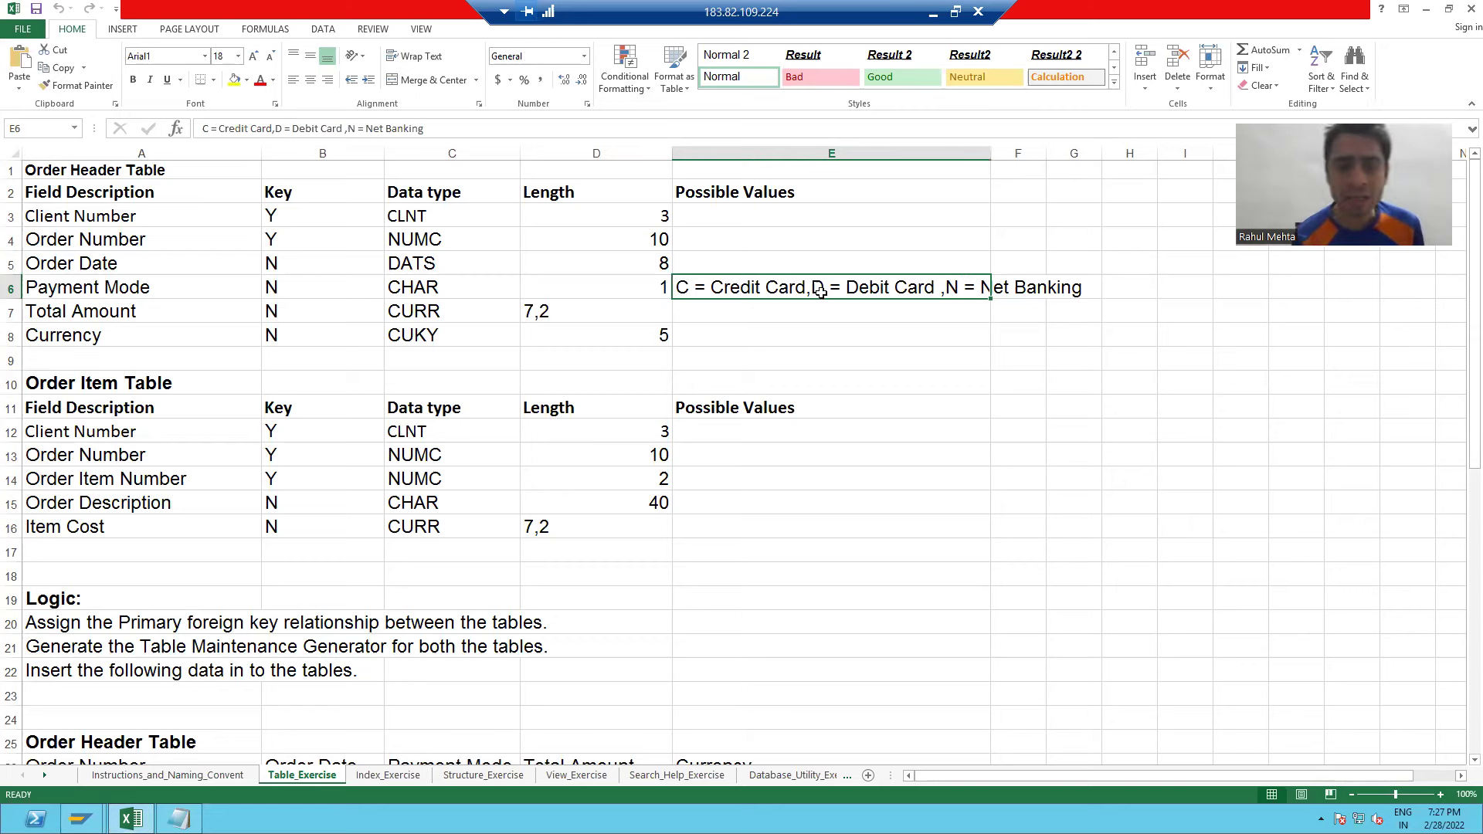
pyautogui.click(432, 282)
pyautogui.click(583, 278)
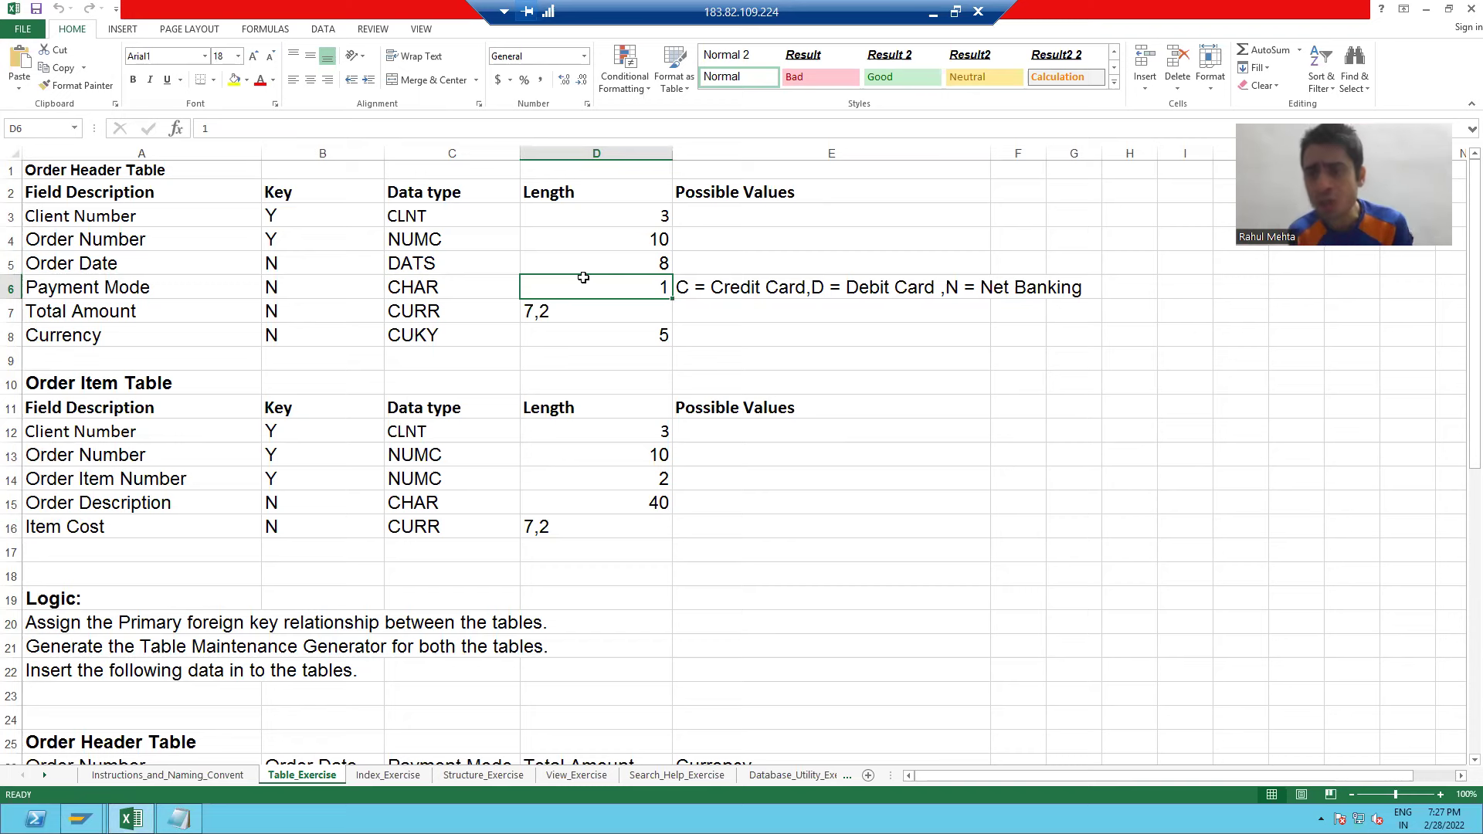
pyautogui.click(745, 285)
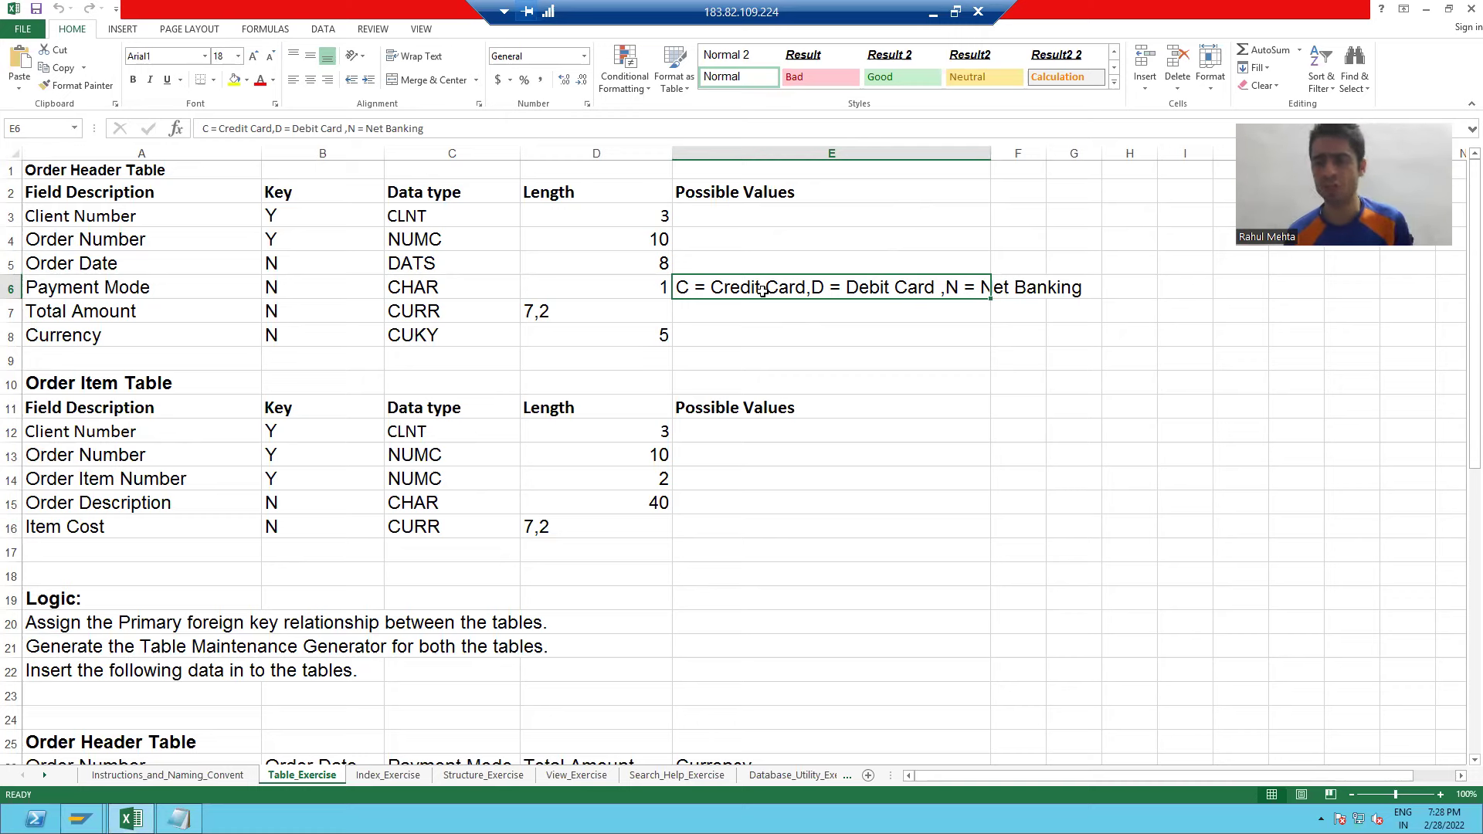
pyautogui.hotkey('alt', 'Tab')
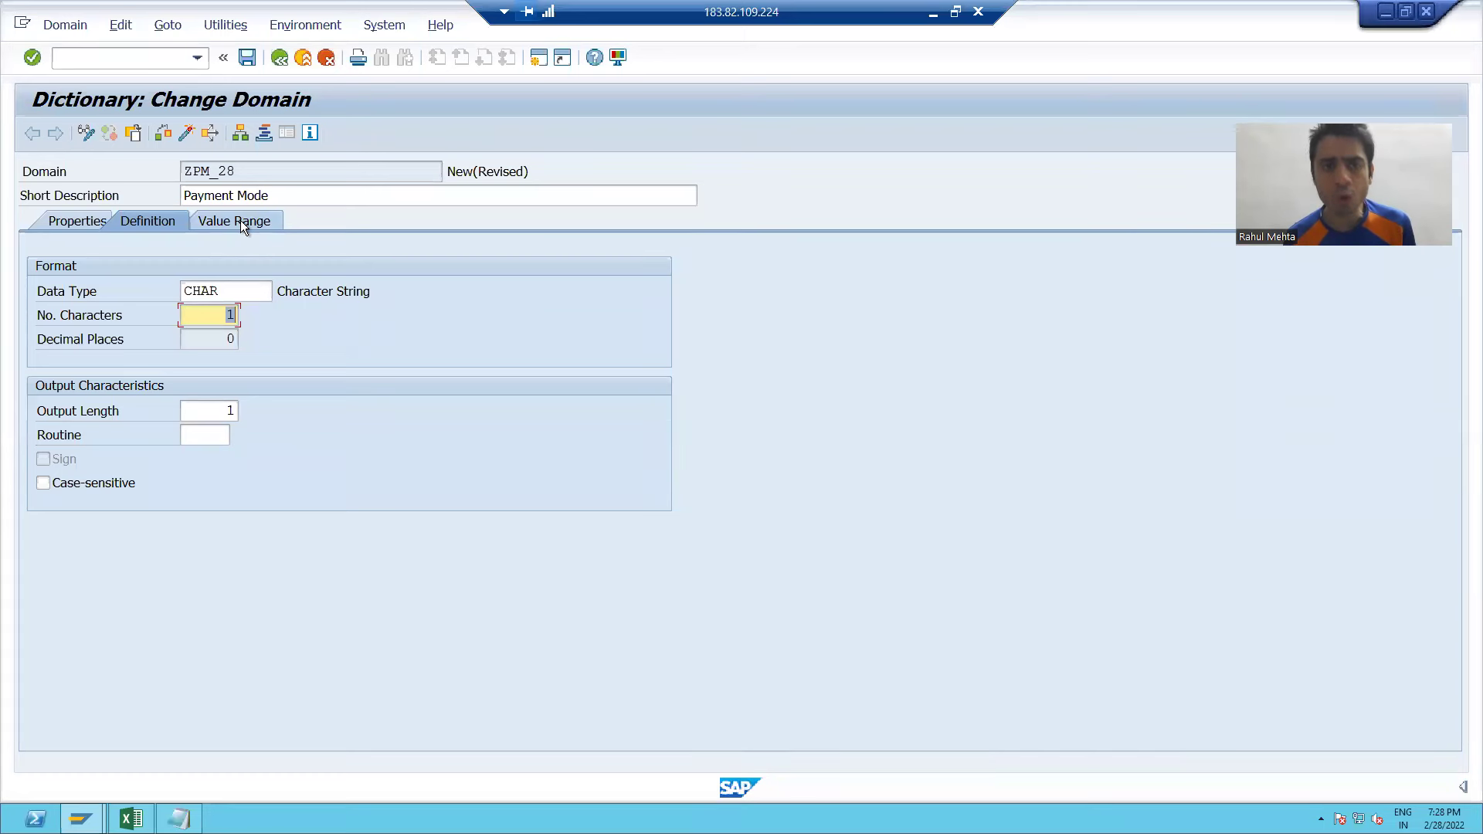
# Enter fixed values C 'Credit Card', D 'Debit Card', N 'Nrt Banking' and save ZPM_28.
pyautogui.click(241, 224)
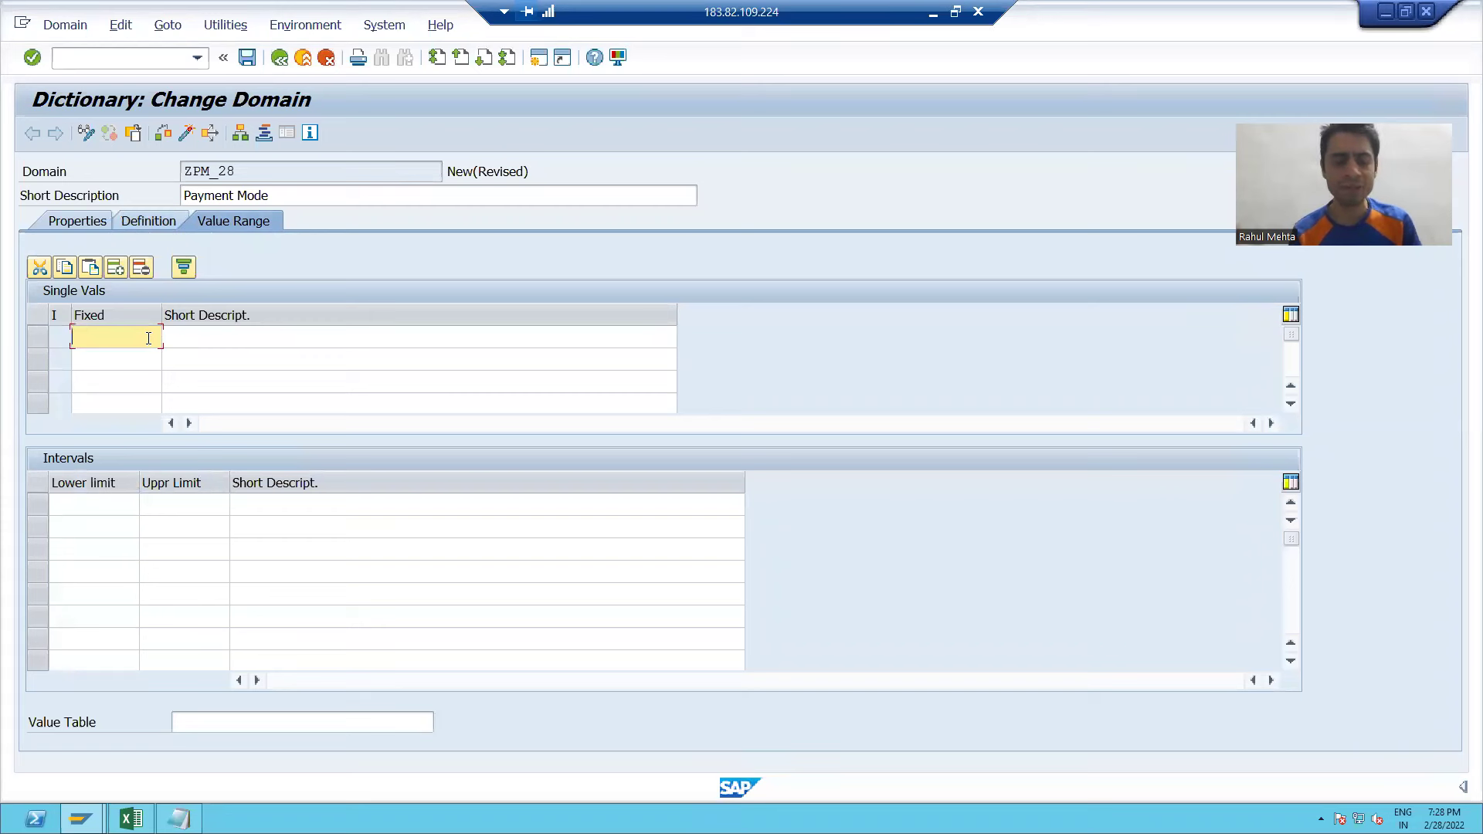
pyautogui.write('C')
pyautogui.press('Tab')
pyautogui.write('Credit Card')
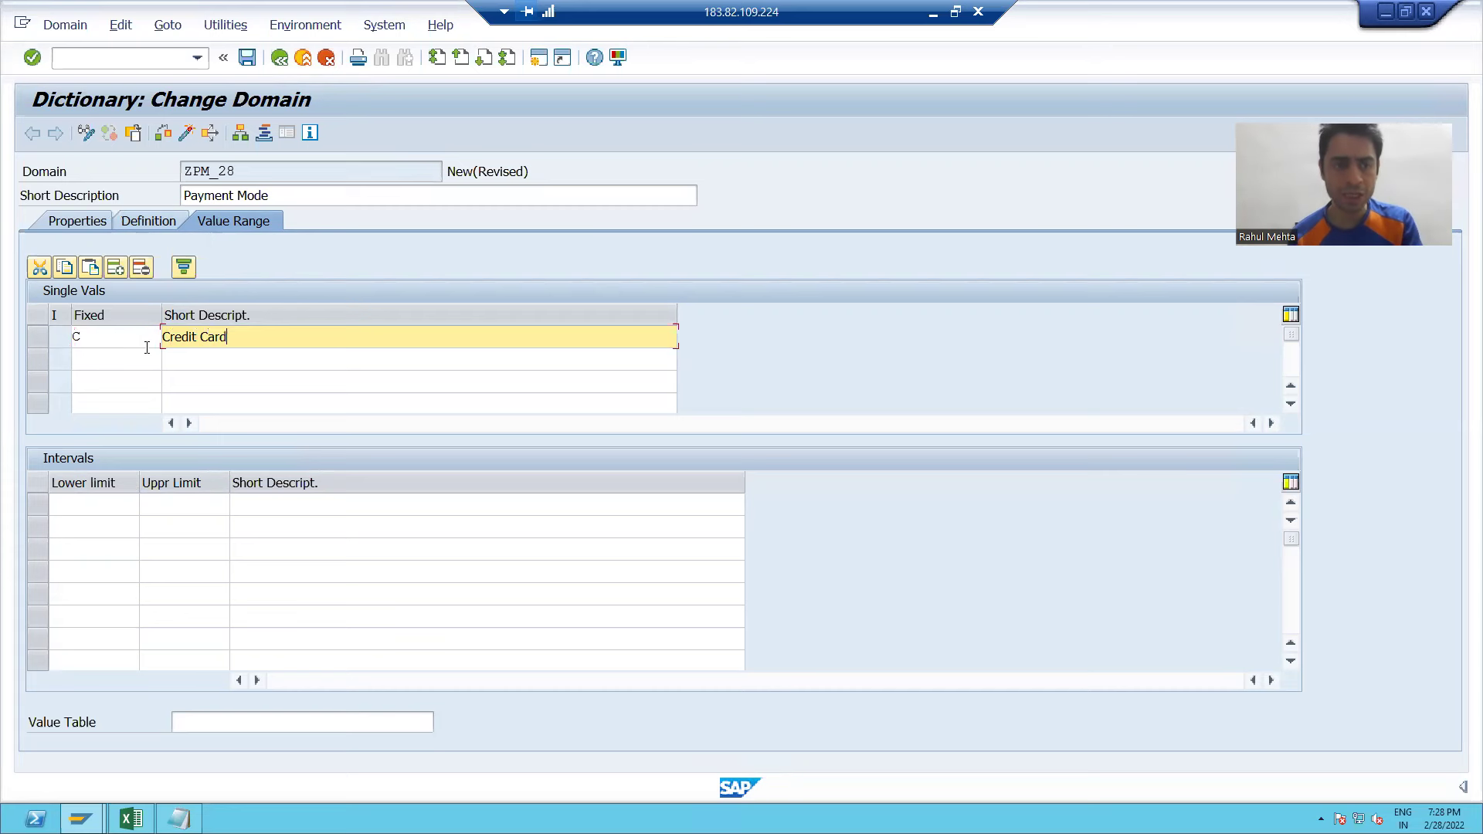
pyautogui.press('Tab')
pyautogui.write('D')
pyautogui.press('Tab')
pyautogui.write('D')
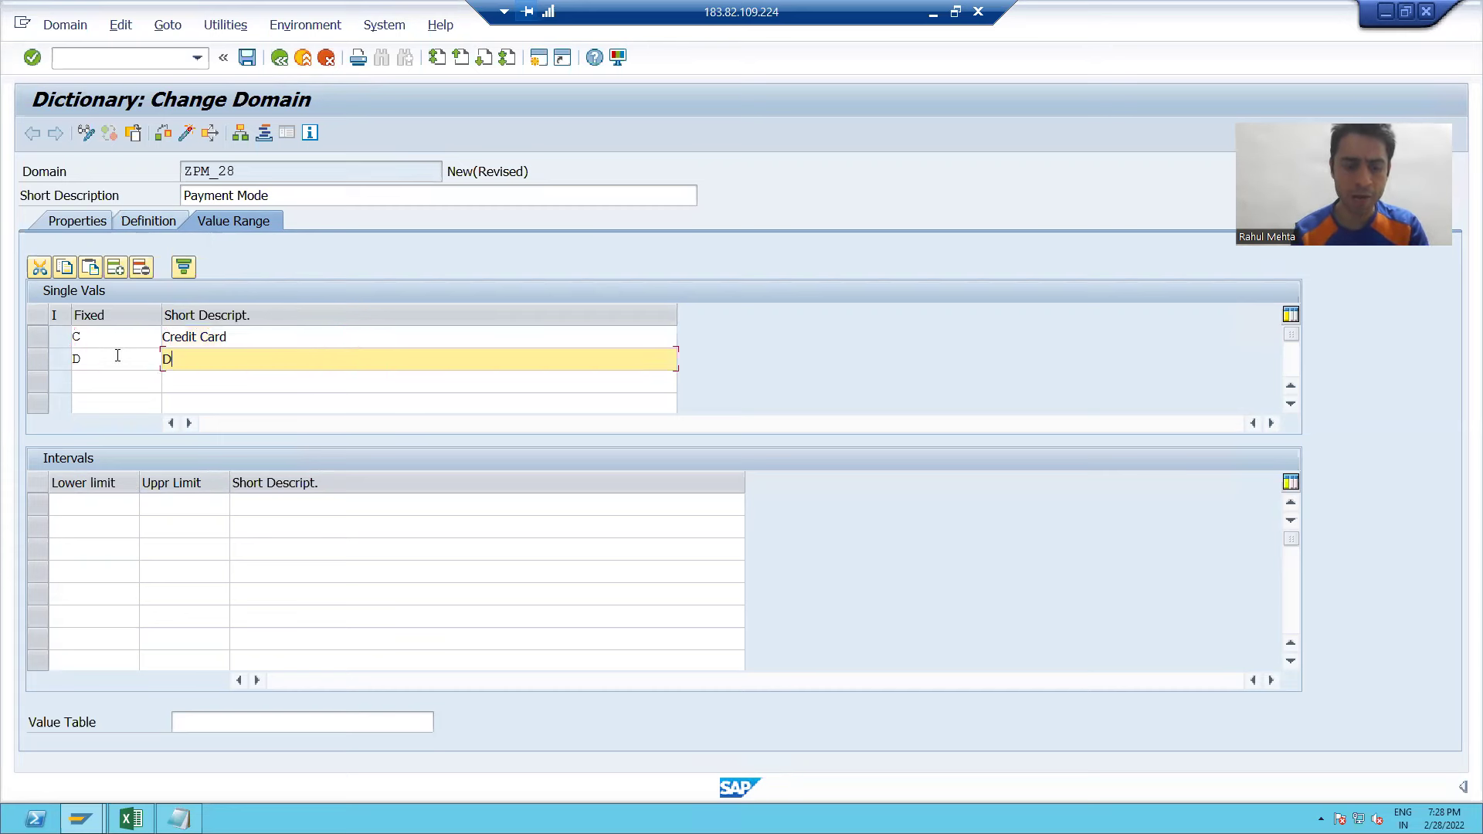
pyautogui.write('ebit Card')
pyautogui.press('Tab')
pyautogui.write('N')
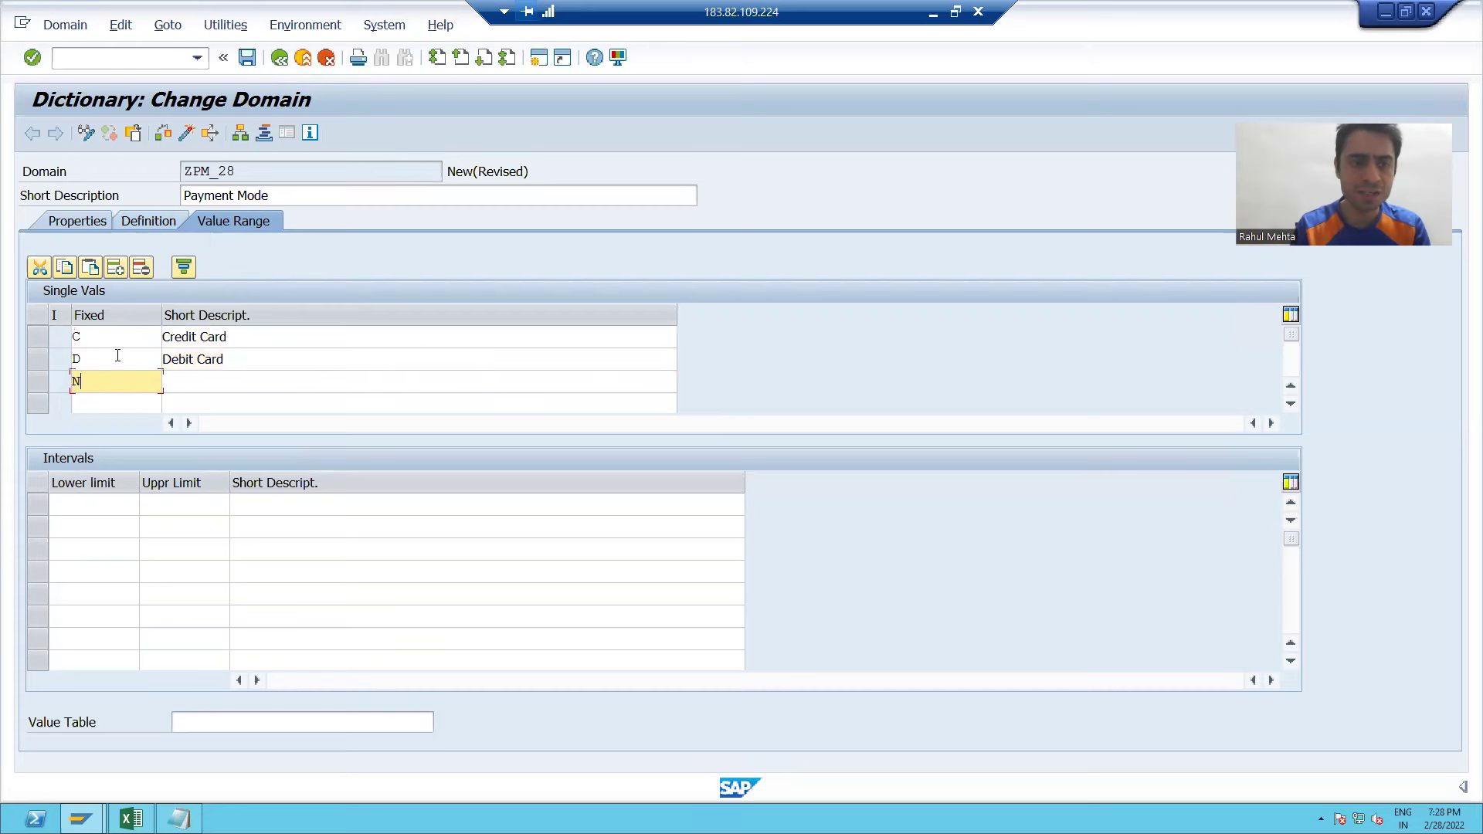
pyautogui.press('Tab')
pyautogui.write('Nrt Ba')
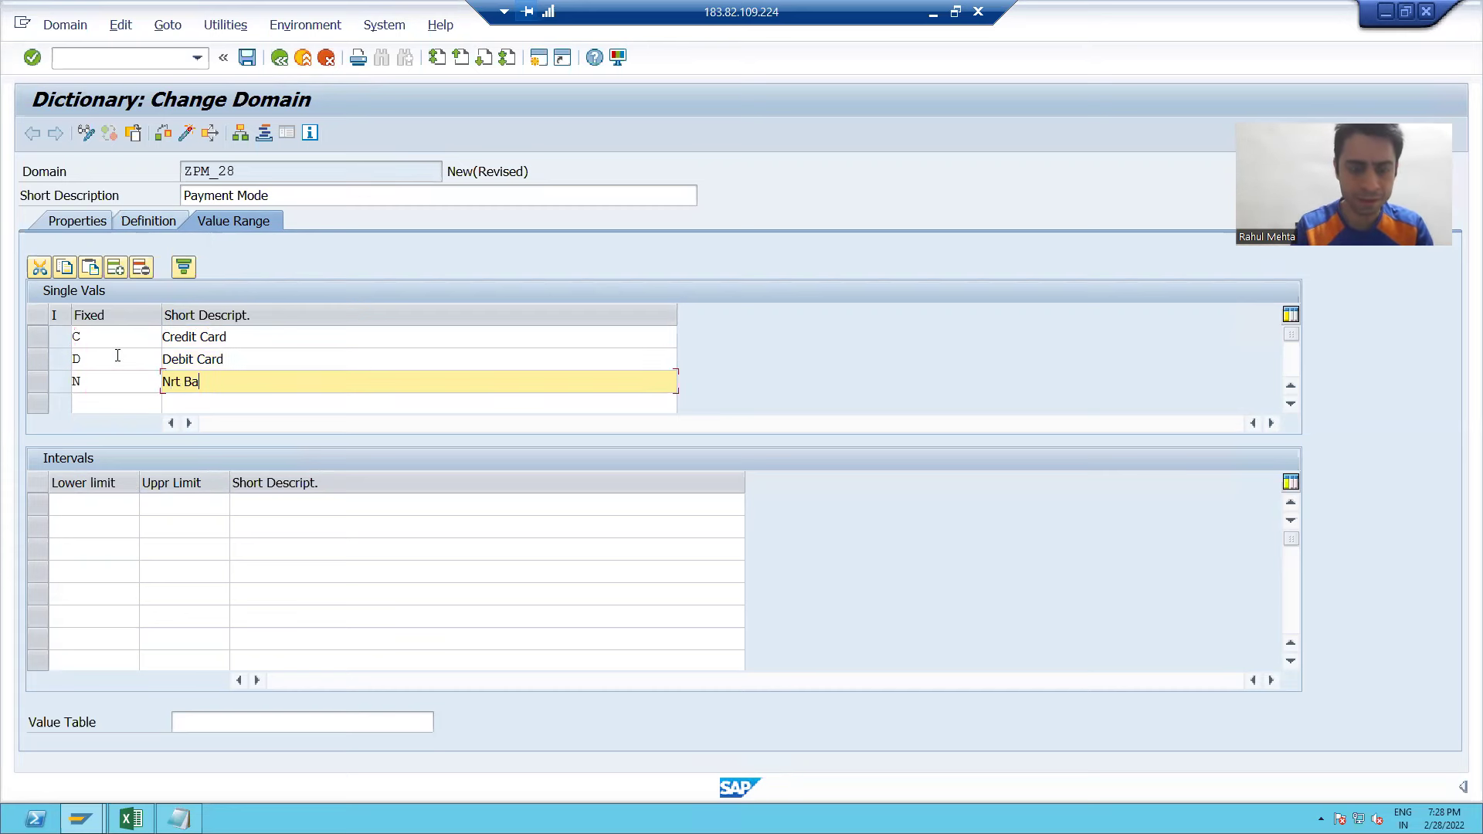
pyautogui.write('nking')
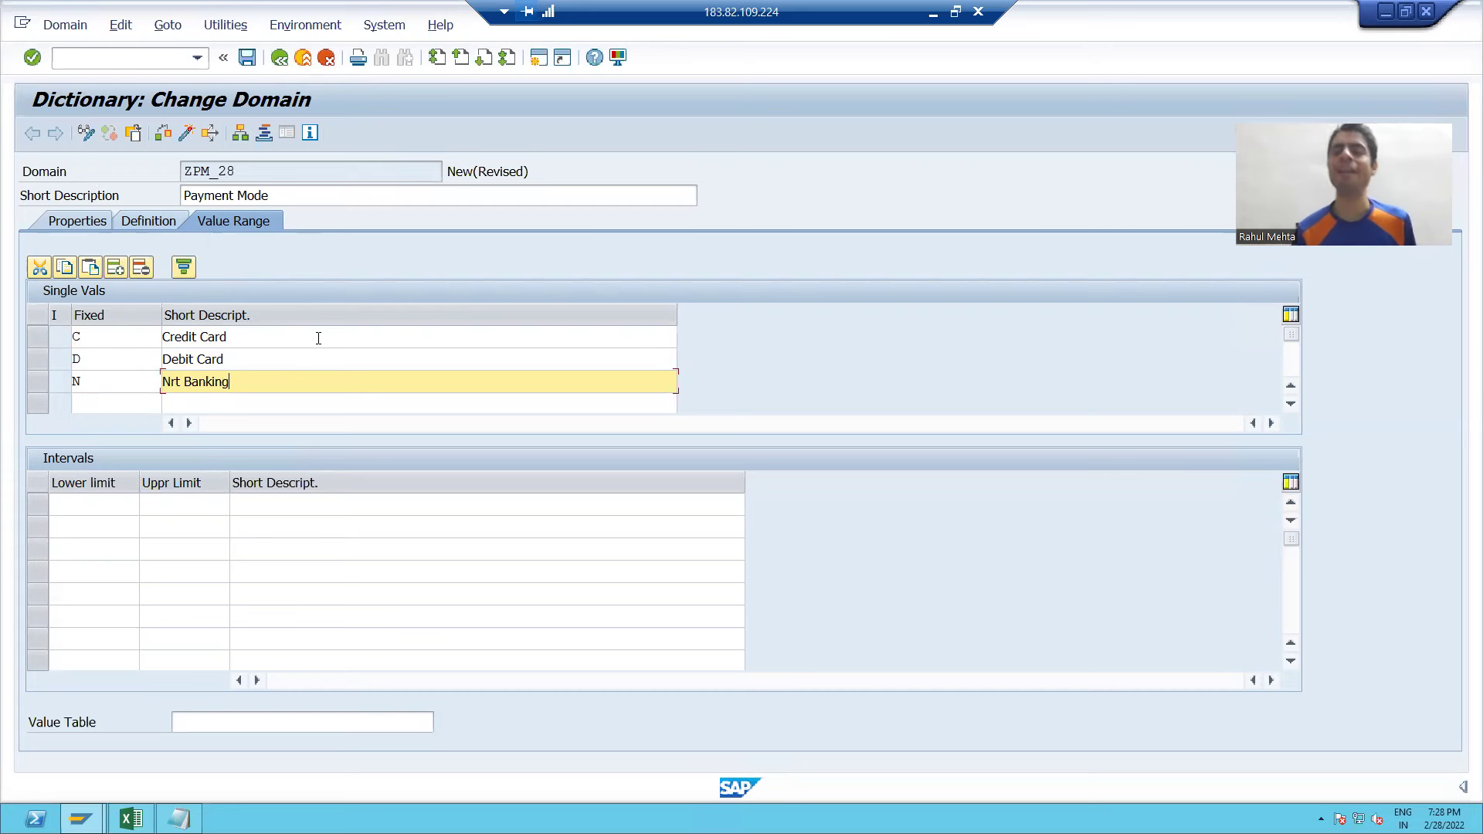
pyautogui.click(246, 58)
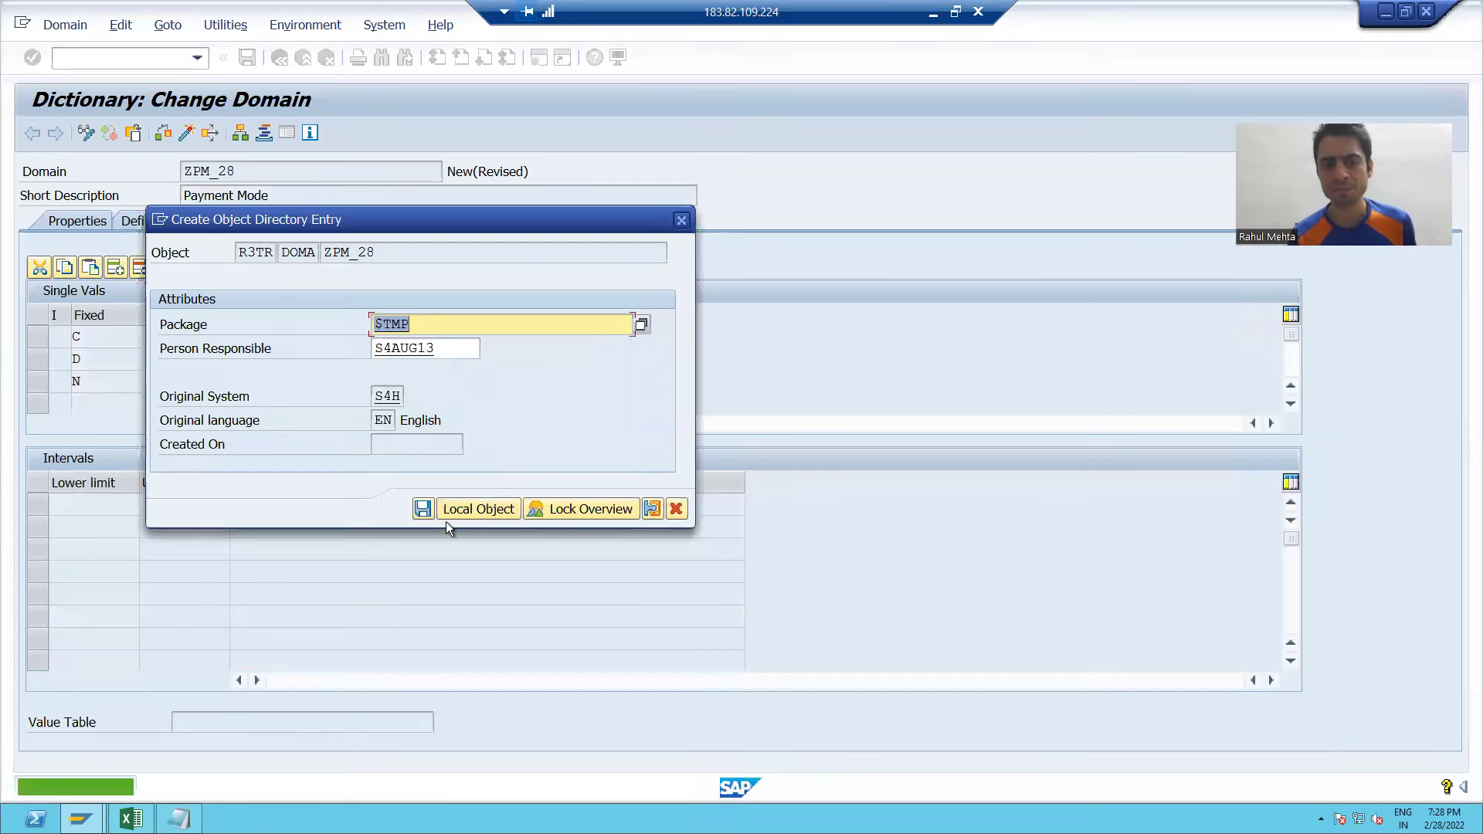
# Save ZPM_28 as a local object, check it and activate it.
pyautogui.click(422, 510)
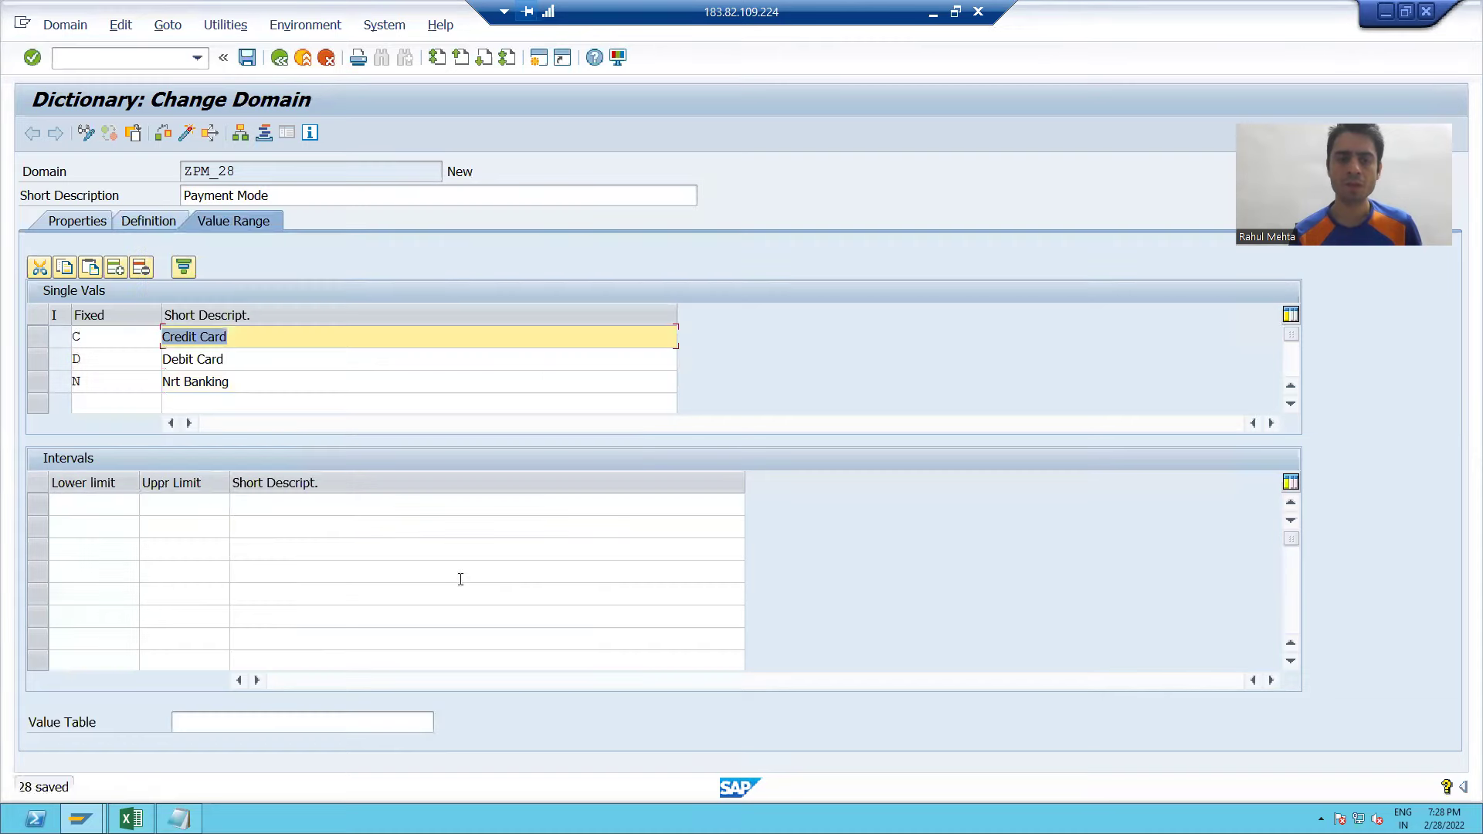
pyautogui.click(162, 134)
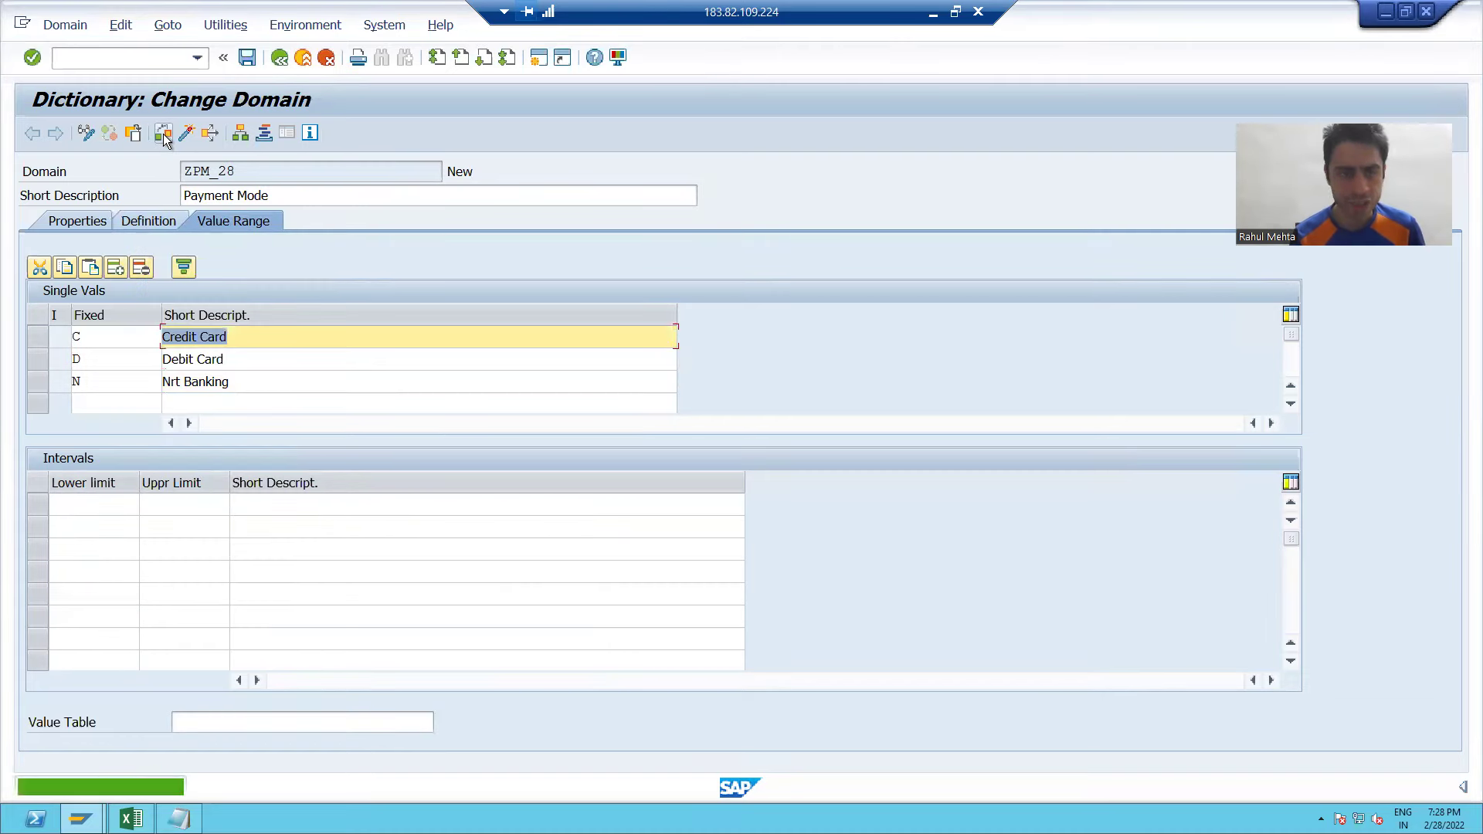
pyautogui.click(186, 134)
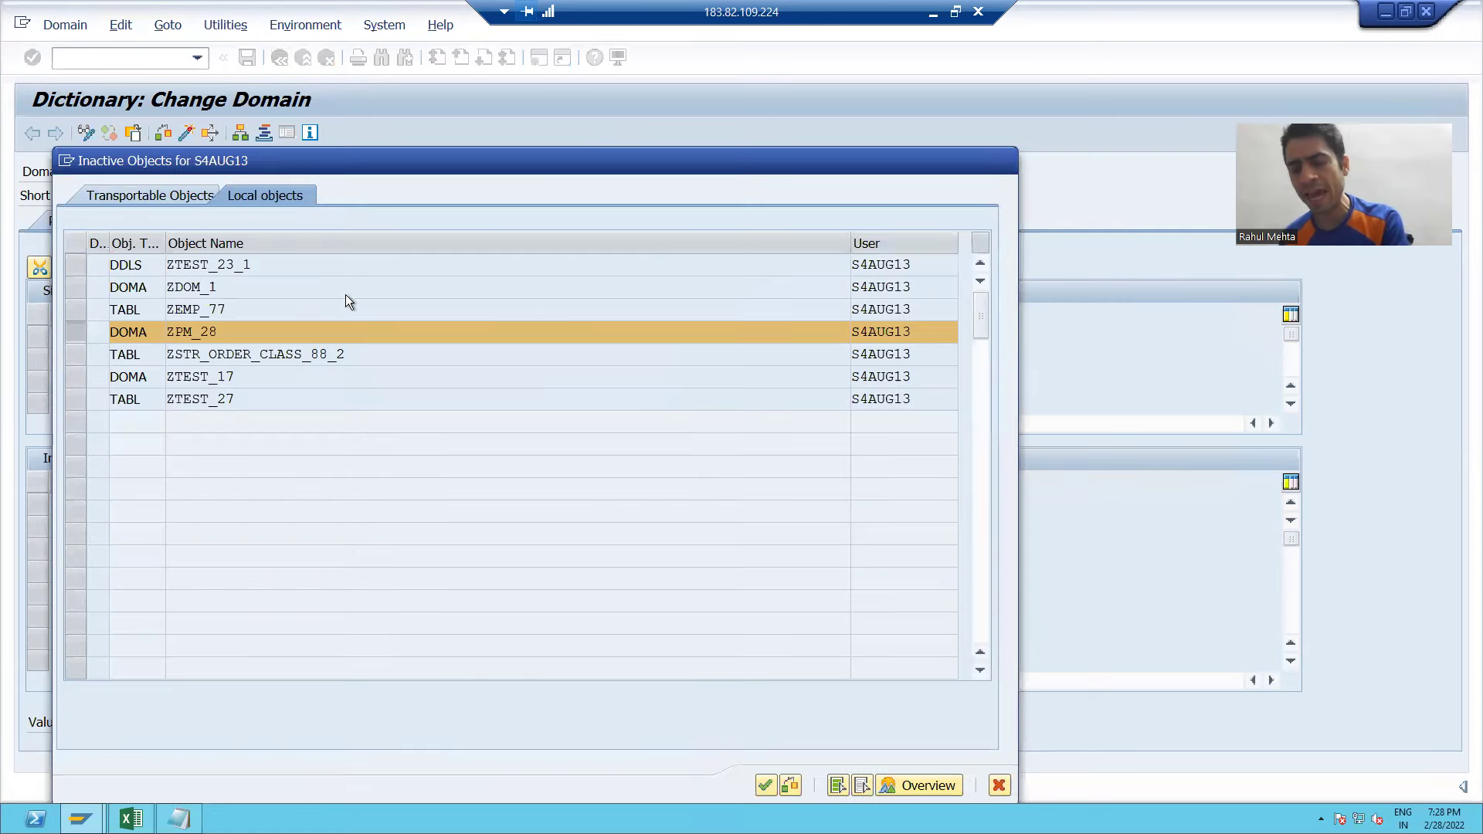
pyautogui.press('Return')
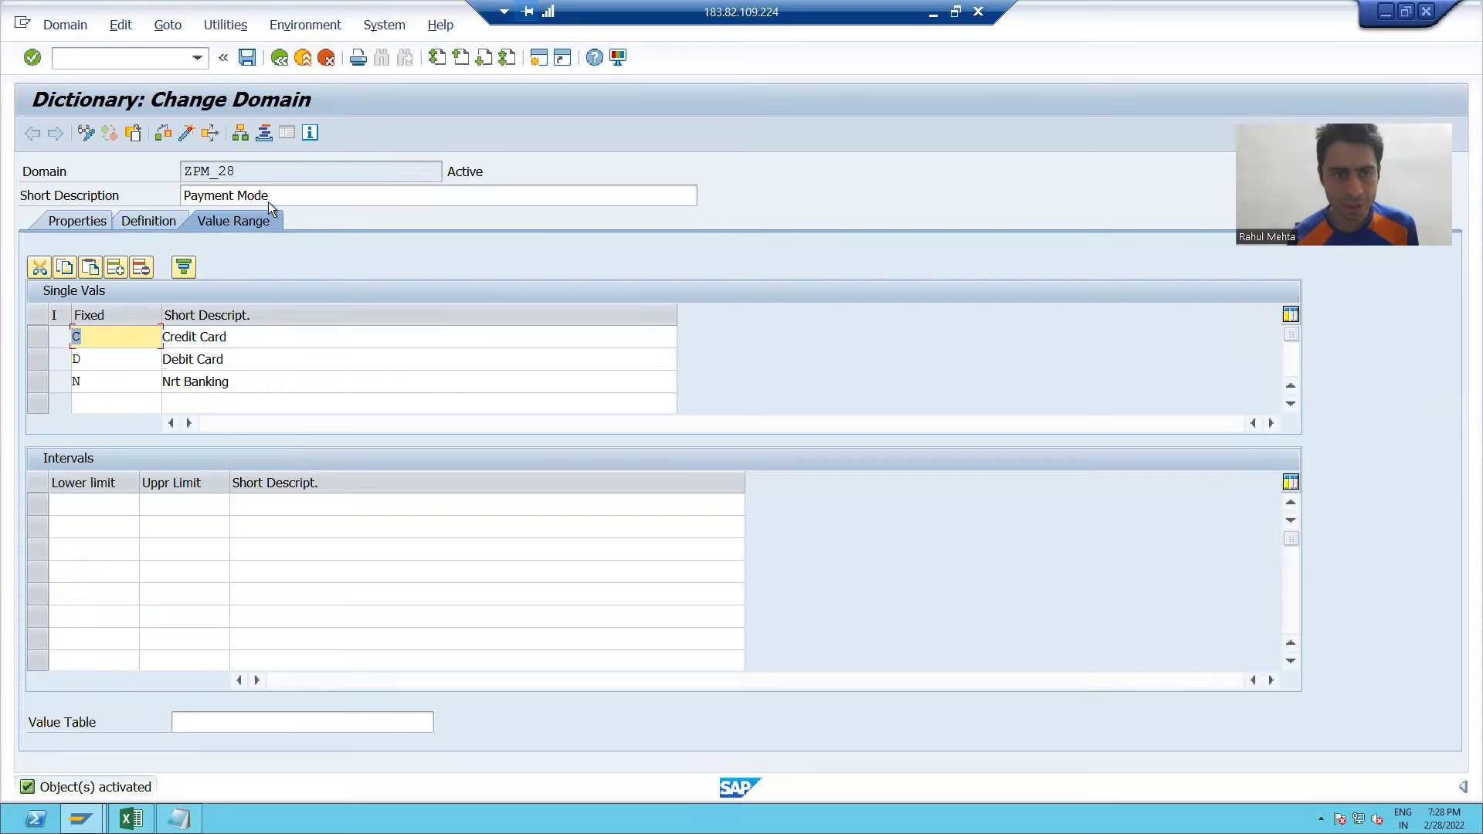
# Copy ZPM_28 into the Notepad domain list, then return to the Excel workbook.
pyautogui.moveTo(249, 171); pyautogui.dragTo(182, 171)
pyautogui.hotkey('ctrl', 'c')
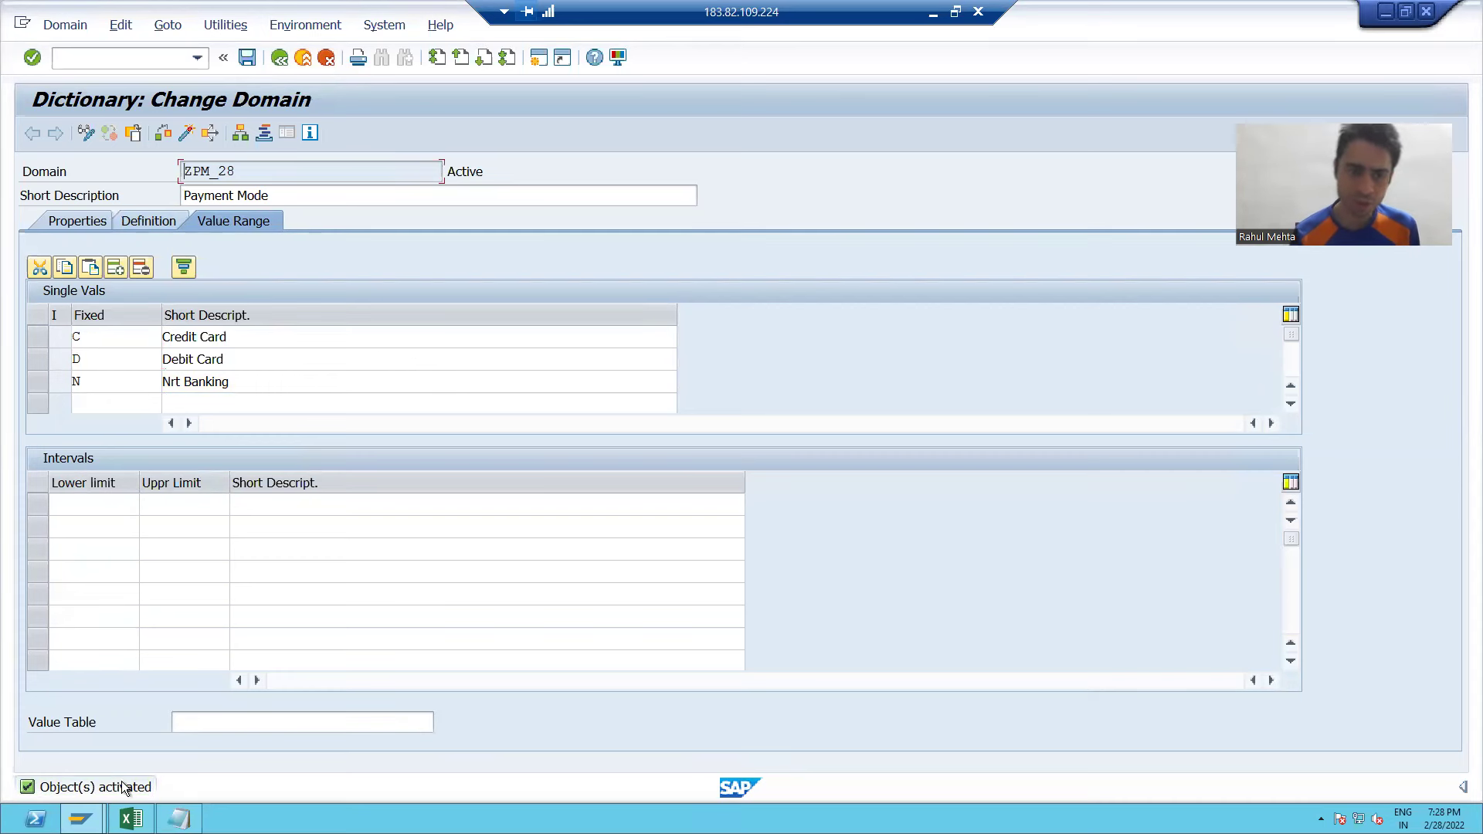
pyautogui.hotkey('alt', 'Tab')
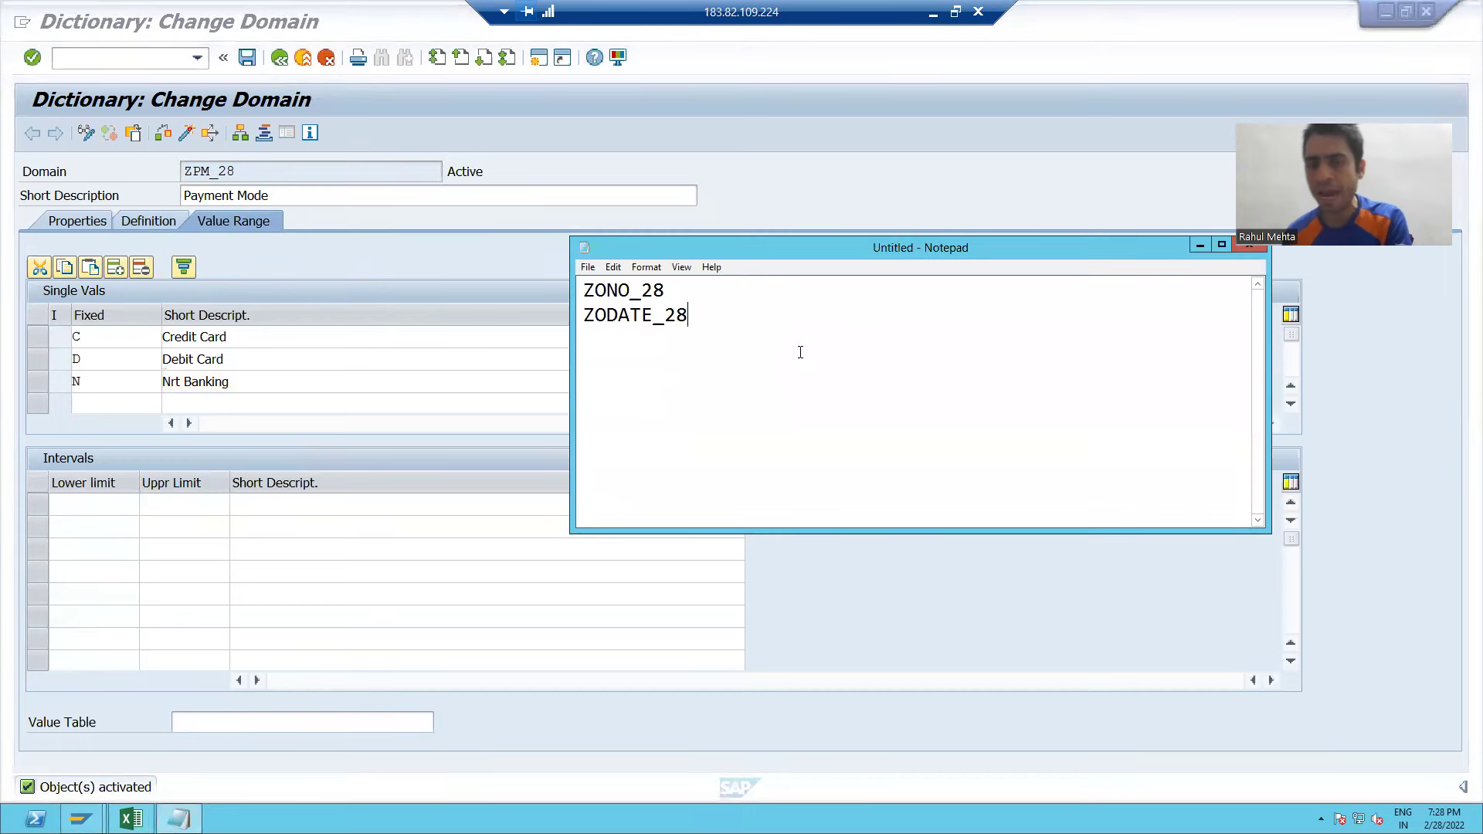
pyautogui.hotkey('ctrl', 'v')
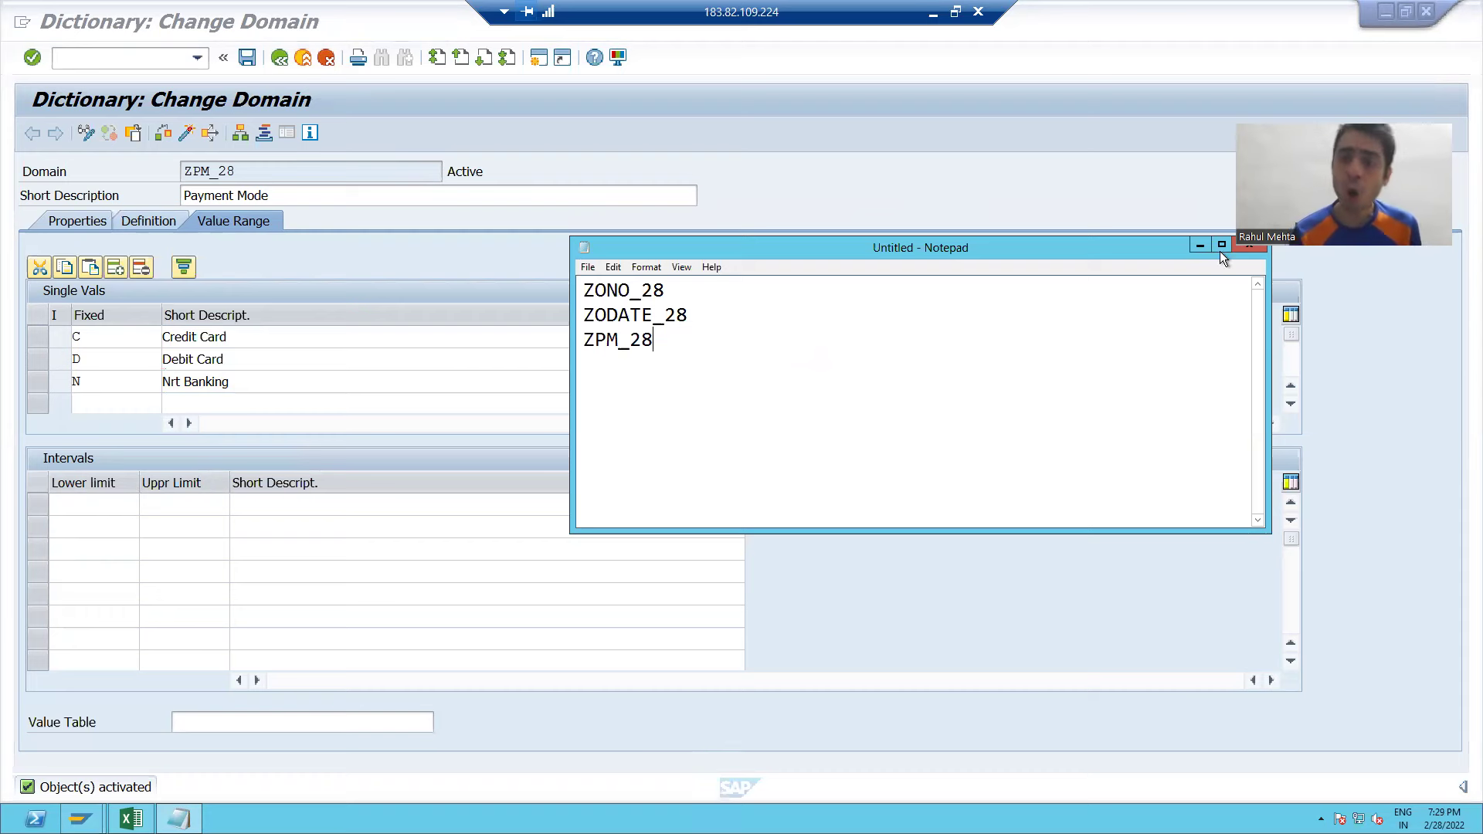
pyautogui.click(1199, 245)
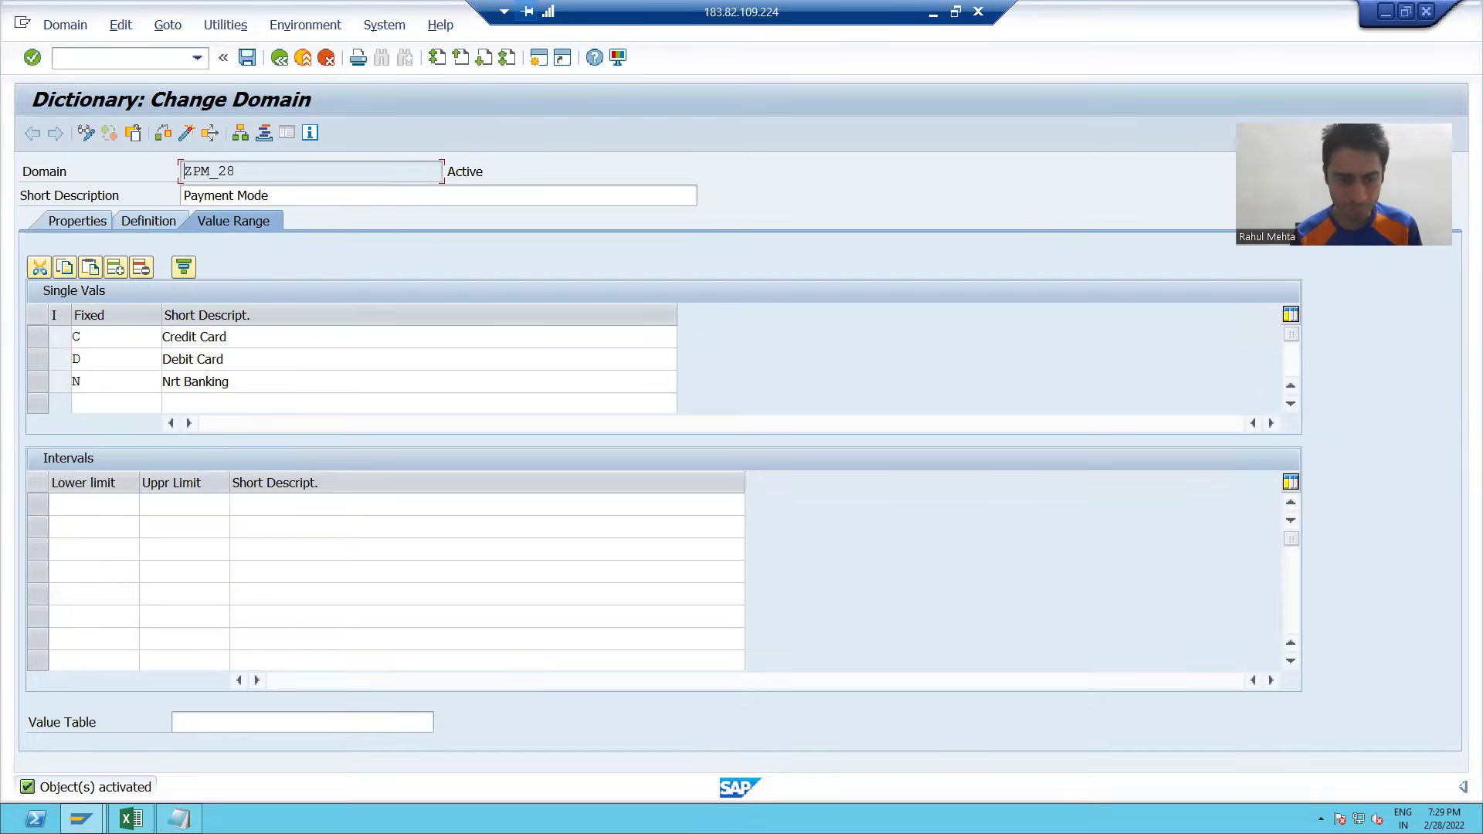
pyautogui.click(131, 819)
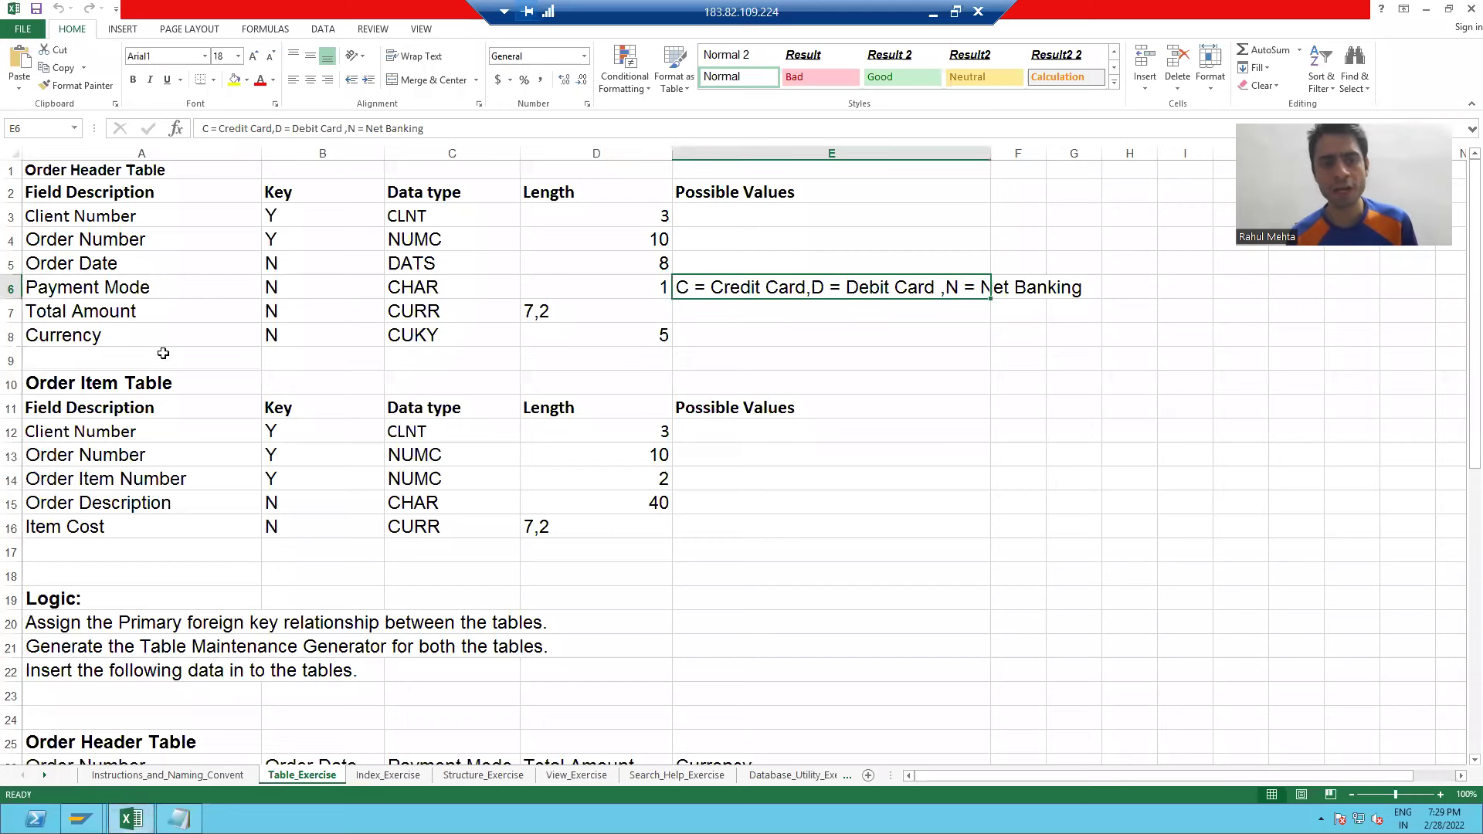
pyautogui.click(160, 311)
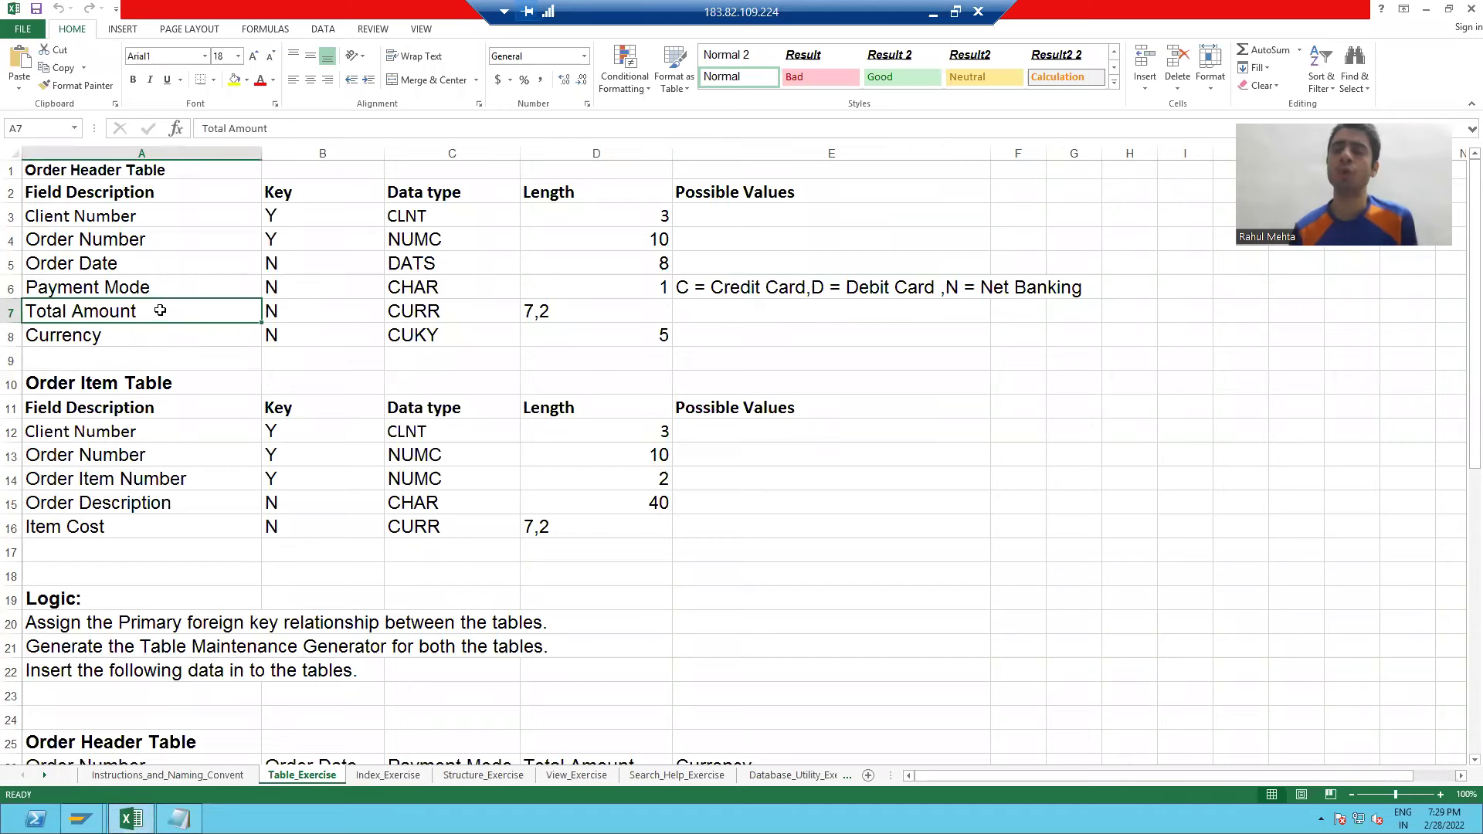
pyautogui.press('Right')
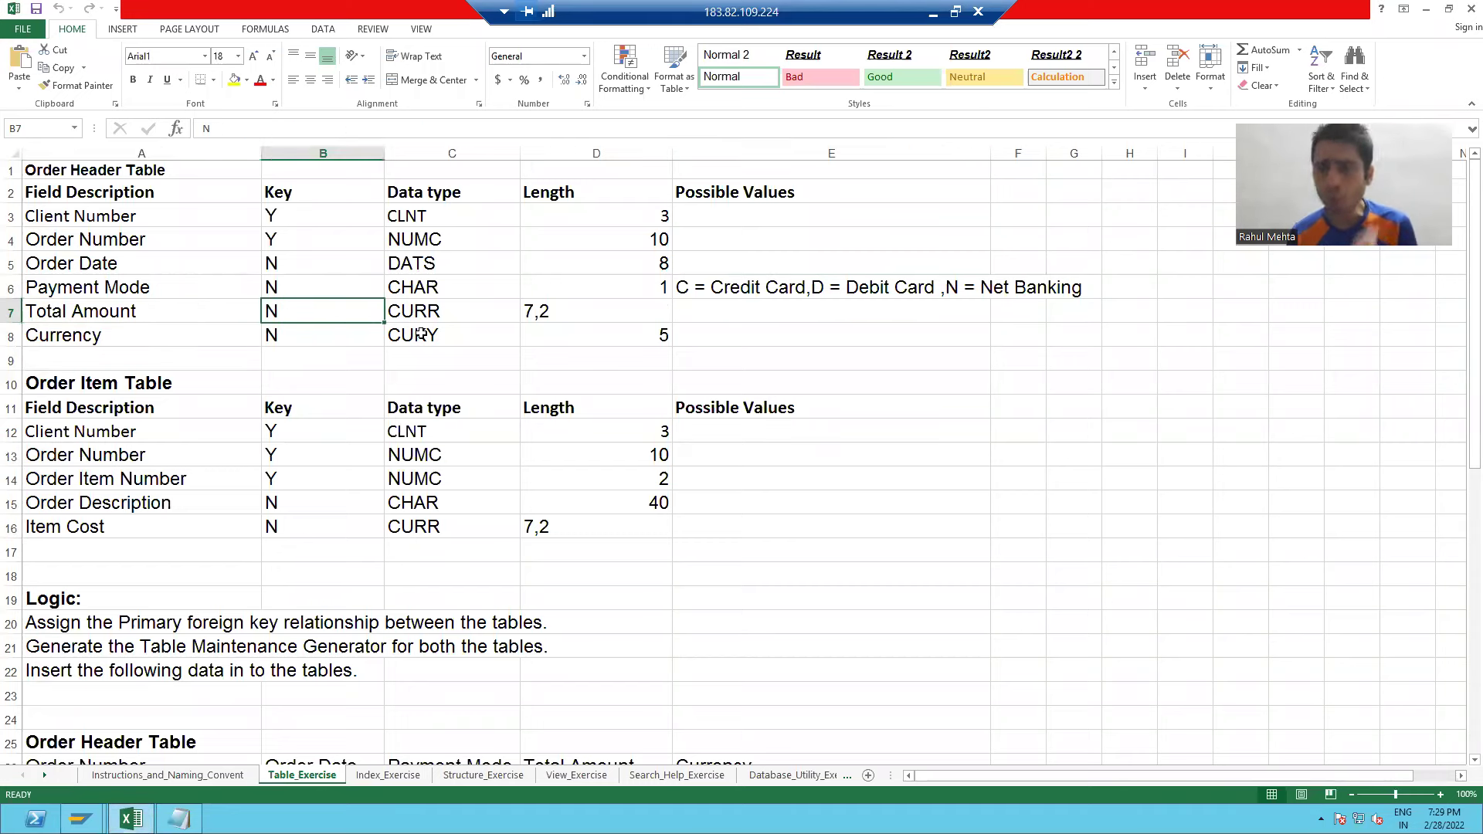
pyautogui.click(161, 314)
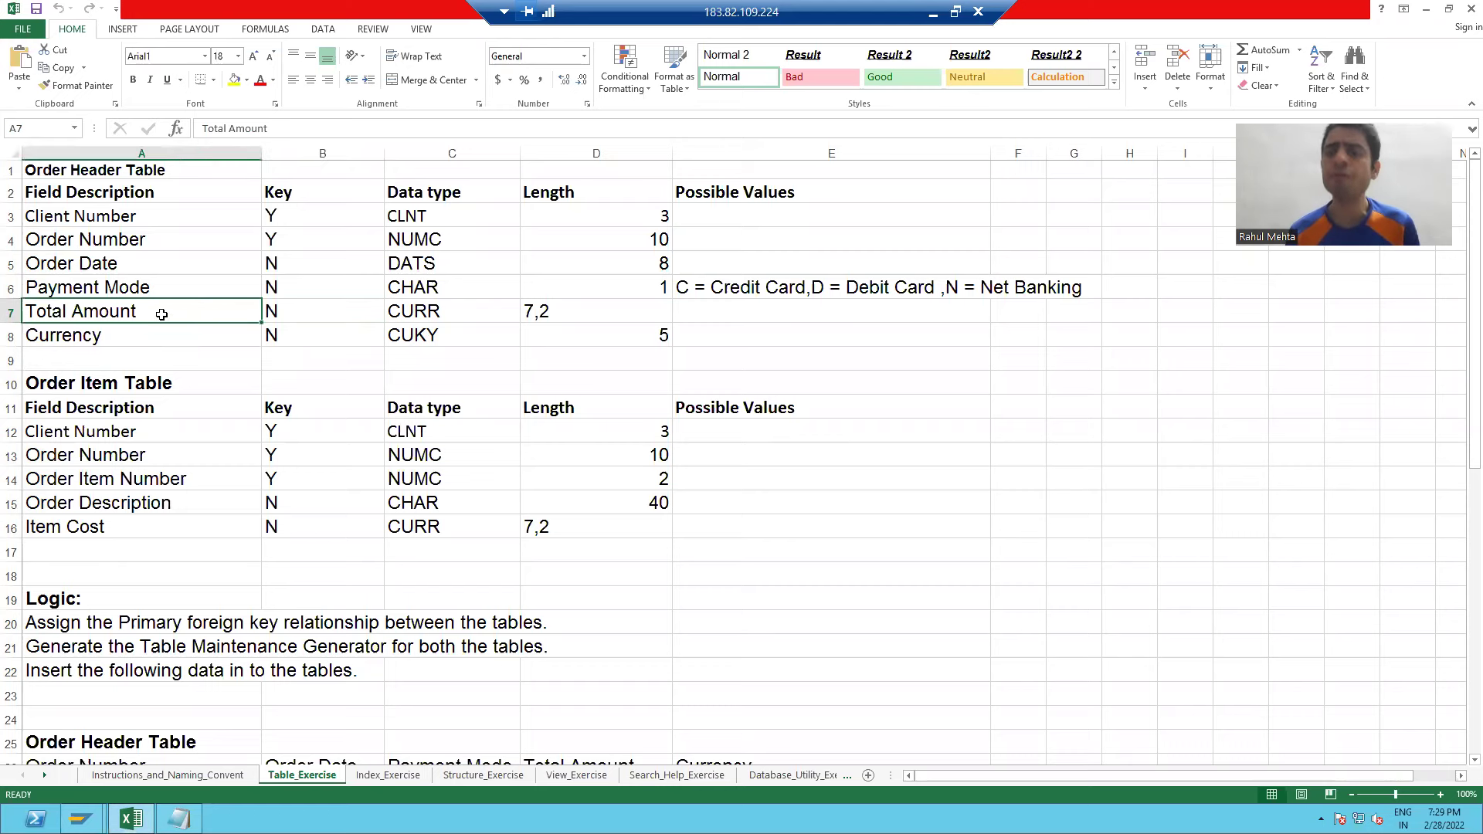
pyautogui.click(582, 309)
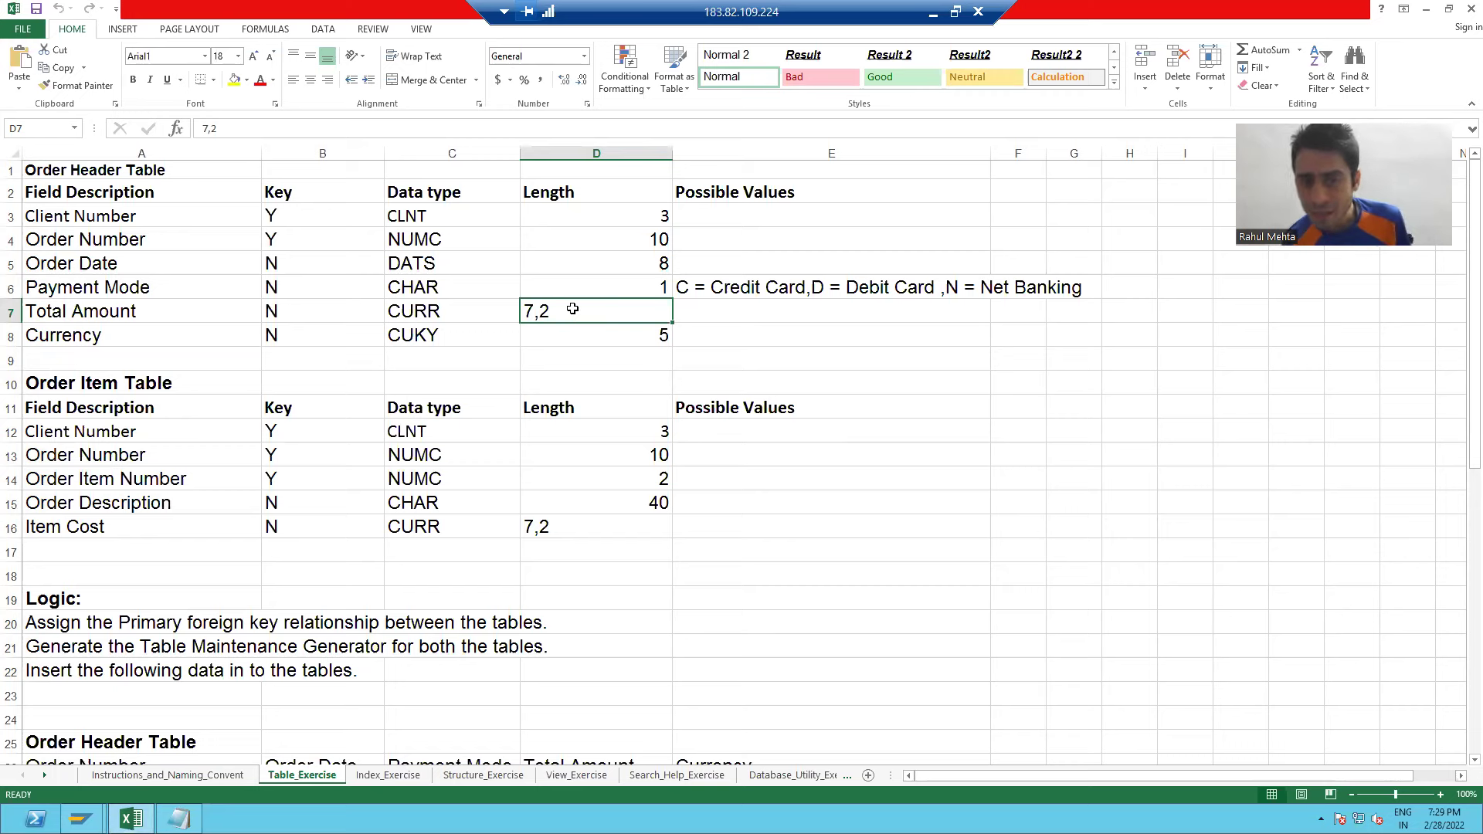
pyautogui.doubleClick(544, 311)
pyautogui.doubleClick(549, 311)
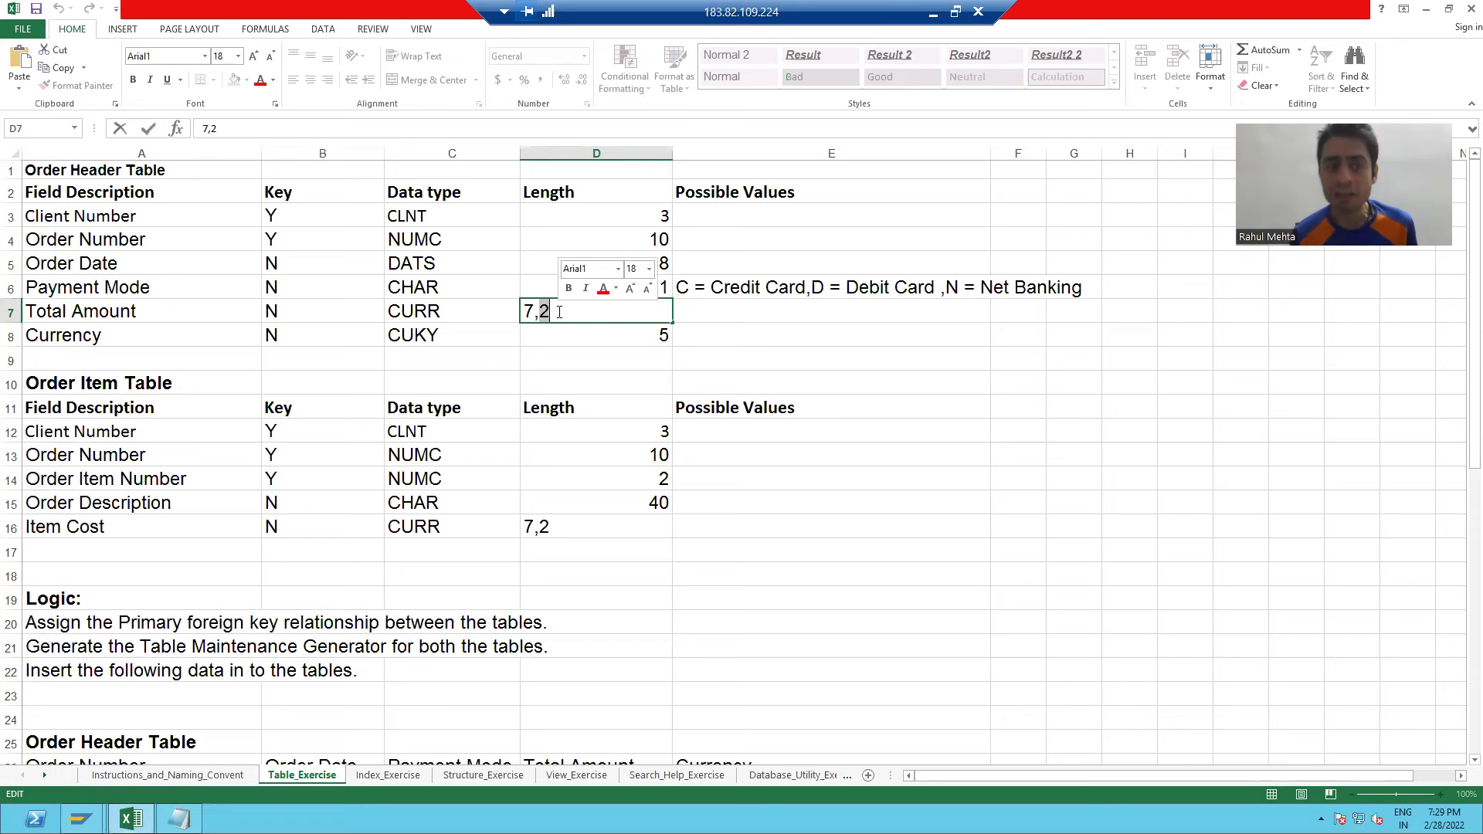
pyautogui.click(161, 310)
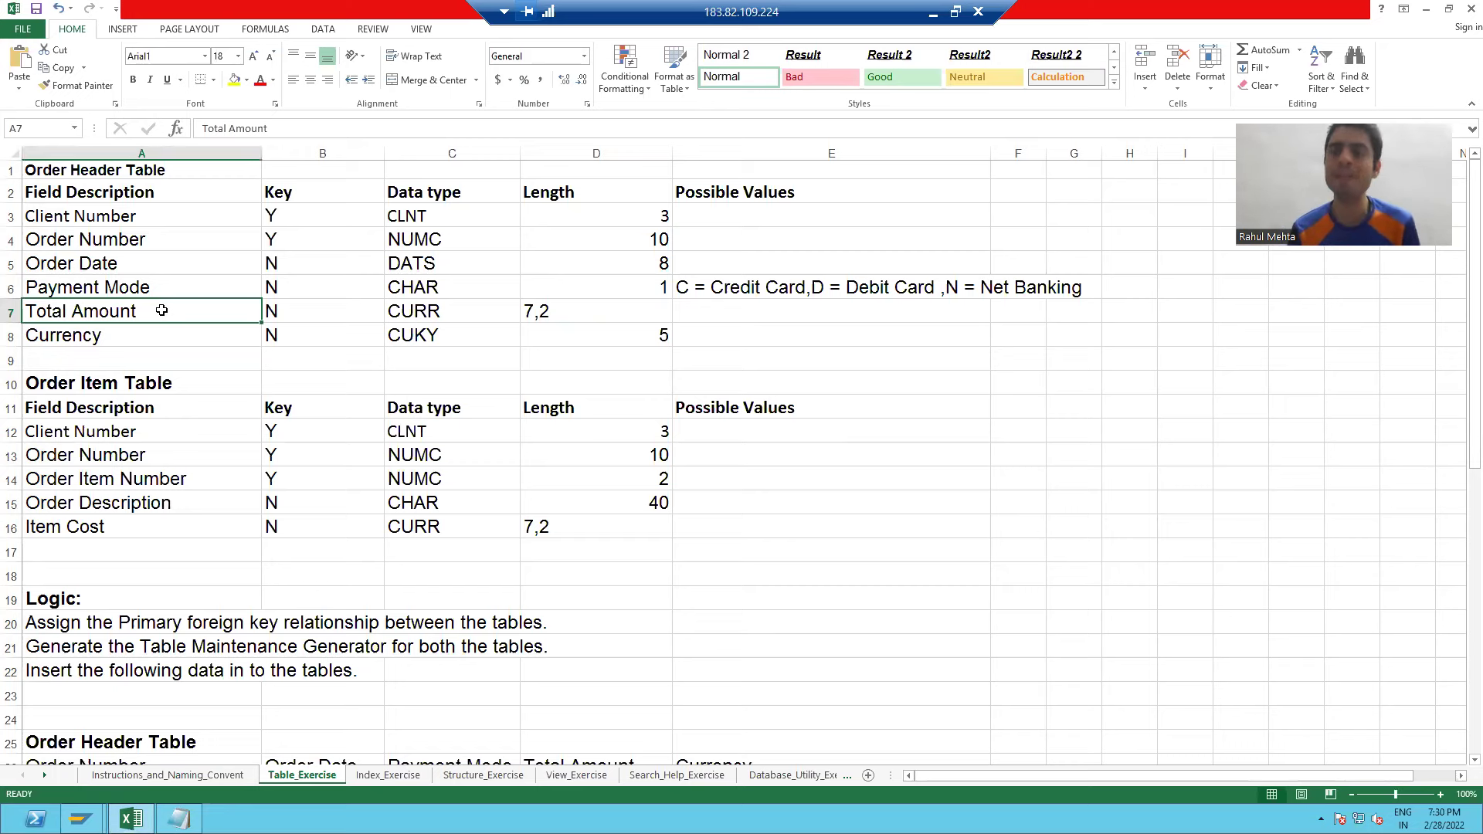
pyautogui.click(551, 312)
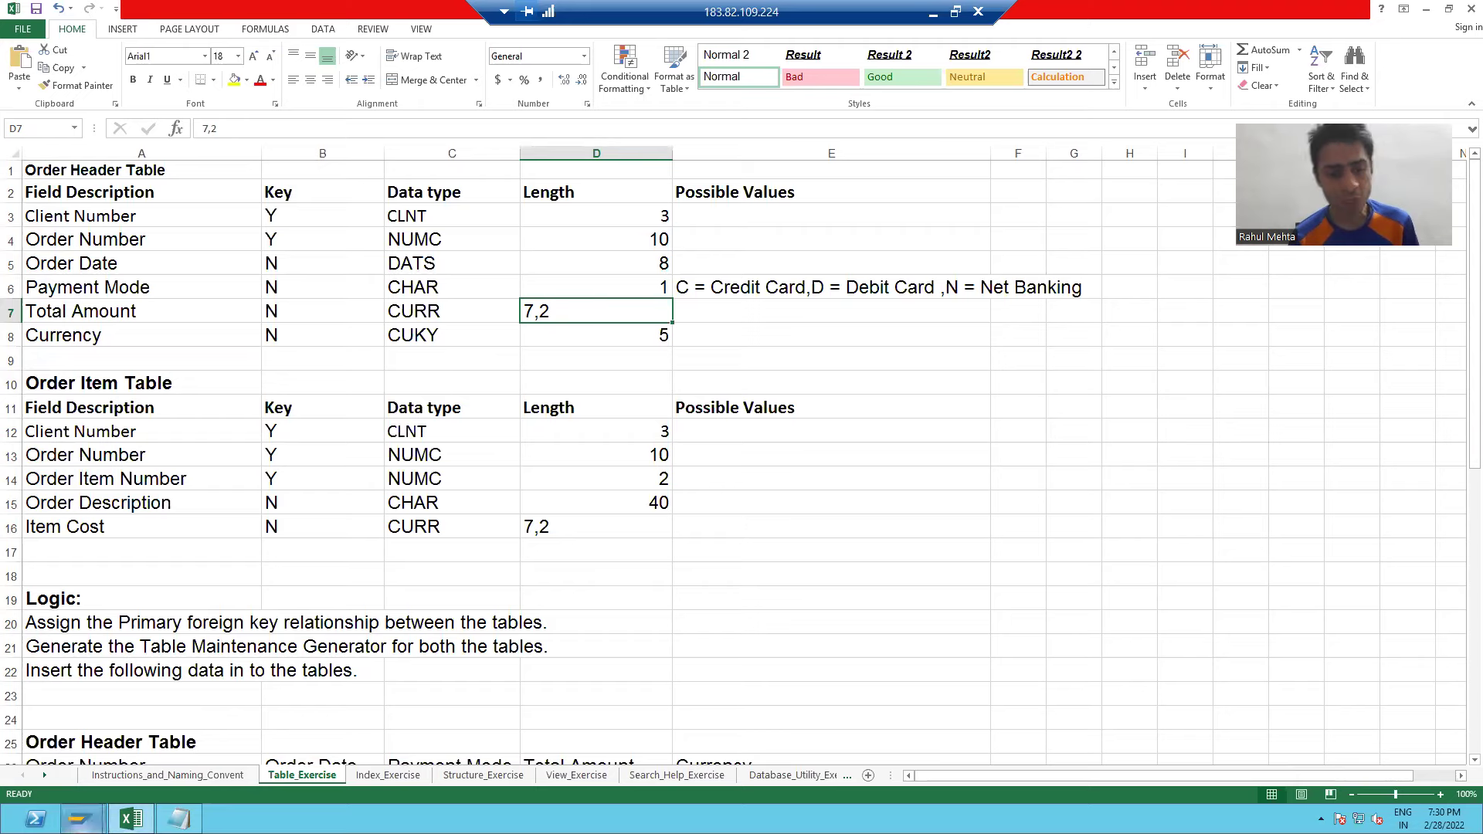
# Create a new domain ZTC_28 with short description 'Total Amount'.
pyautogui.moveTo(80, 819)
pyautogui.click(210, 752)
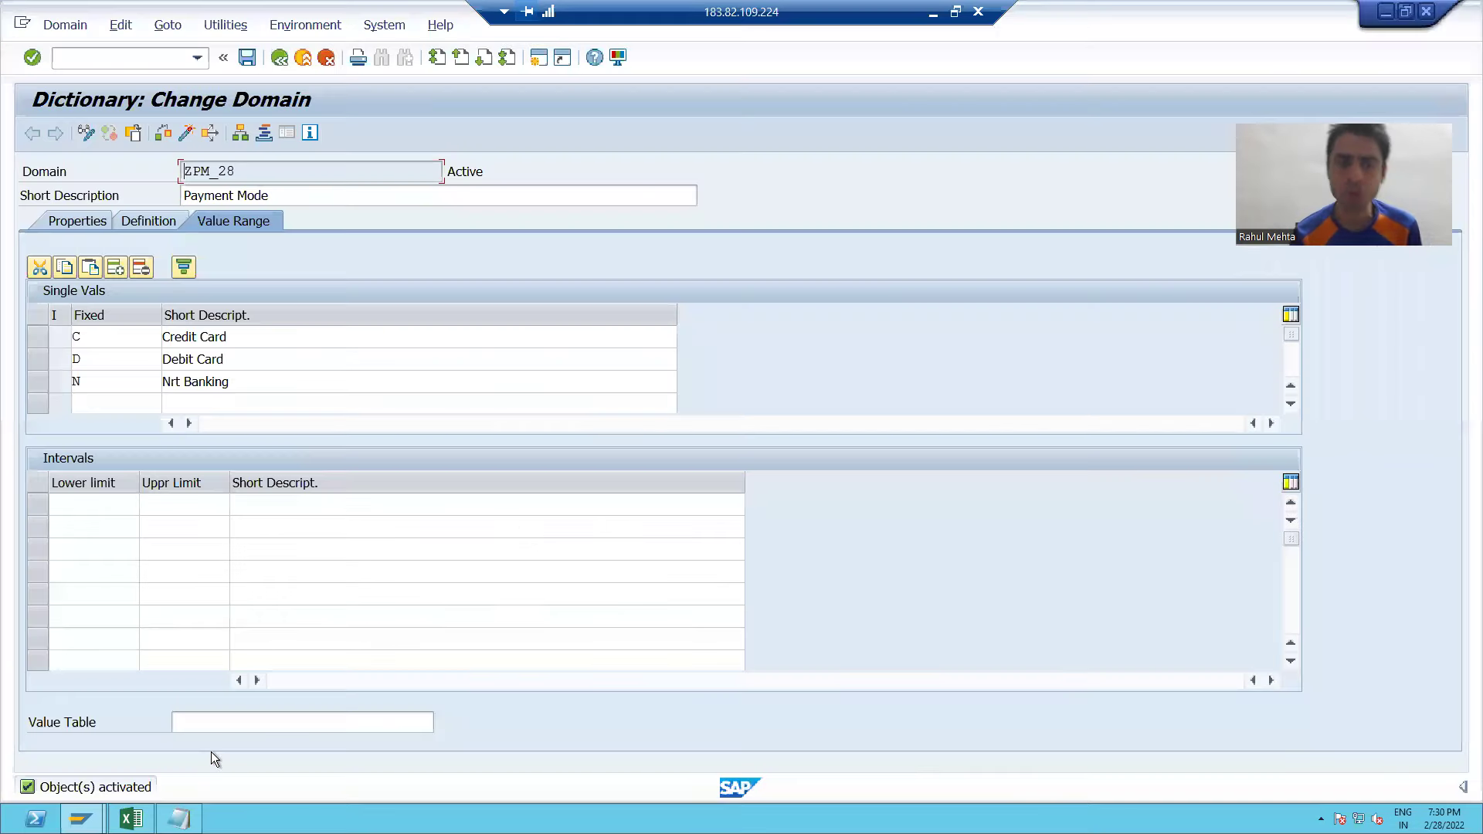
pyautogui.click(280, 58)
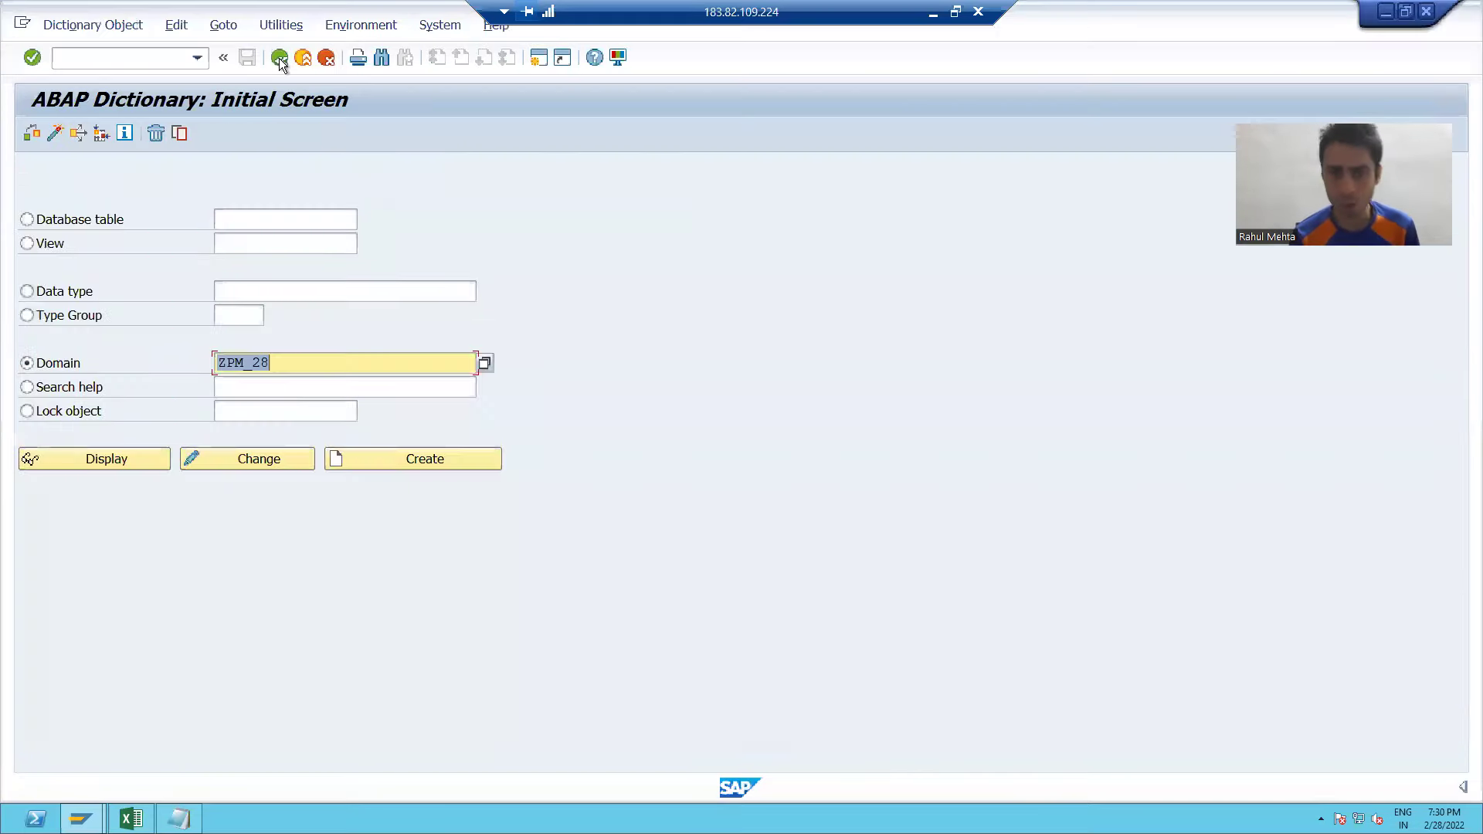
pyautogui.click(243, 367)
pyautogui.press('BackSpace')
pyautogui.press('BackSpace')
pyautogui.write('TC')
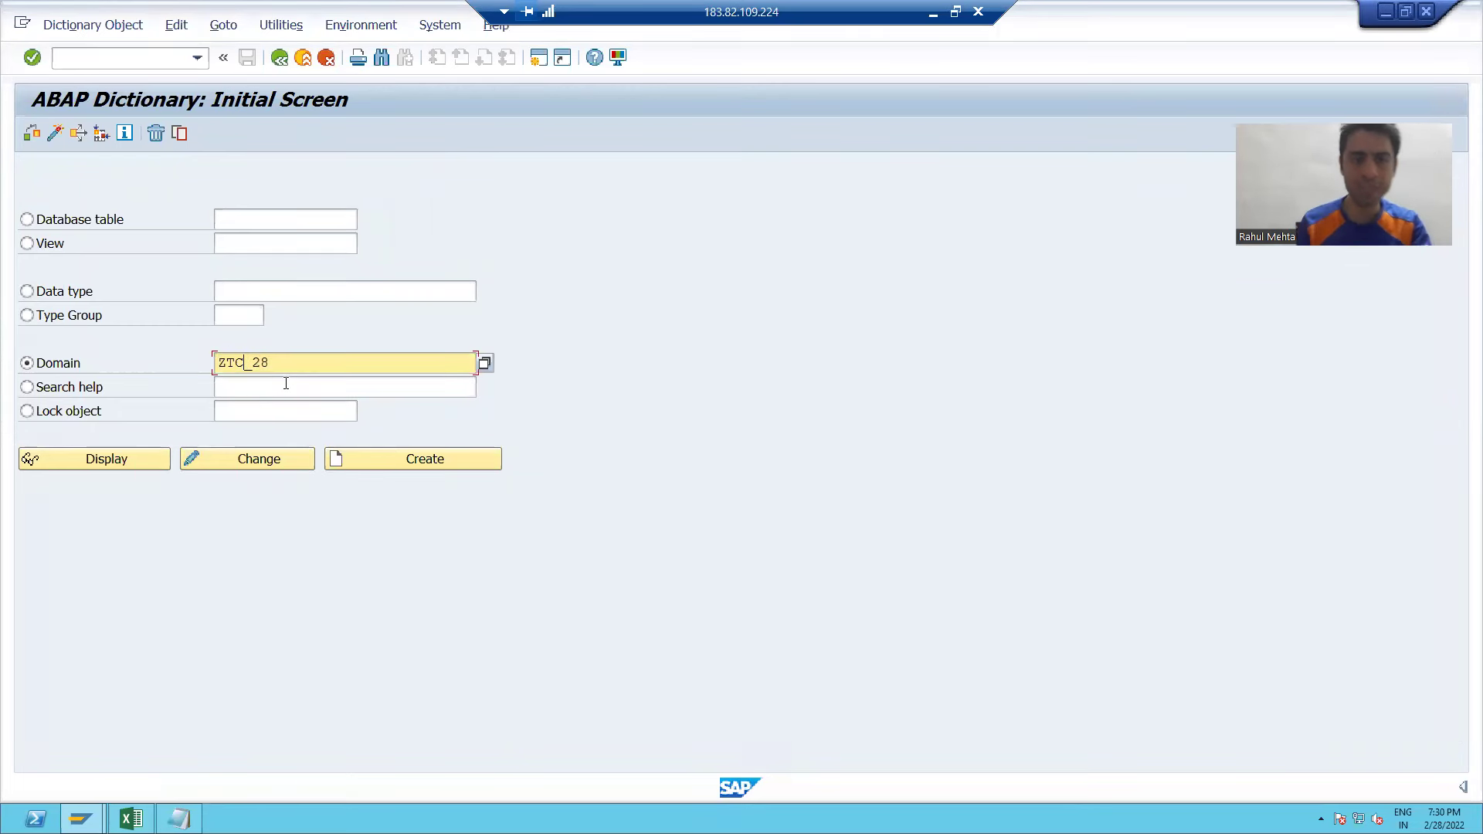
pyautogui.click(386, 460)
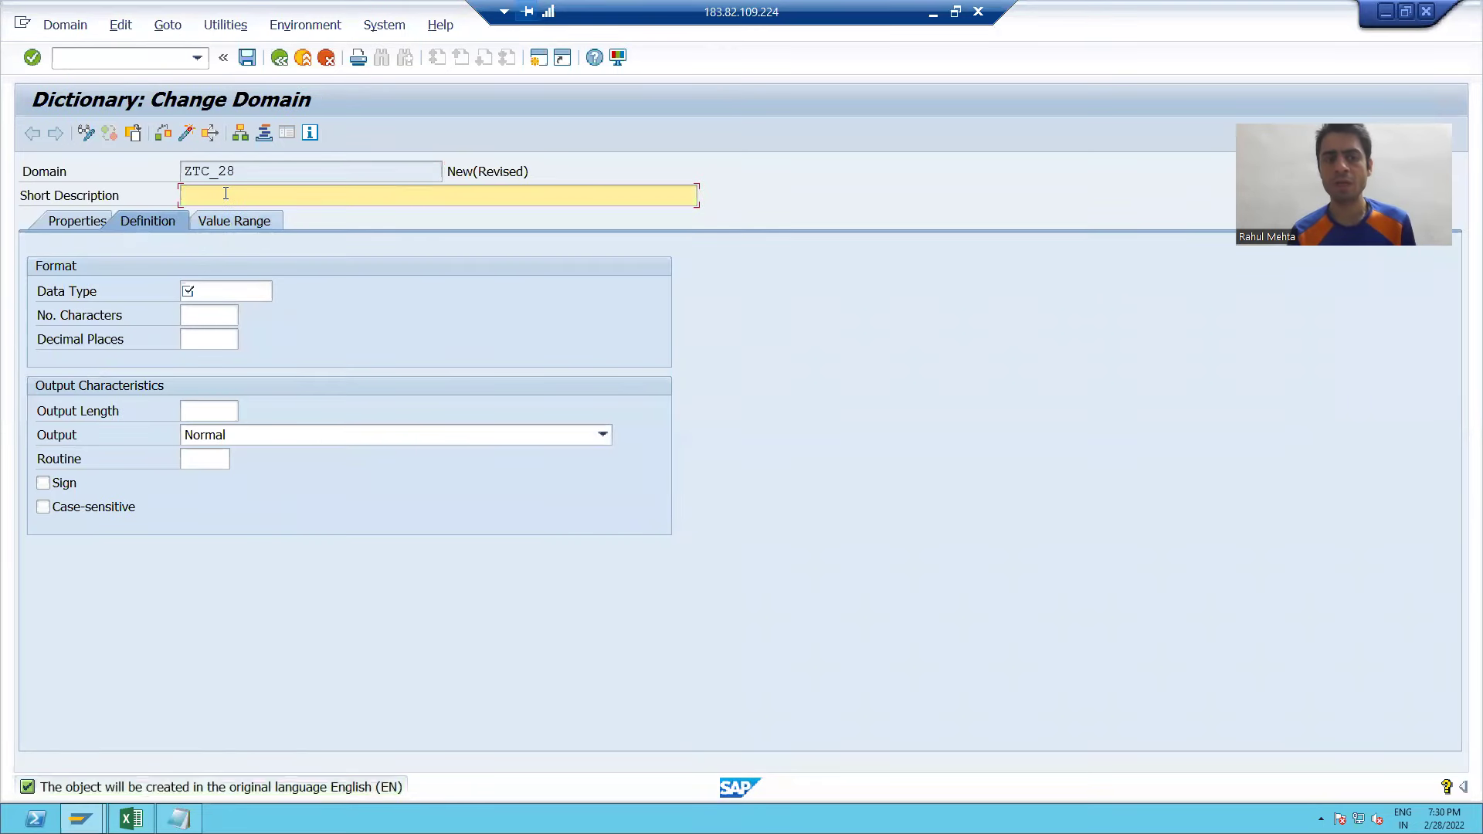
pyautogui.write('T')
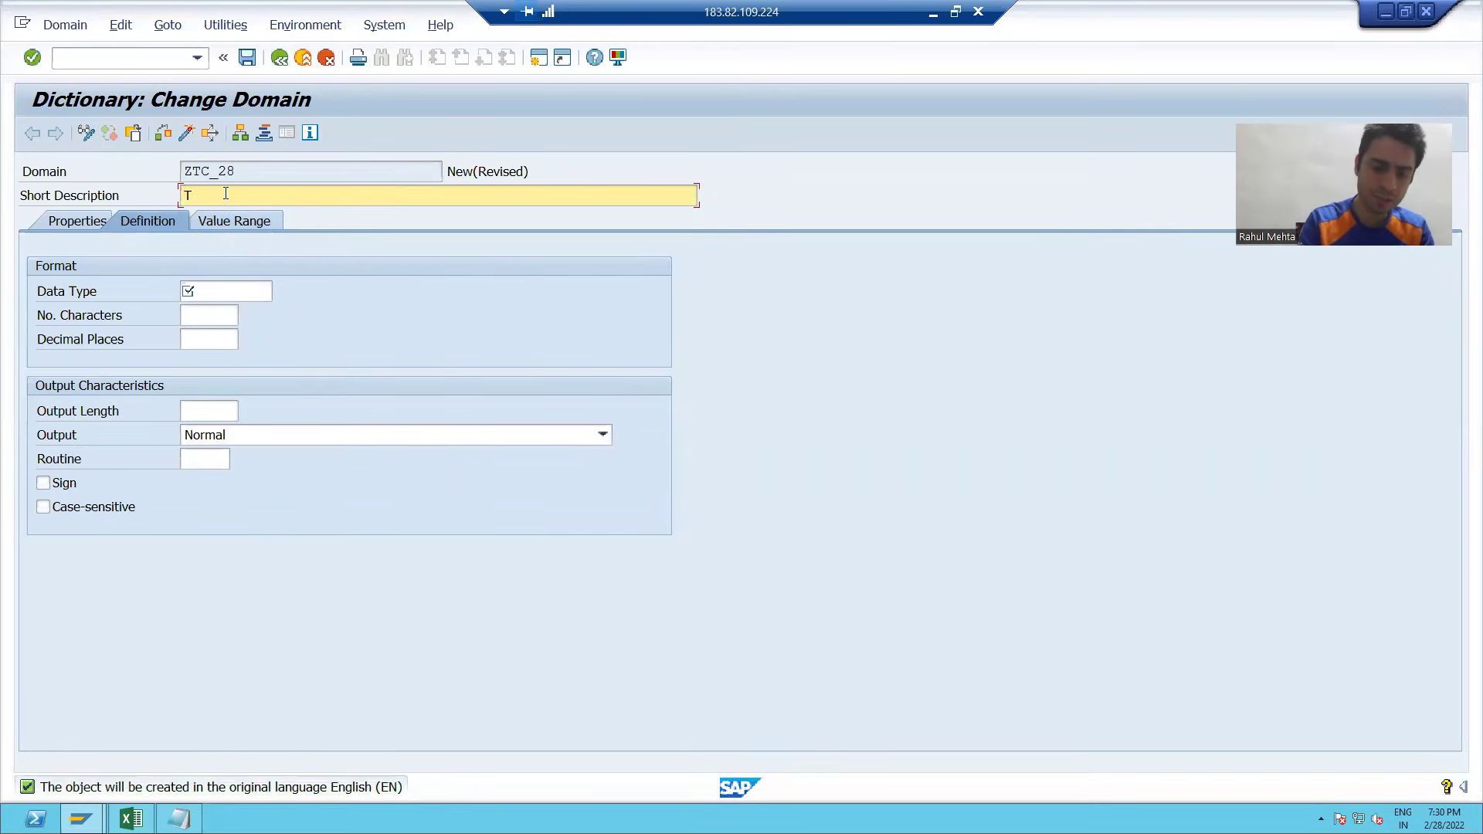
pyautogui.write('otal Amount')
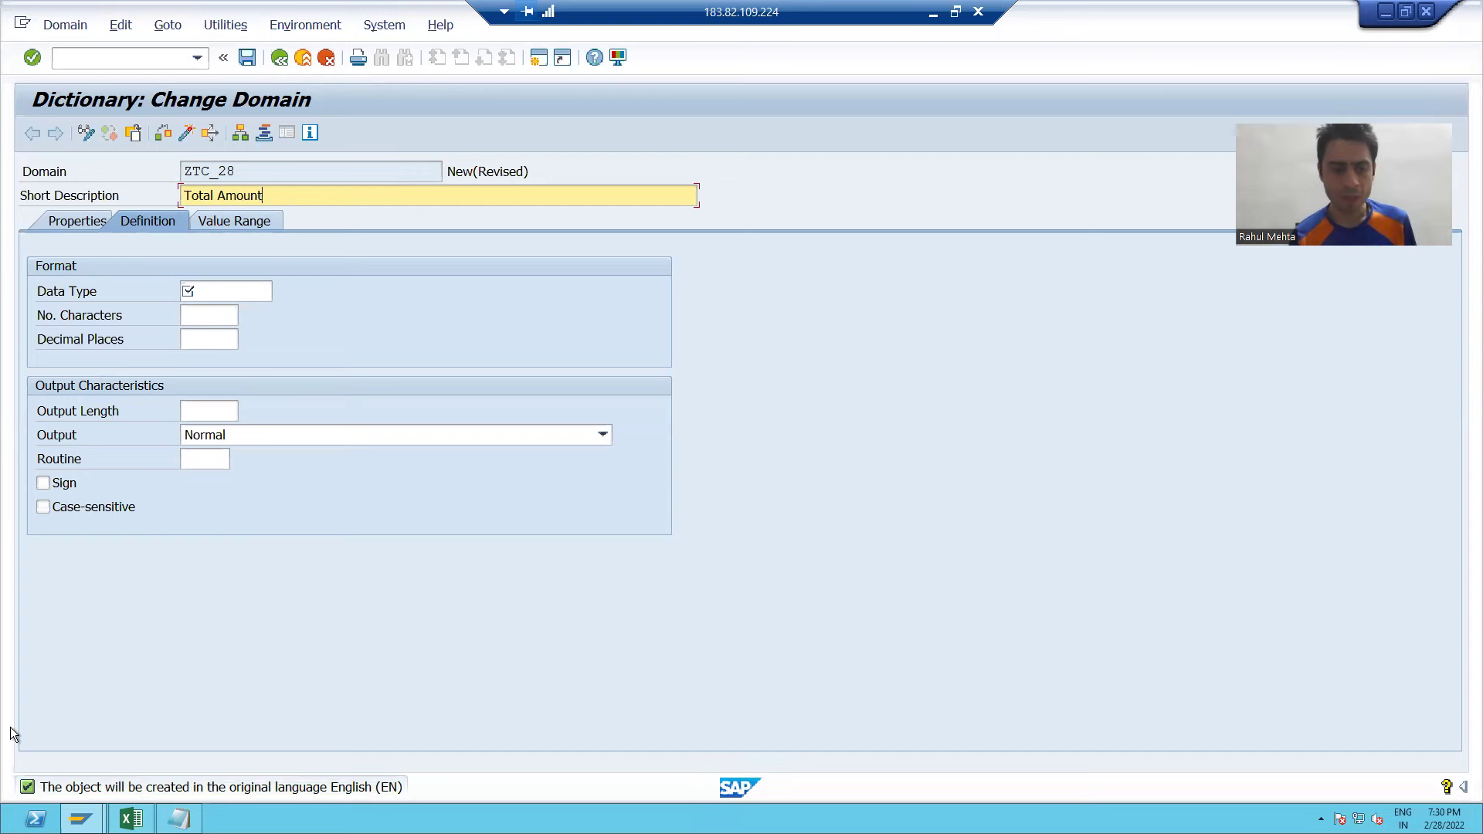
# Give ZTC_28 data type CURR with 7 characters and 2 decimal places.
pyautogui.click(131, 819)
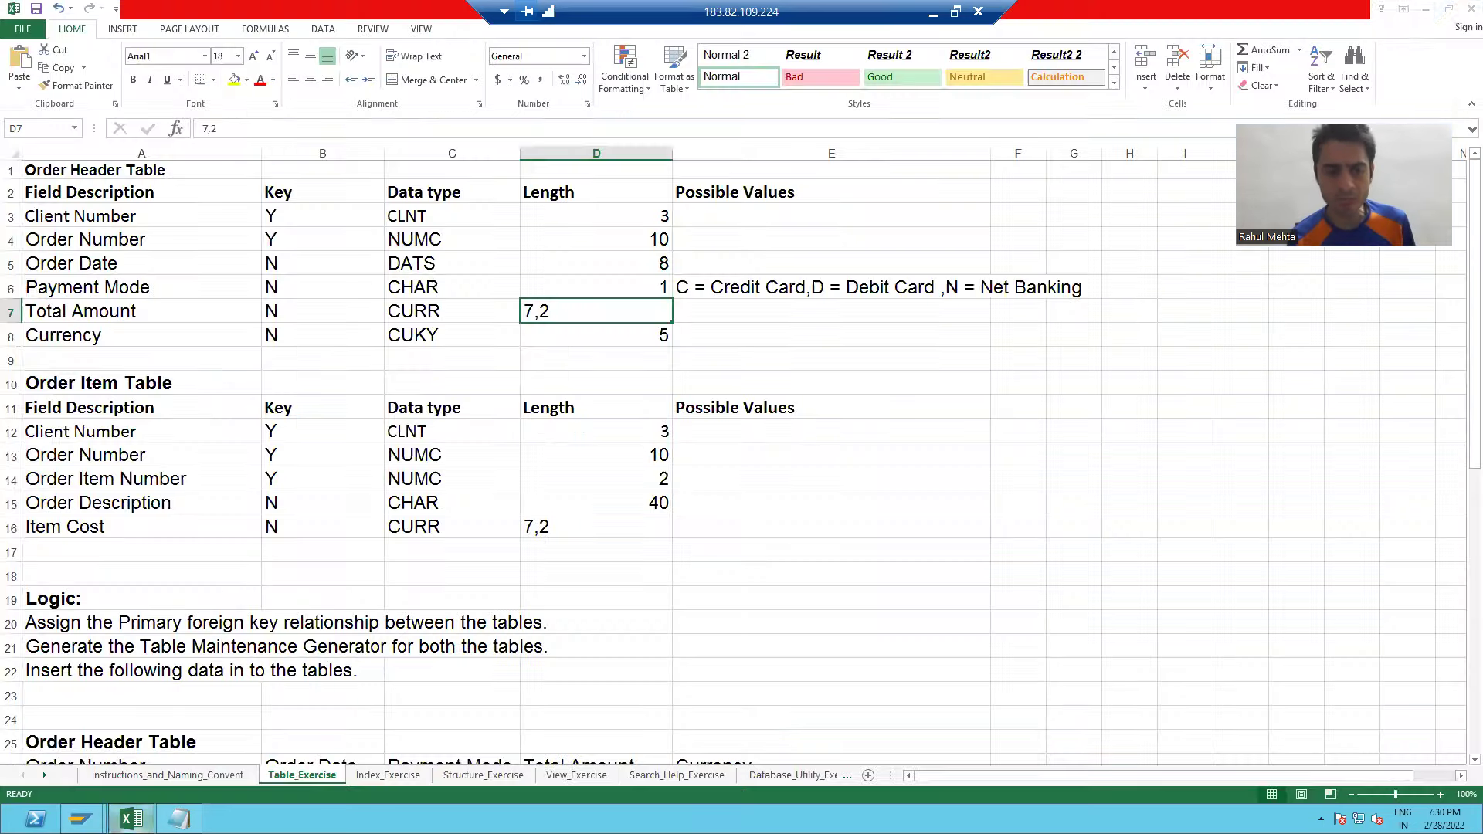
pyautogui.click(448, 309)
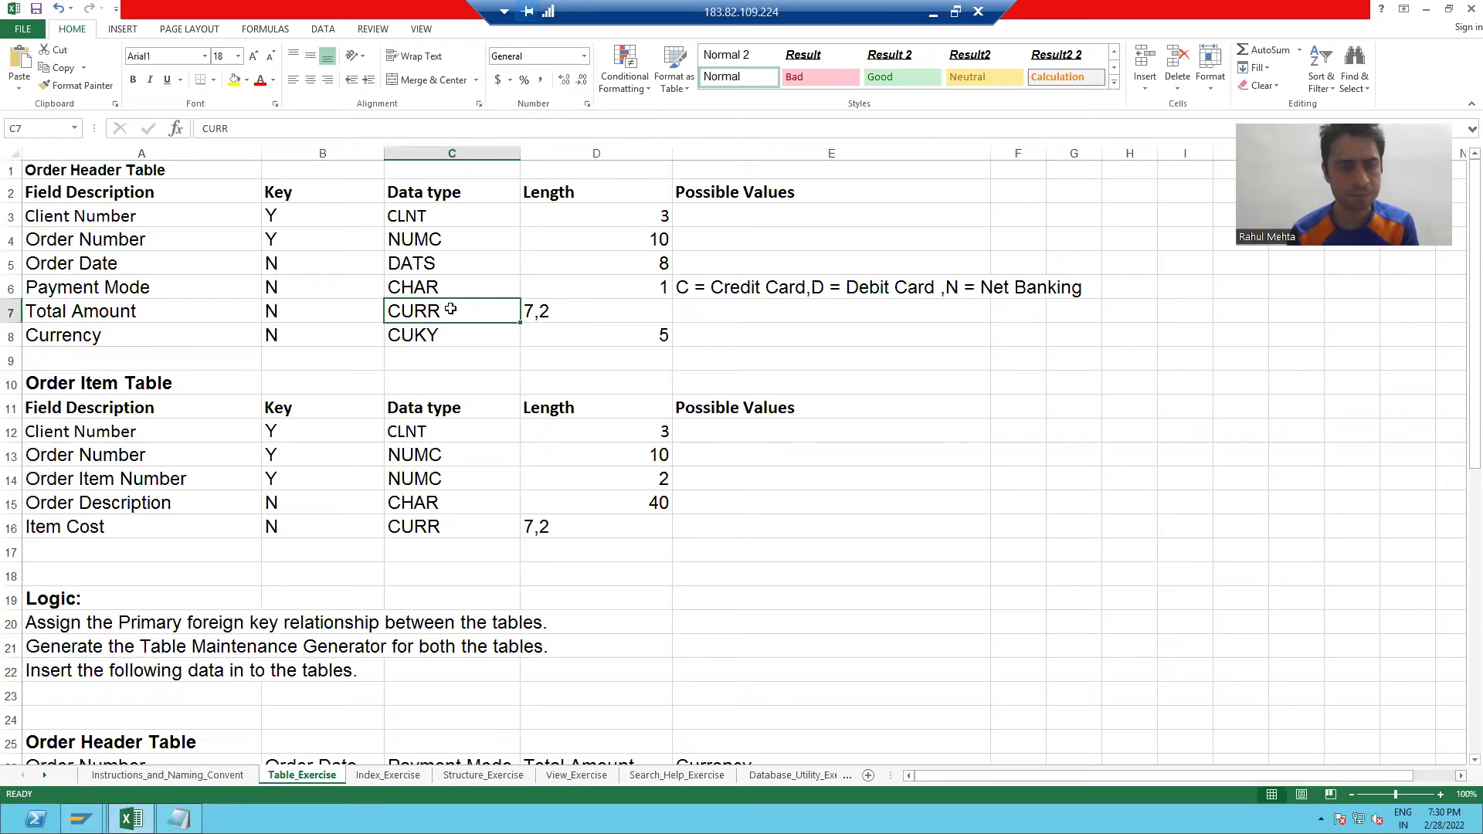
pyautogui.hotkey('alt', 'Tab')
pyautogui.click(252, 292)
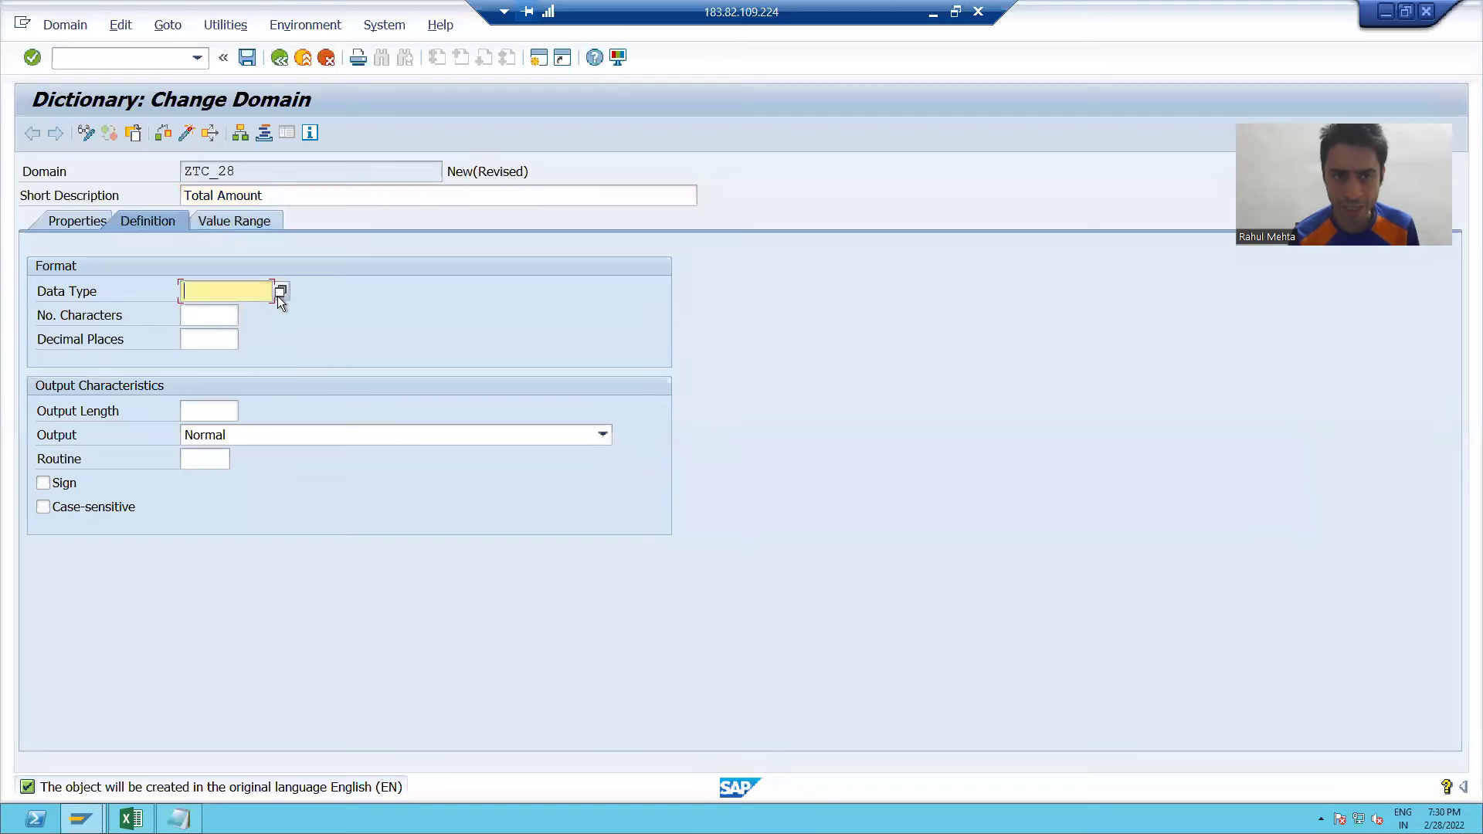
pyautogui.click(281, 292)
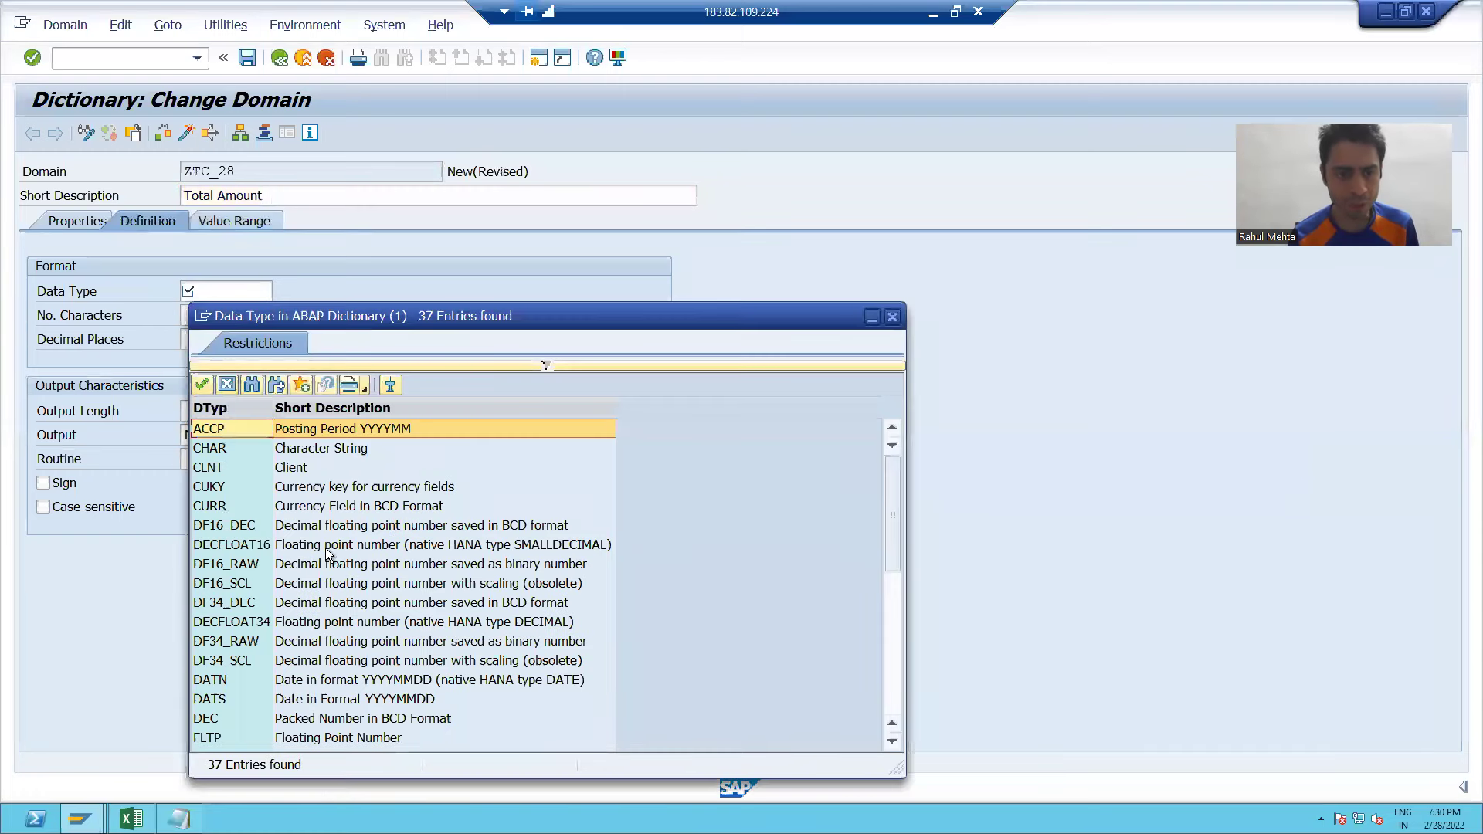
pyautogui.doubleClick(239, 504)
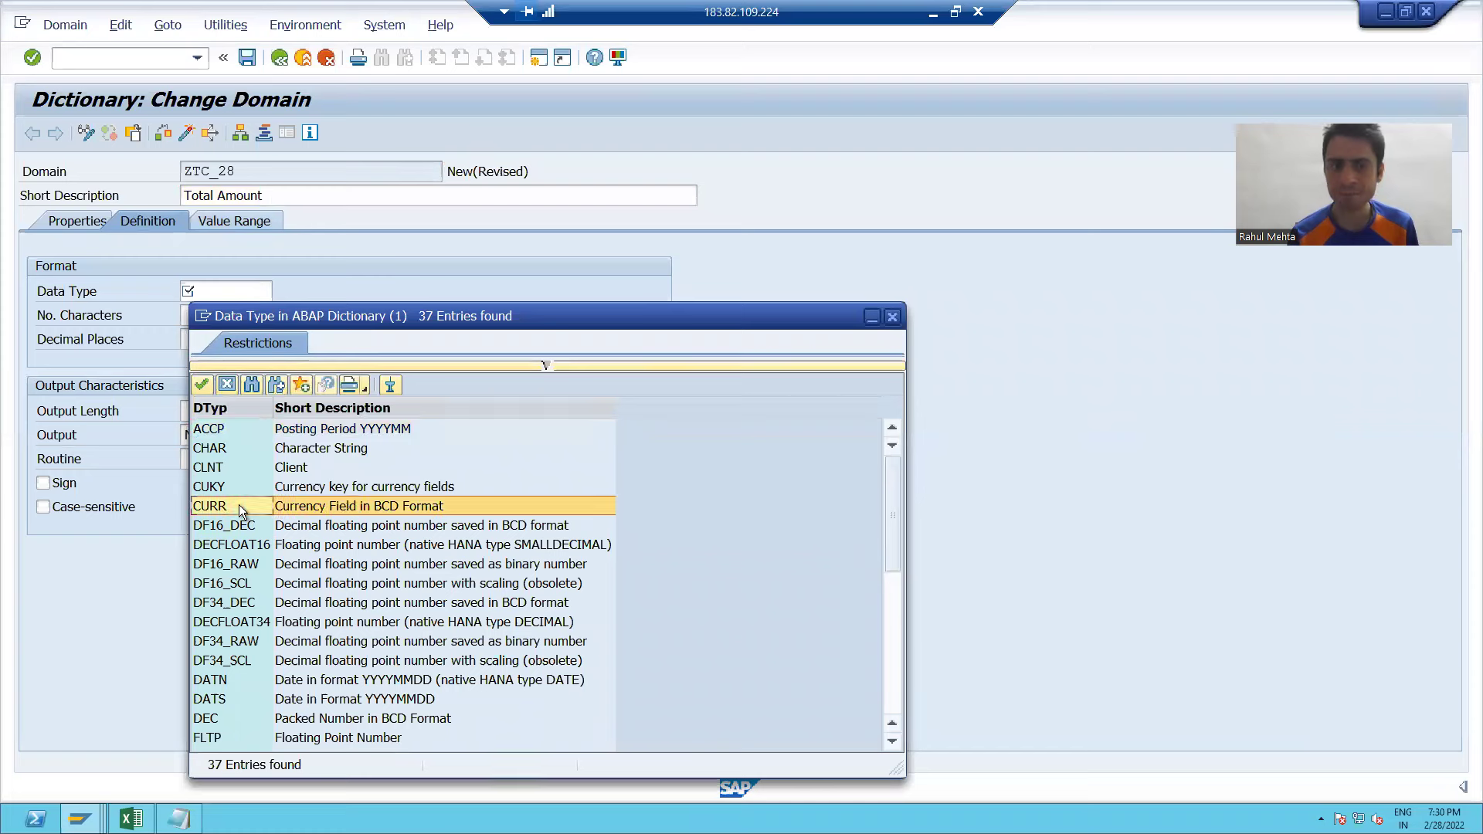
pyautogui.click(198, 315)
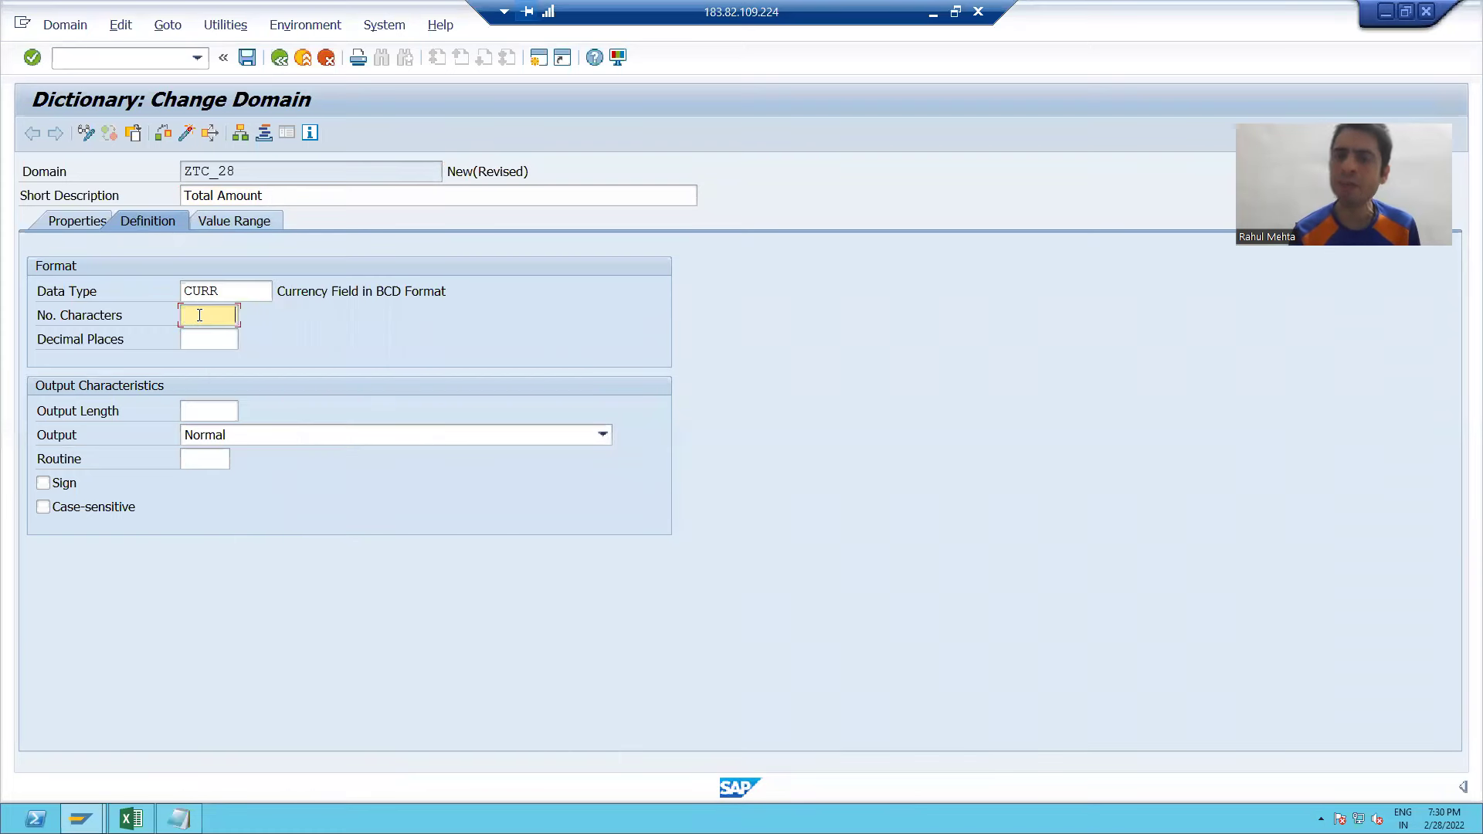
pyautogui.write('7')
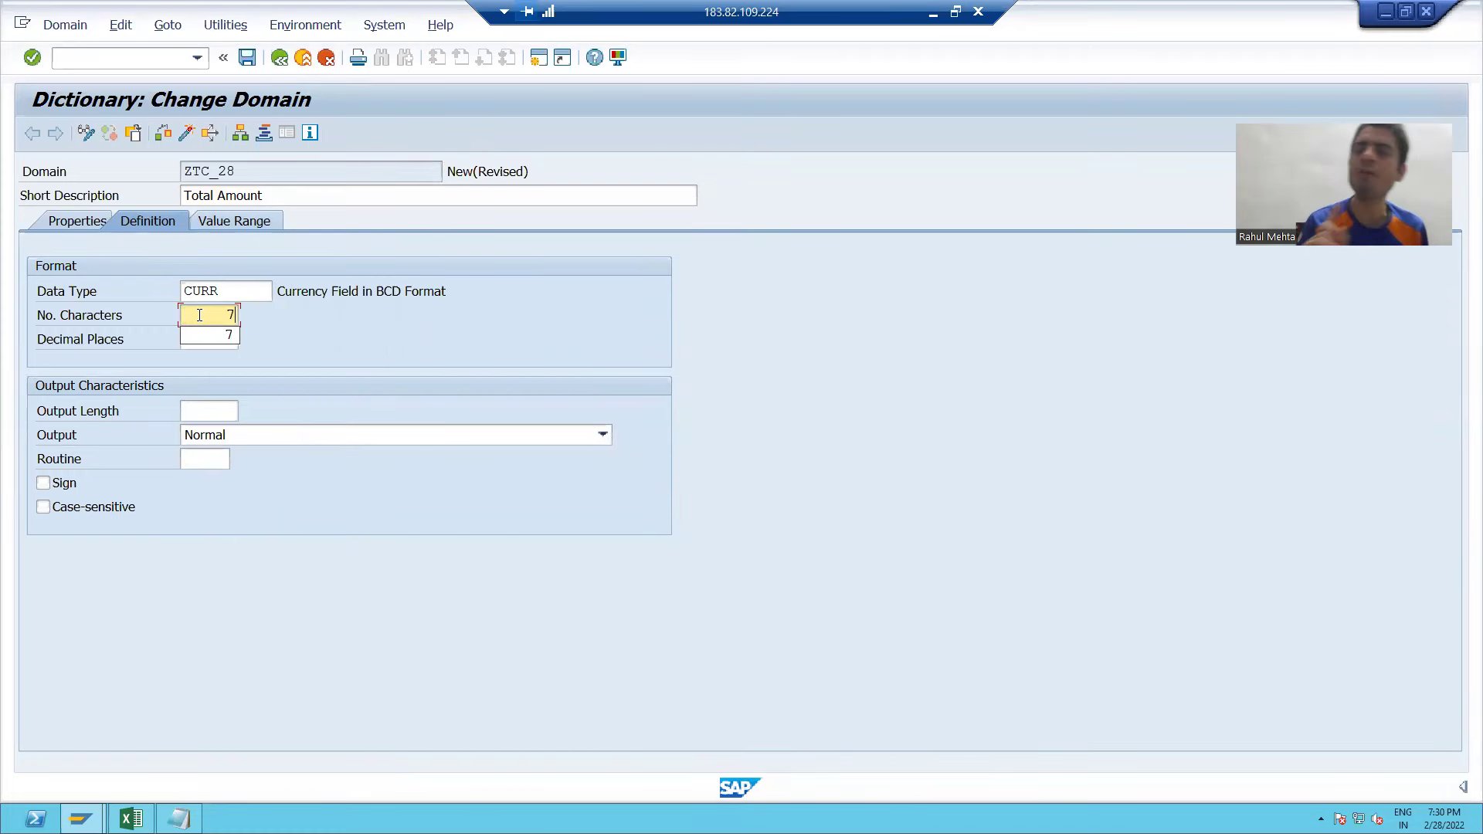
pyautogui.click(217, 337)
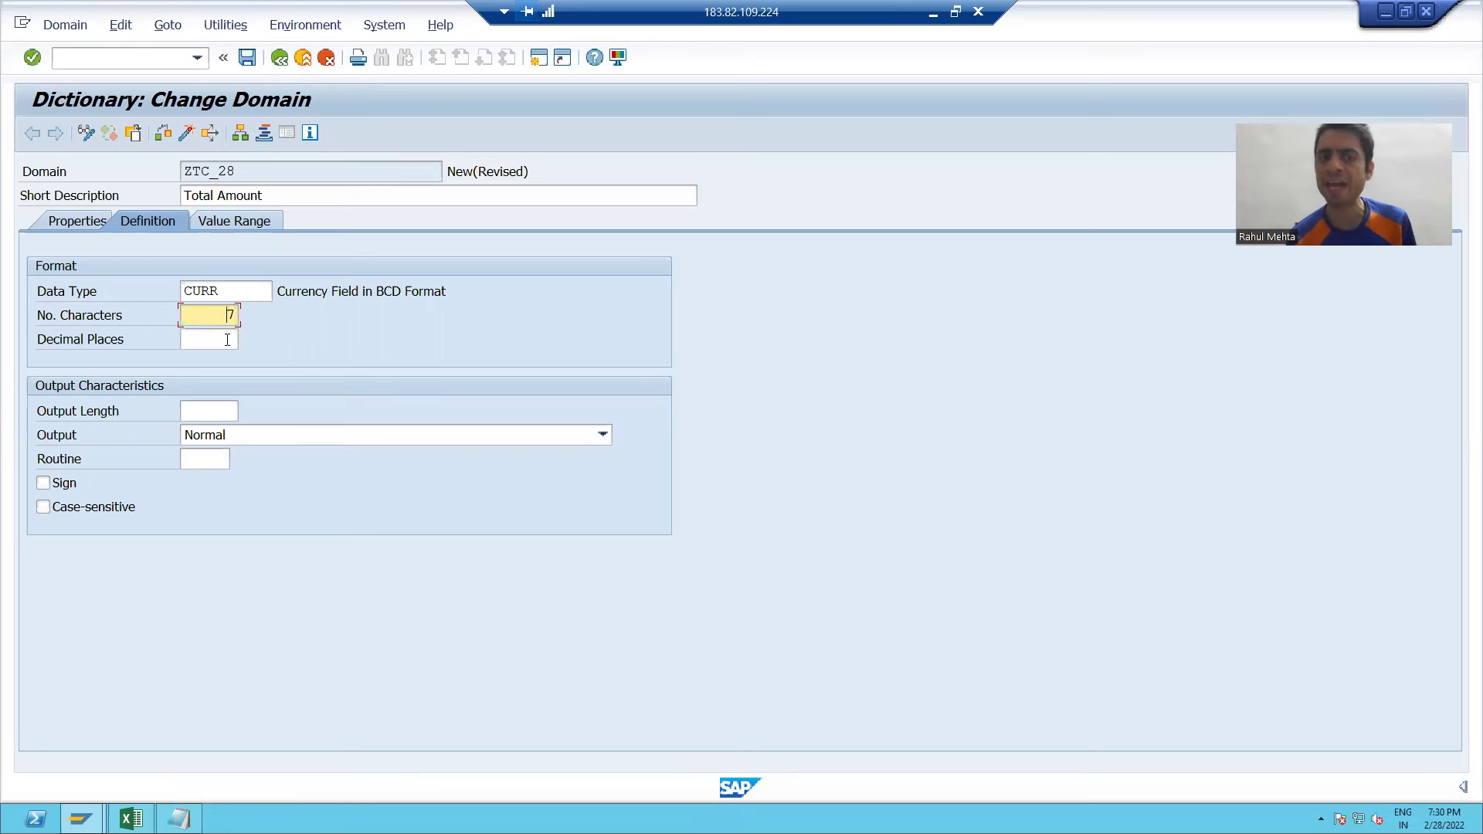
pyautogui.click(213, 339)
pyautogui.write('2')
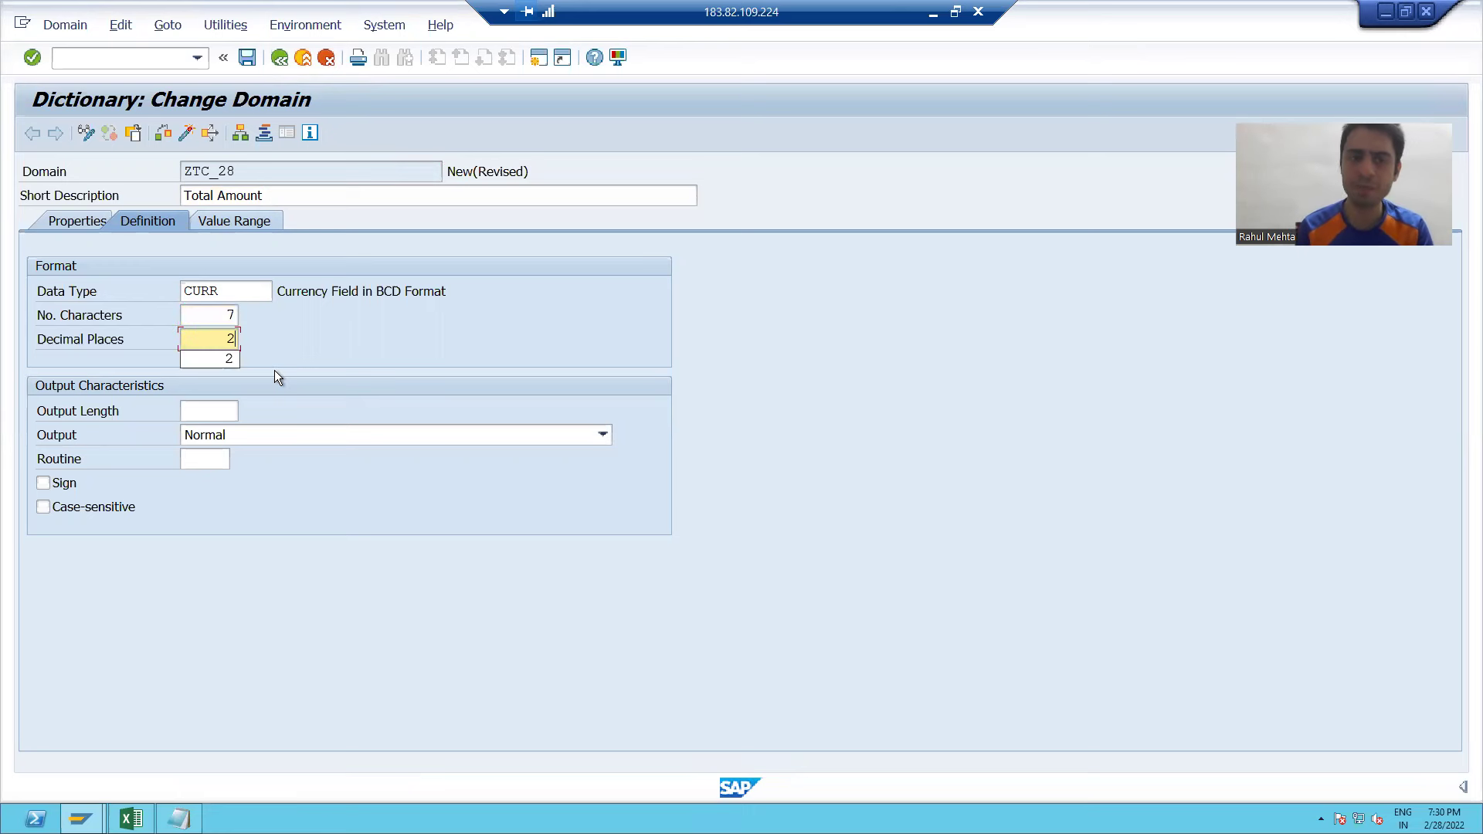
pyautogui.press('Return')
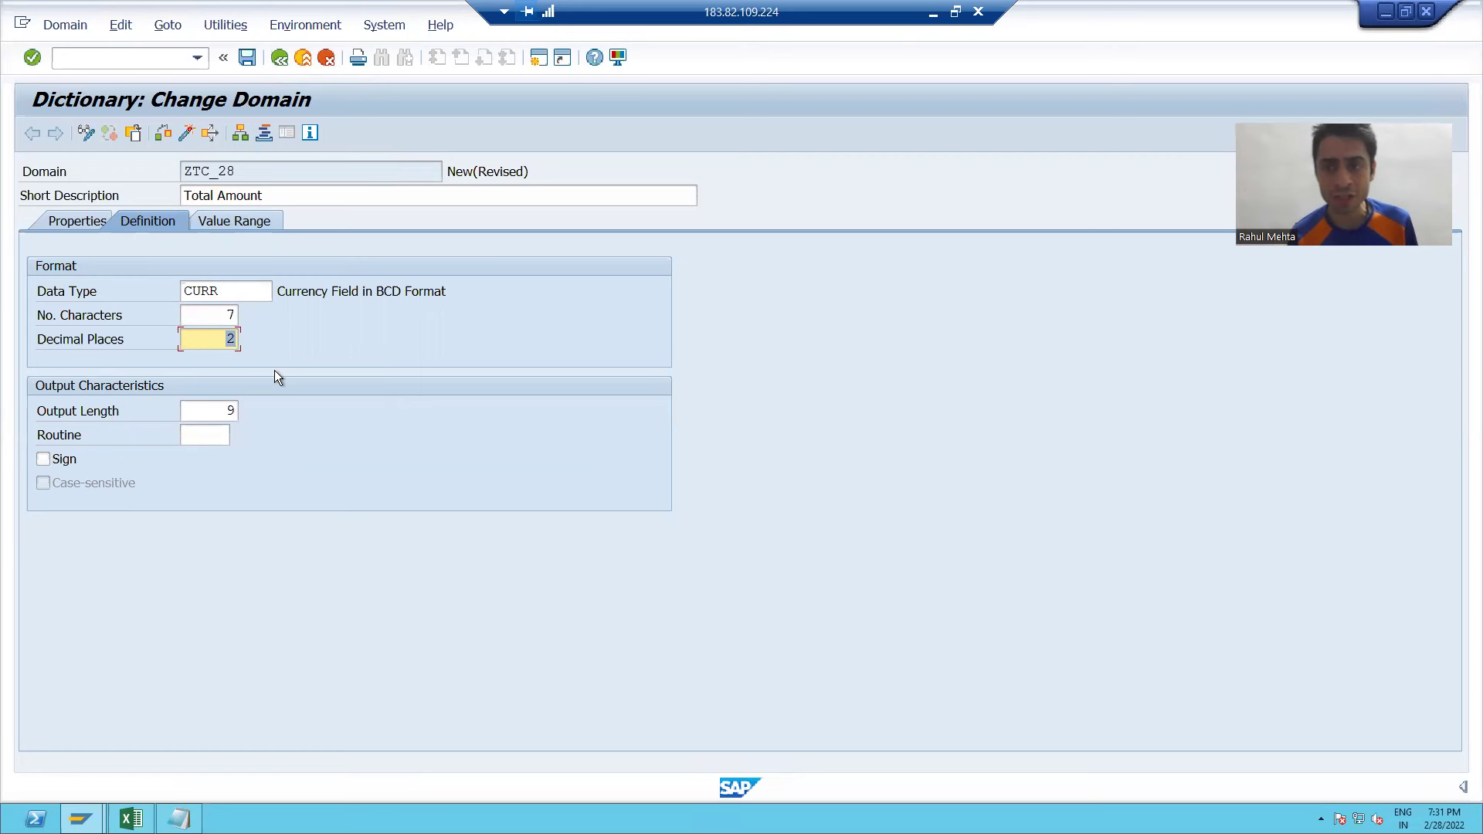
pyautogui.click(219, 312)
pyautogui.click(213, 337)
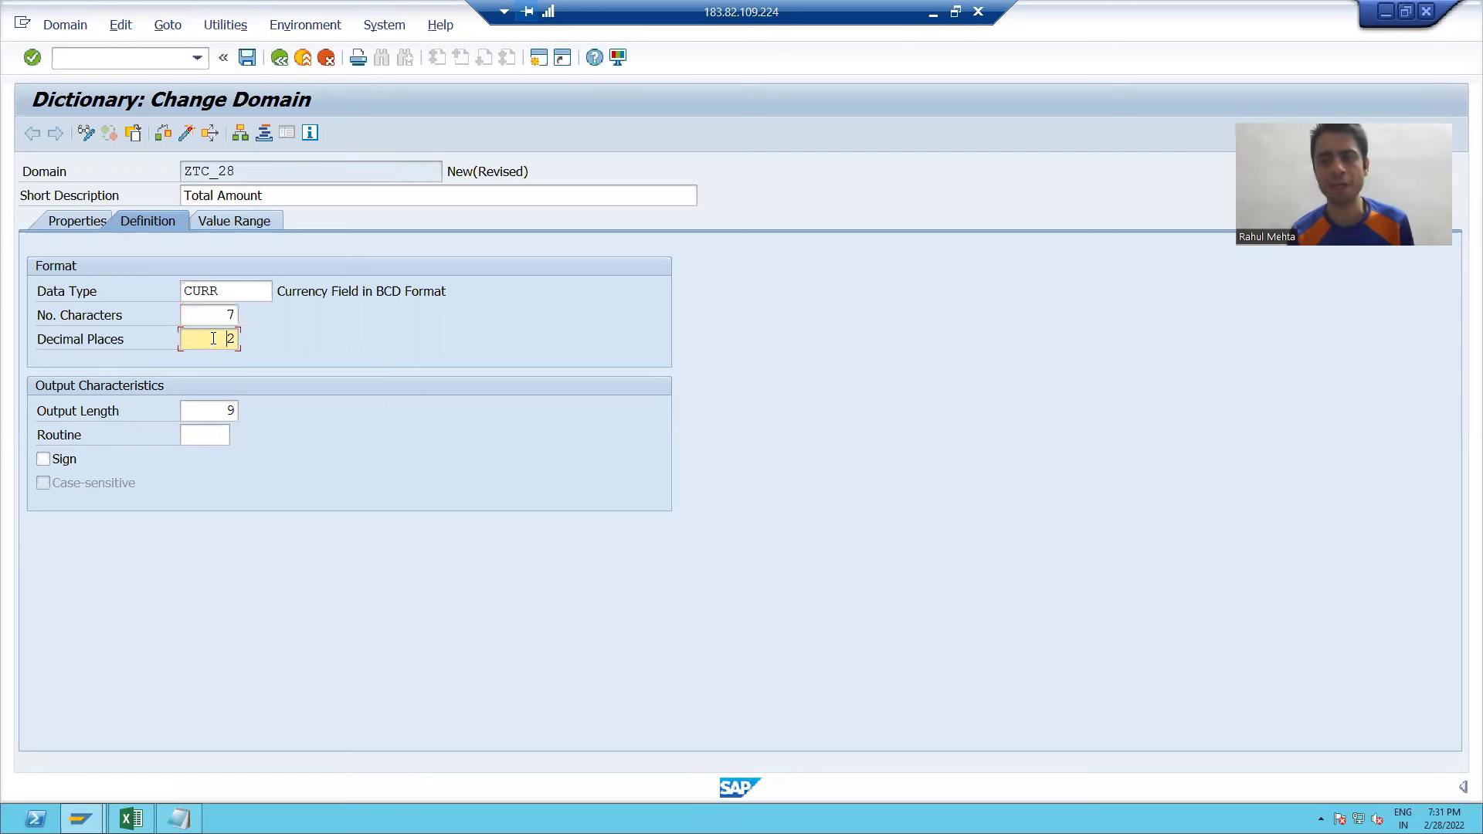
# Save ZTC_28 as a local object, check it and activate it.
pyautogui.click(244, 56)
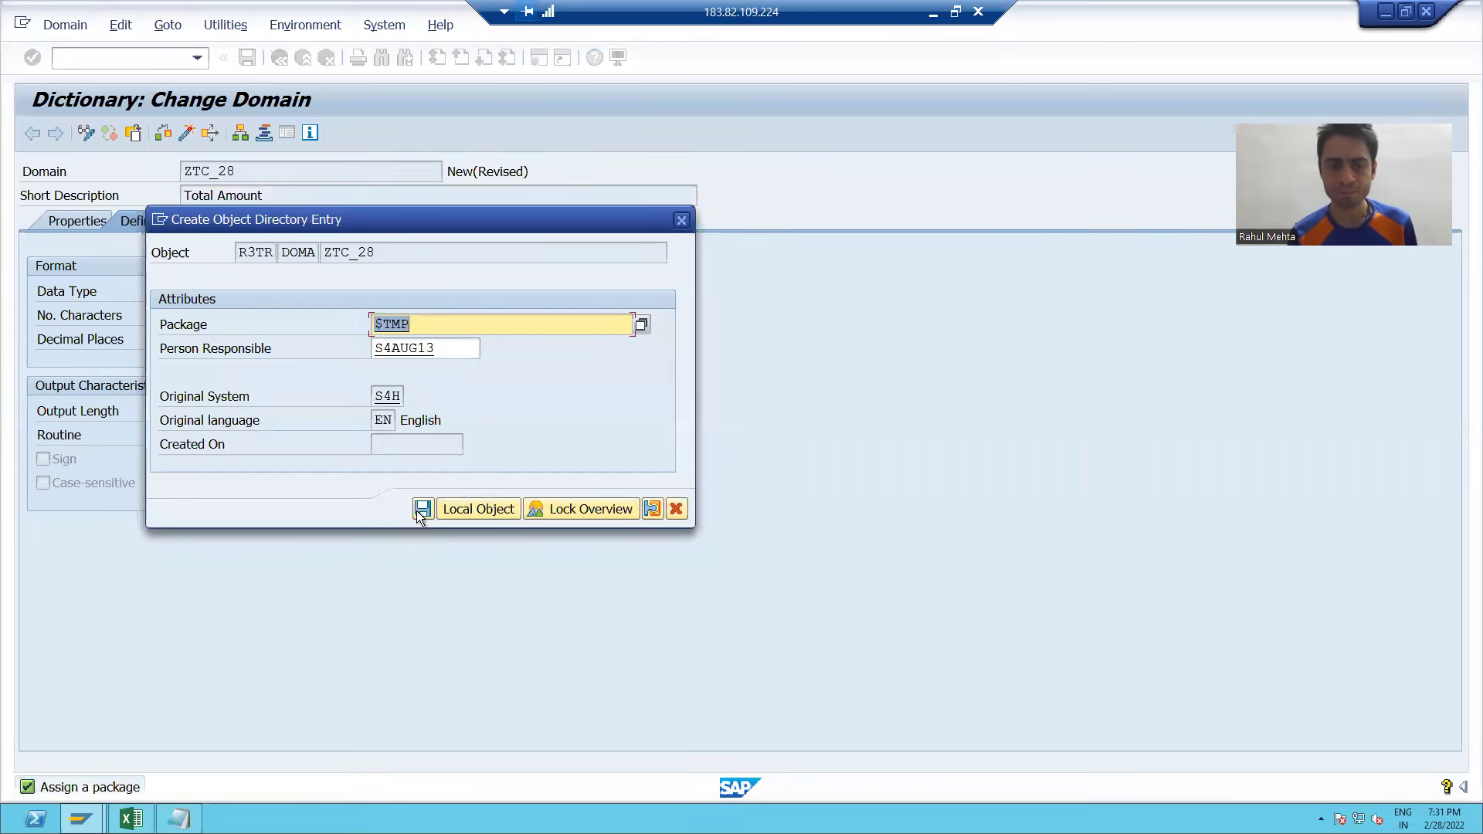
pyautogui.click(421, 508)
pyautogui.click(162, 135)
pyautogui.click(188, 132)
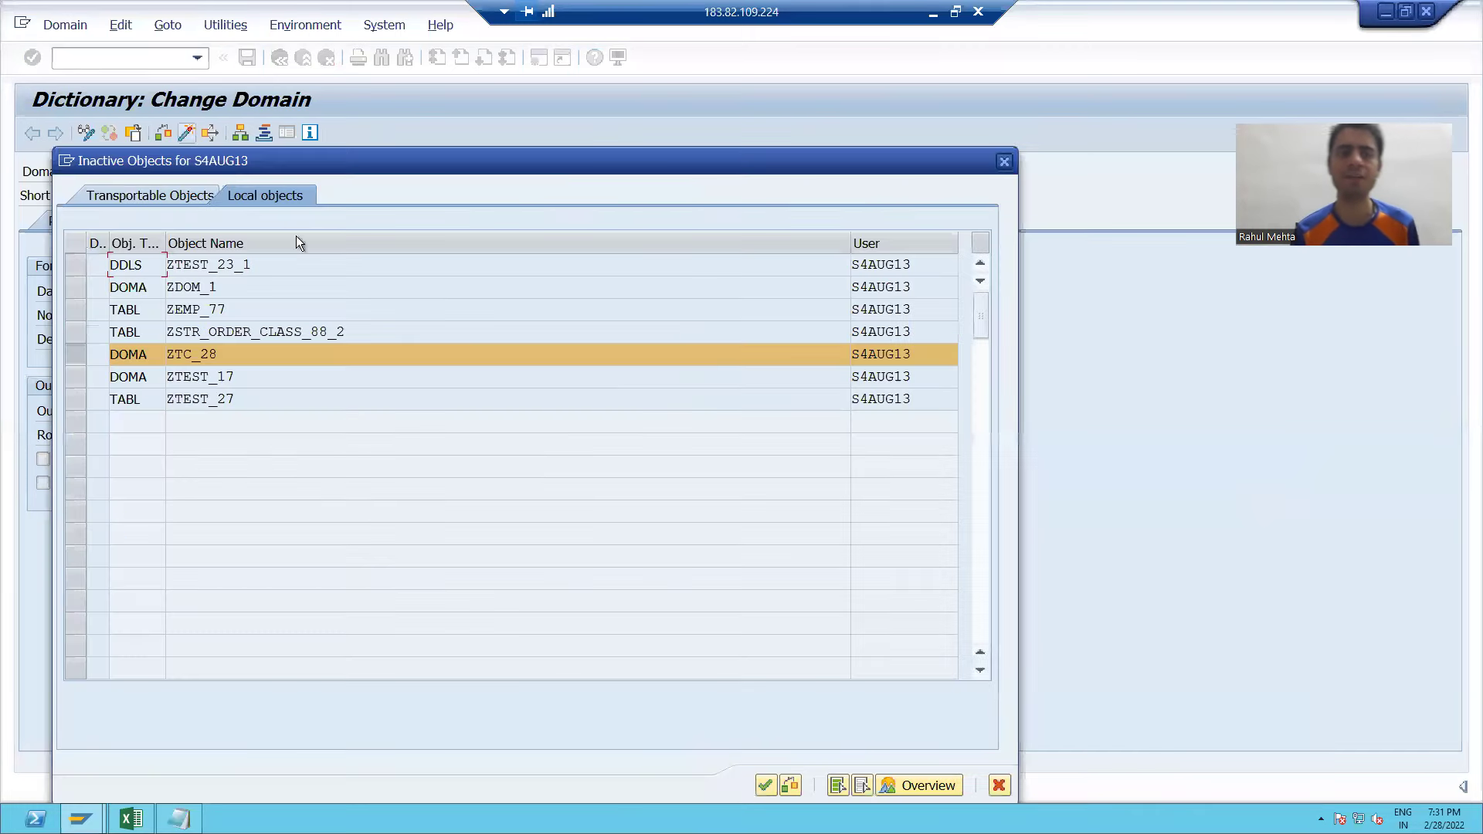
pyautogui.press('Return')
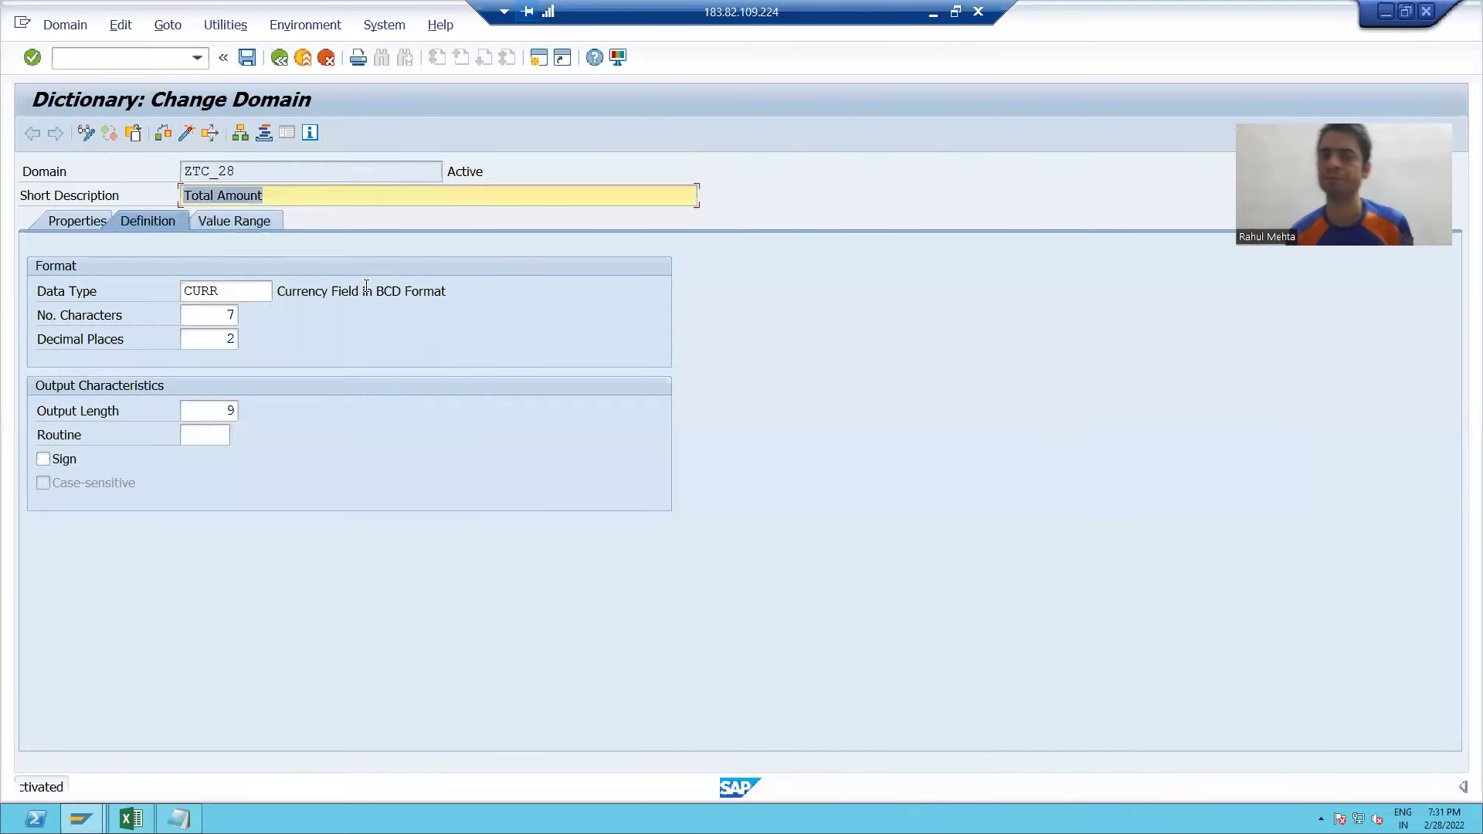
# Add ZTC_28 to the Notepad domain list, then review the Currency row in Excel.
pyautogui.click(221, 173)
pyautogui.moveTo(222, 173); pyautogui.dragTo(182, 172)
pyautogui.hotkey('ctrl', 'c')
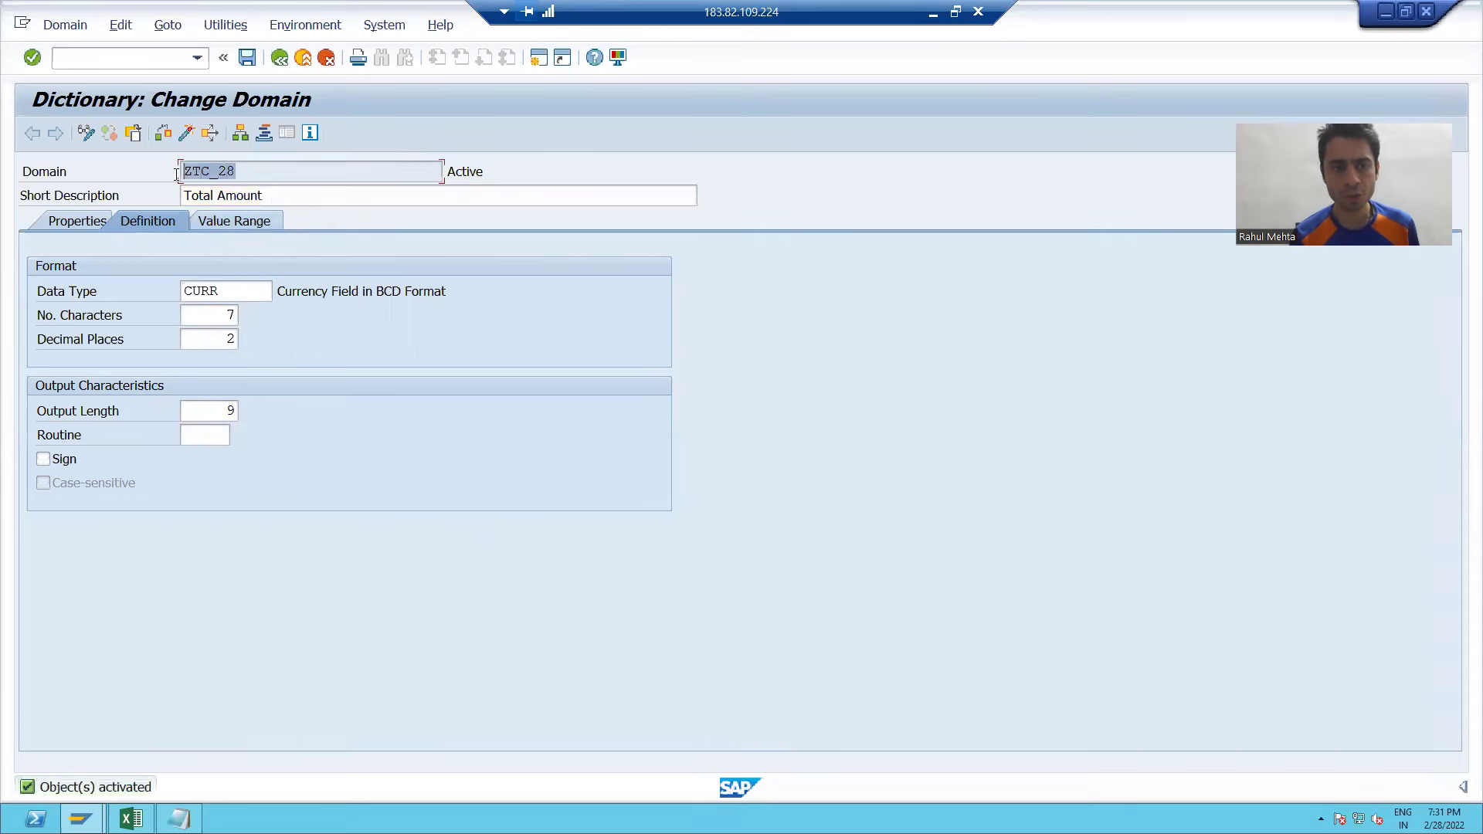
pyautogui.click(179, 819)
pyautogui.press('Return')
pyautogui.hotkey('ctrl', 'v')
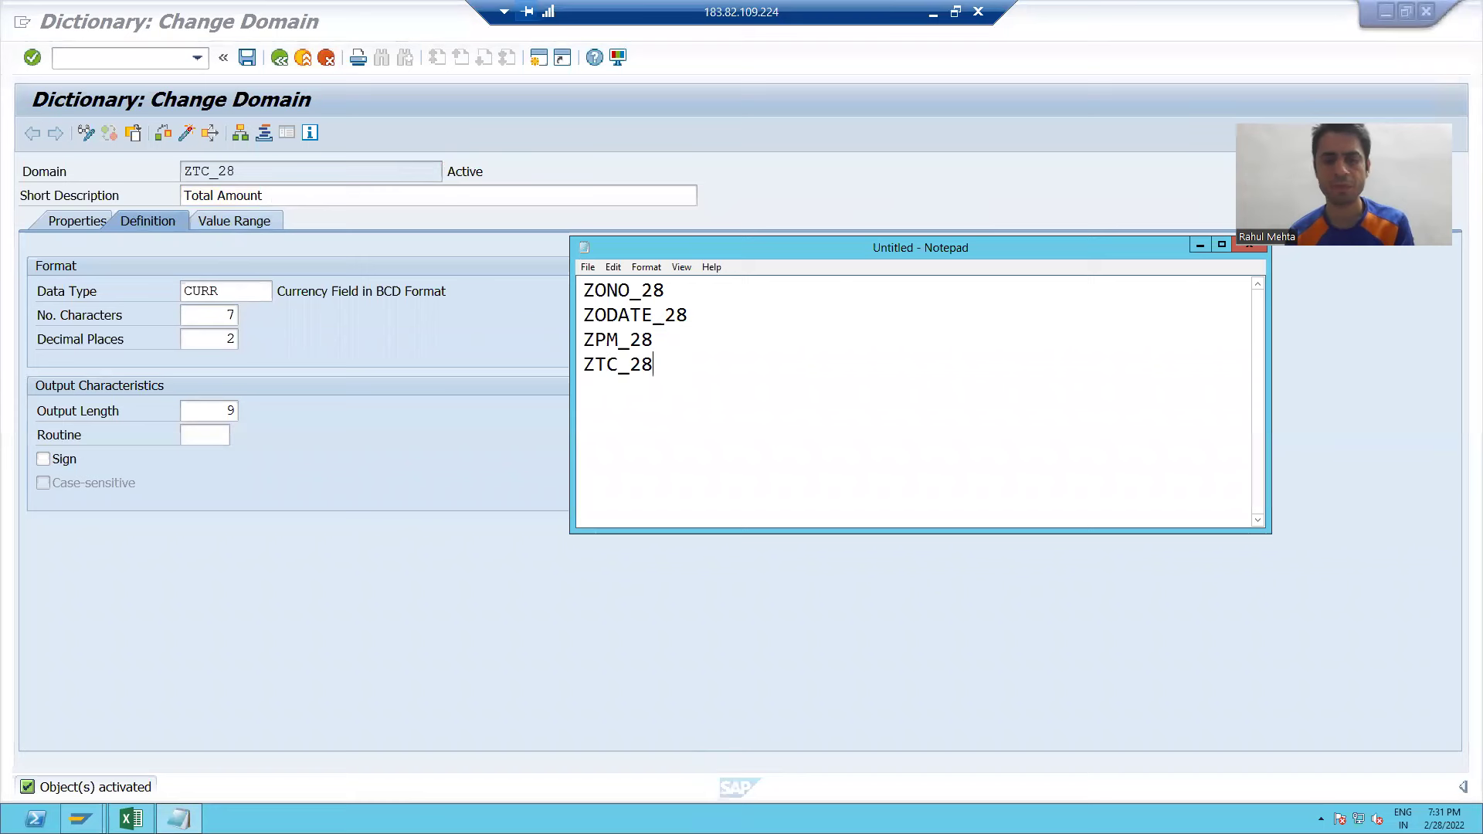
pyautogui.click(1200, 245)
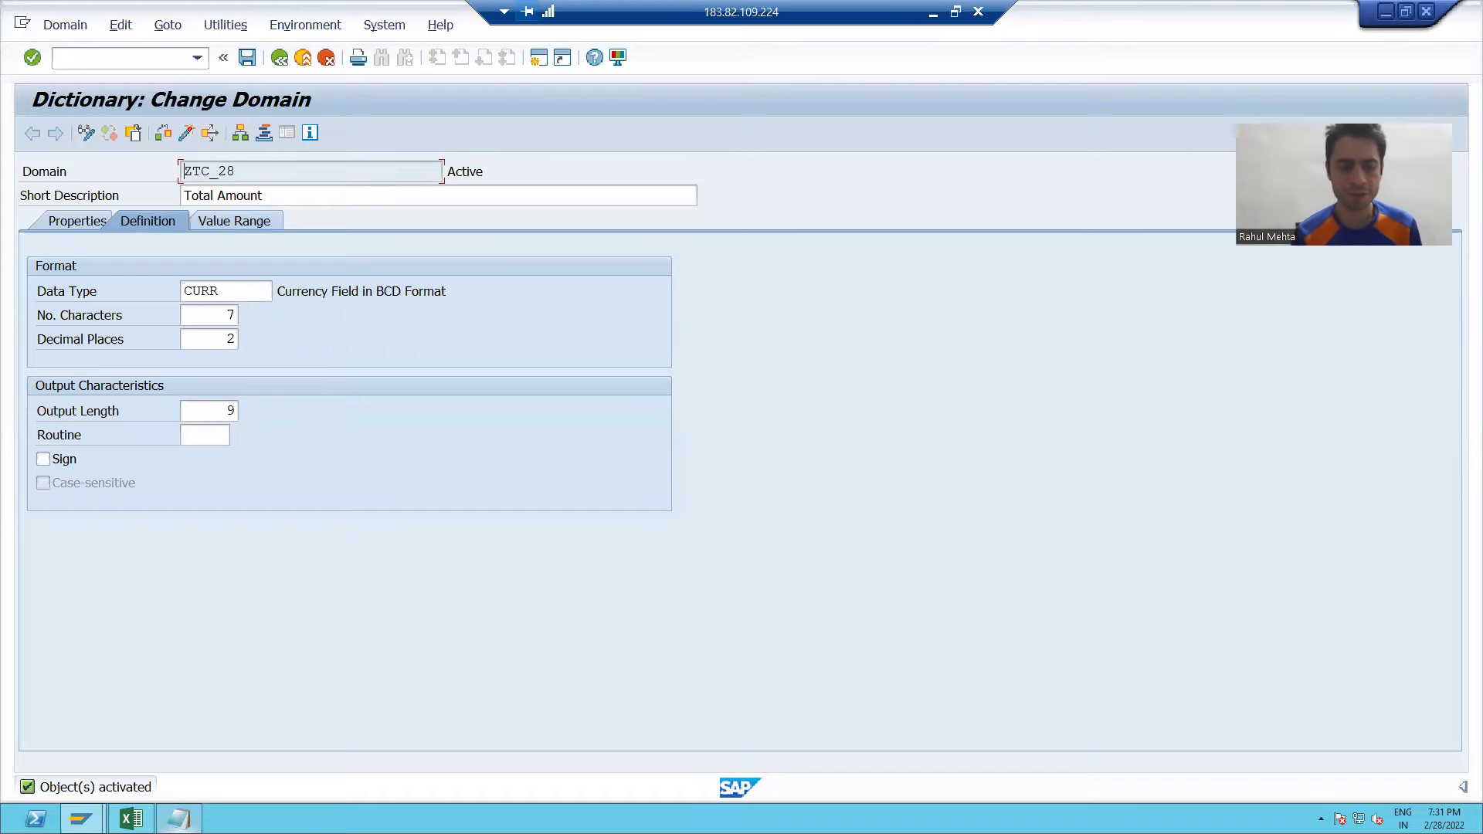
pyautogui.click(131, 818)
pyautogui.click(88, 337)
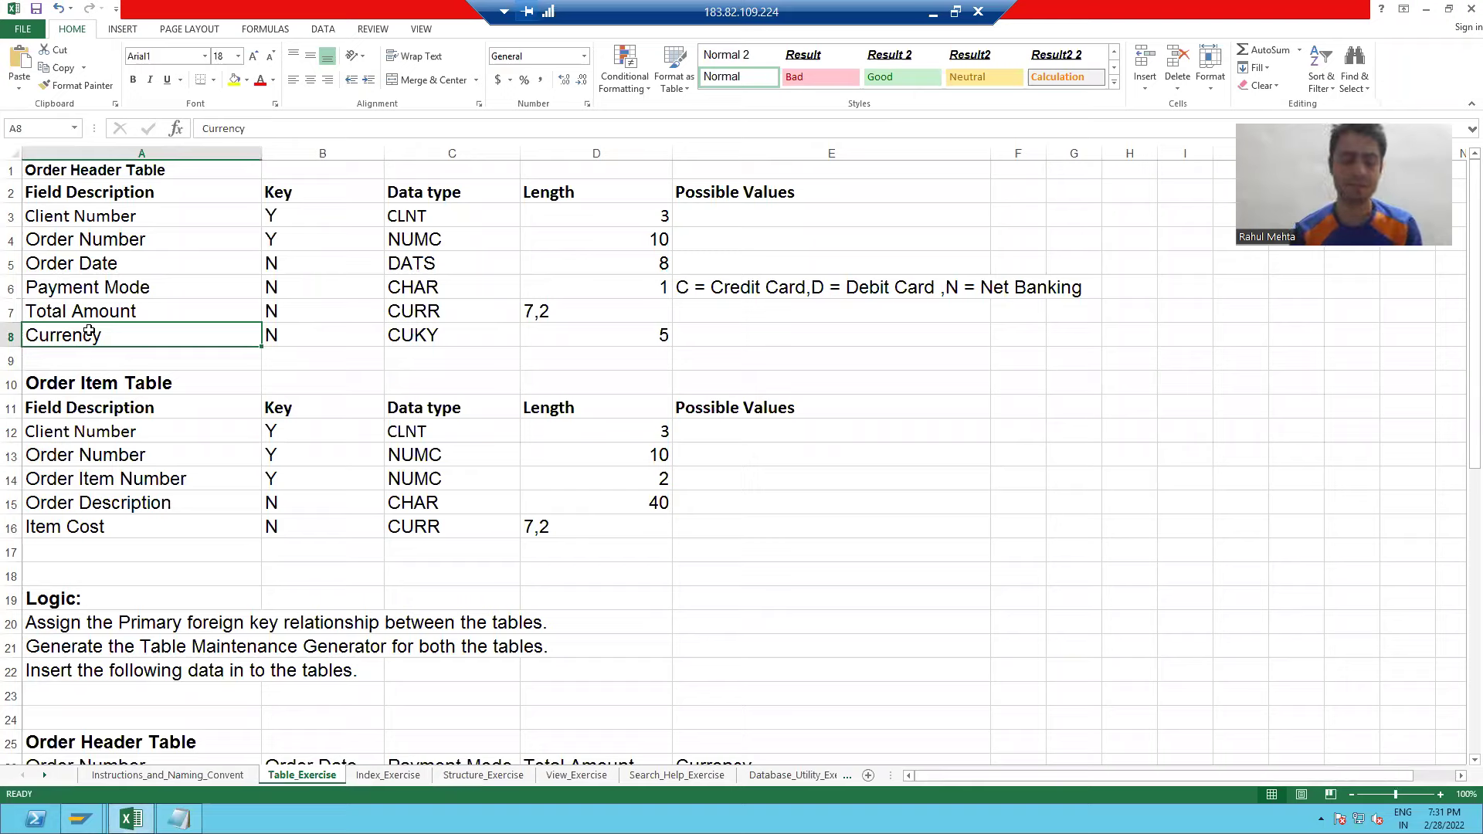
# Back on the SE11 initial screen, change the domain name to ZCUR_28 and create it.
pyautogui.hotkey('alt', 'Tab')
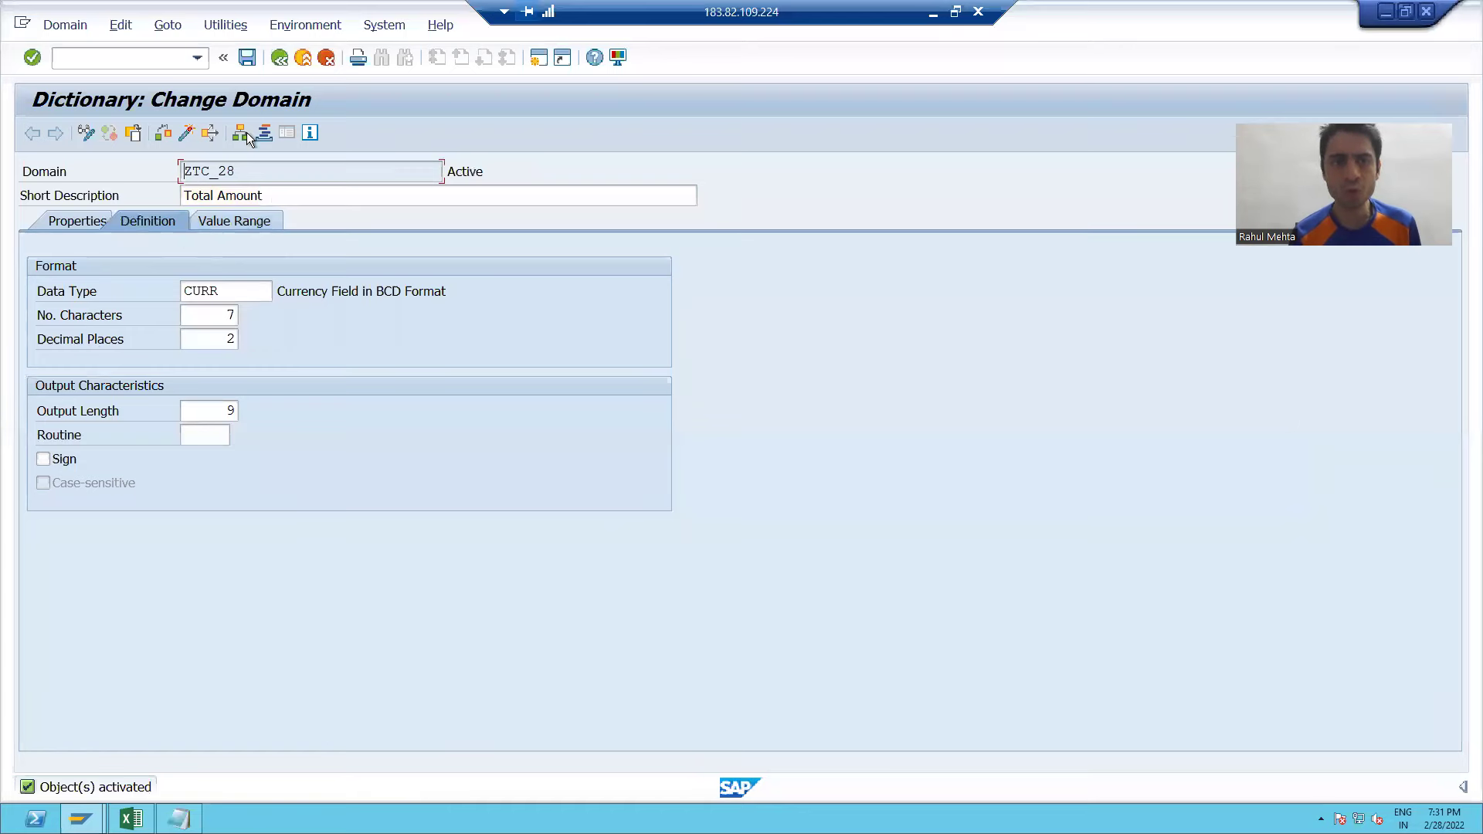
pyautogui.click(279, 58)
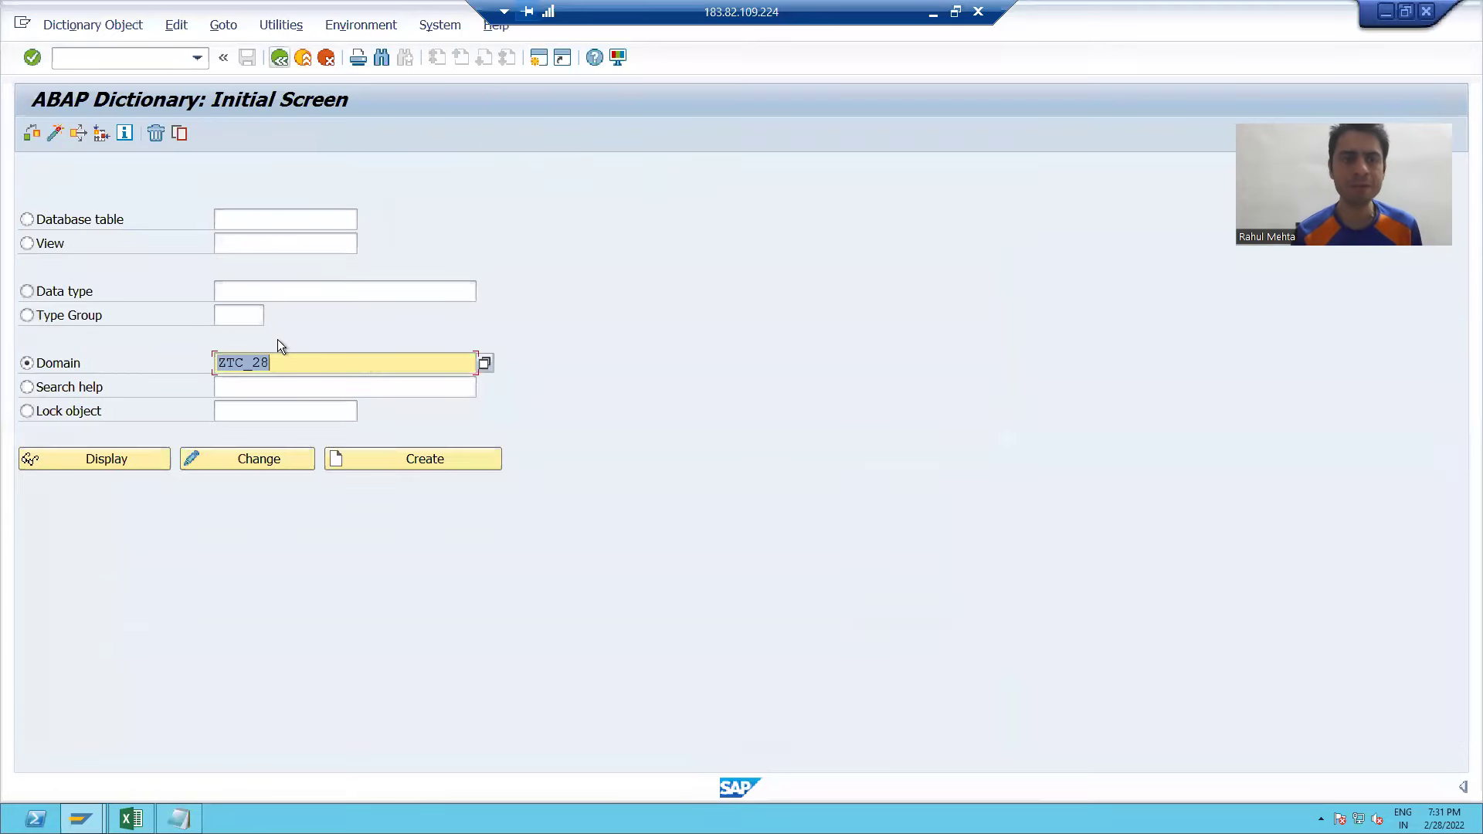
pyautogui.click(238, 364)
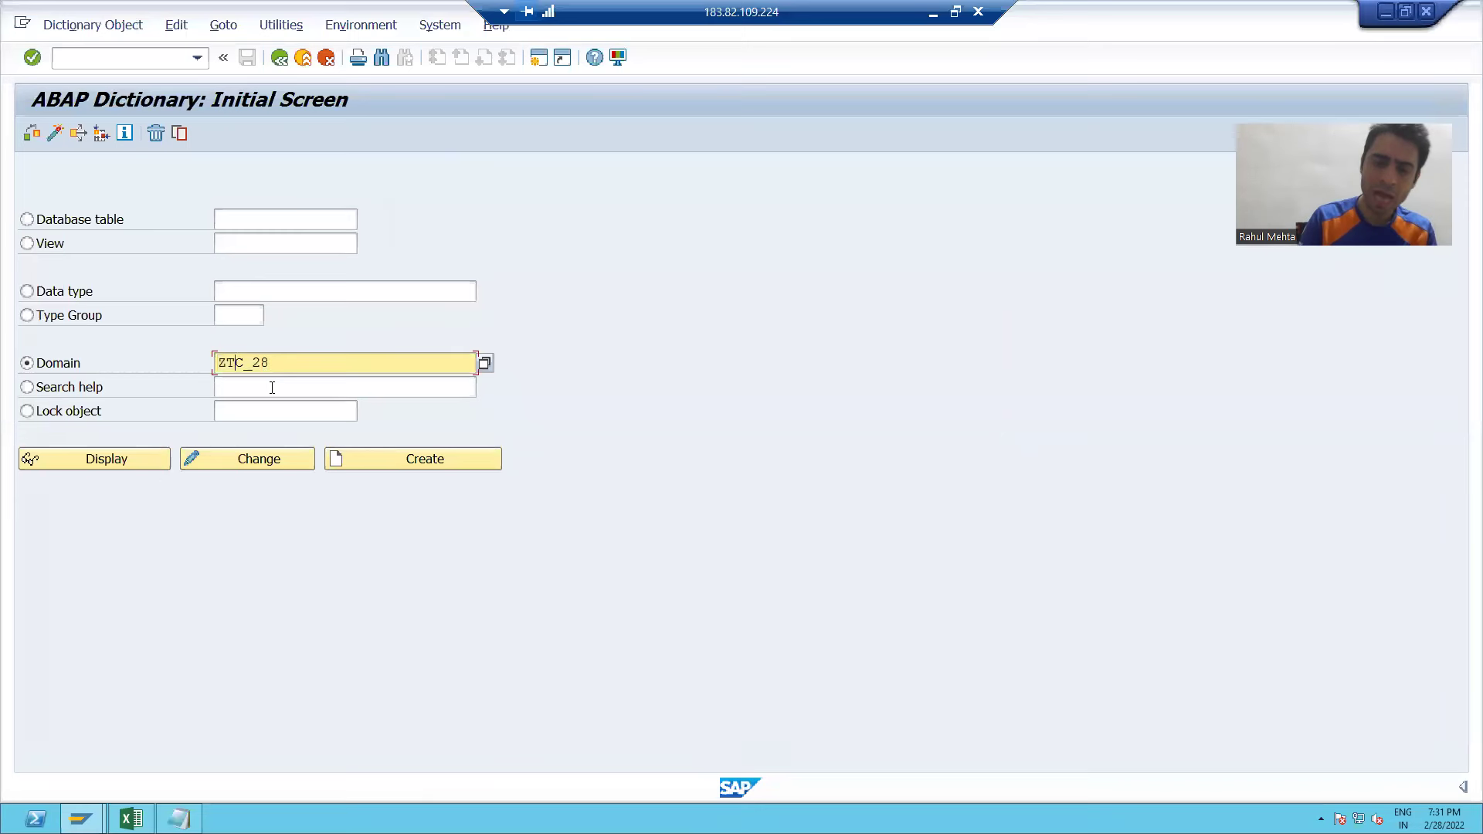
pyautogui.press('BackSpace')
pyautogui.press('BackSpace')
pyautogui.write('CU')
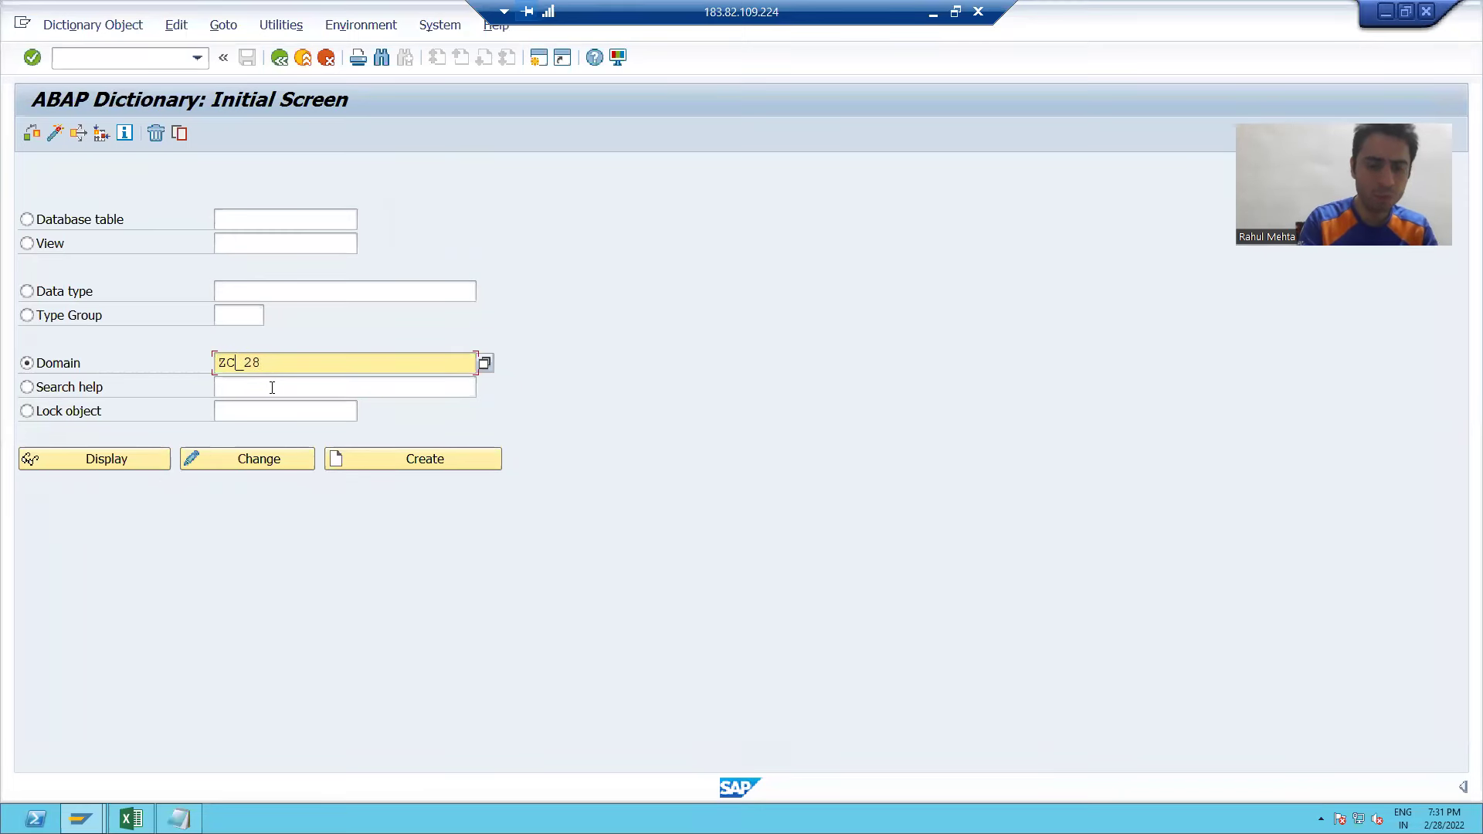
pyautogui.write('R')
pyautogui.click(378, 457)
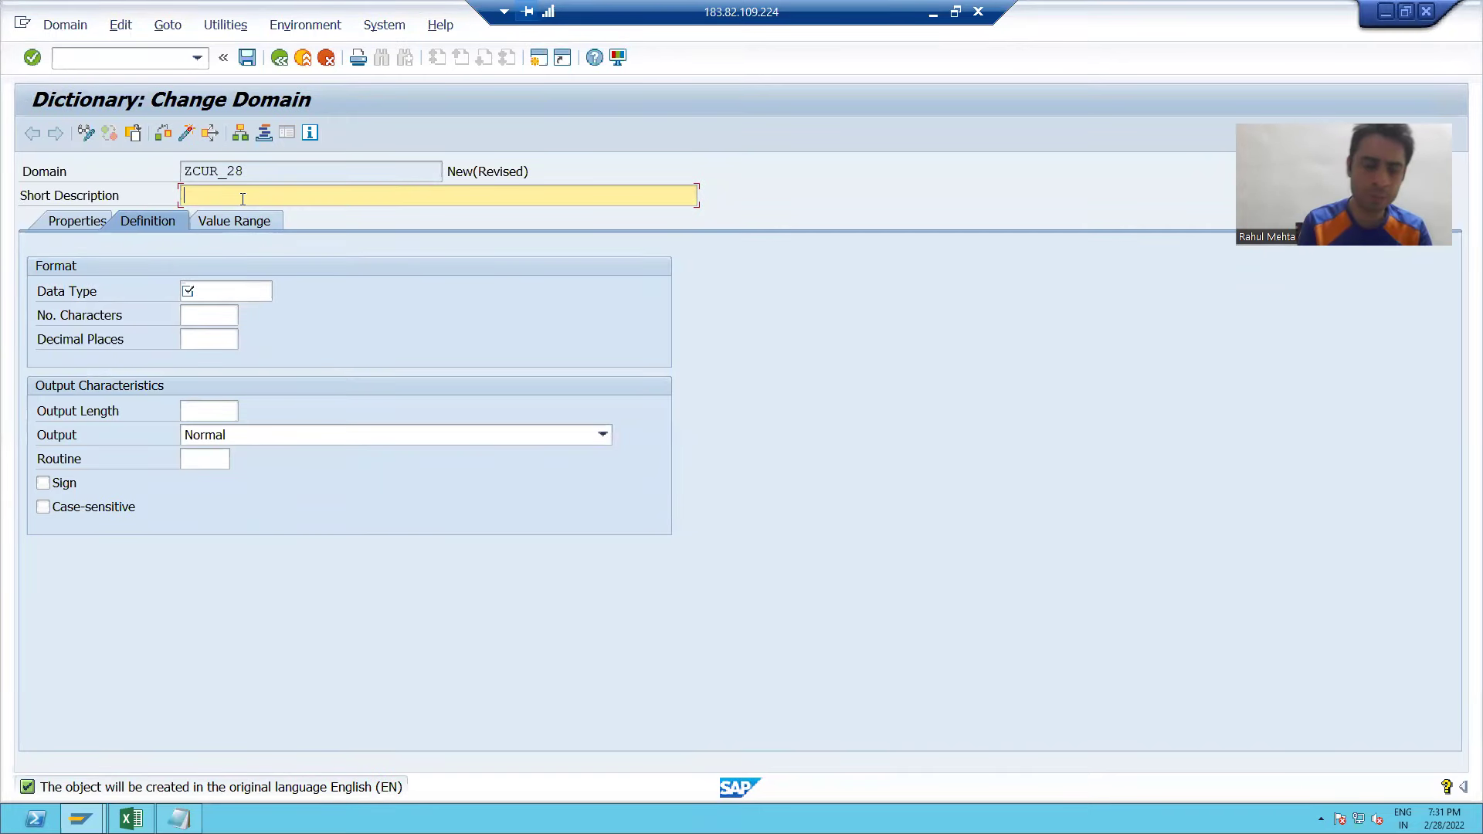
# Give ZCUR_28 the short description 'Currency', correcting a typo.
pyautogui.write('Currecn')
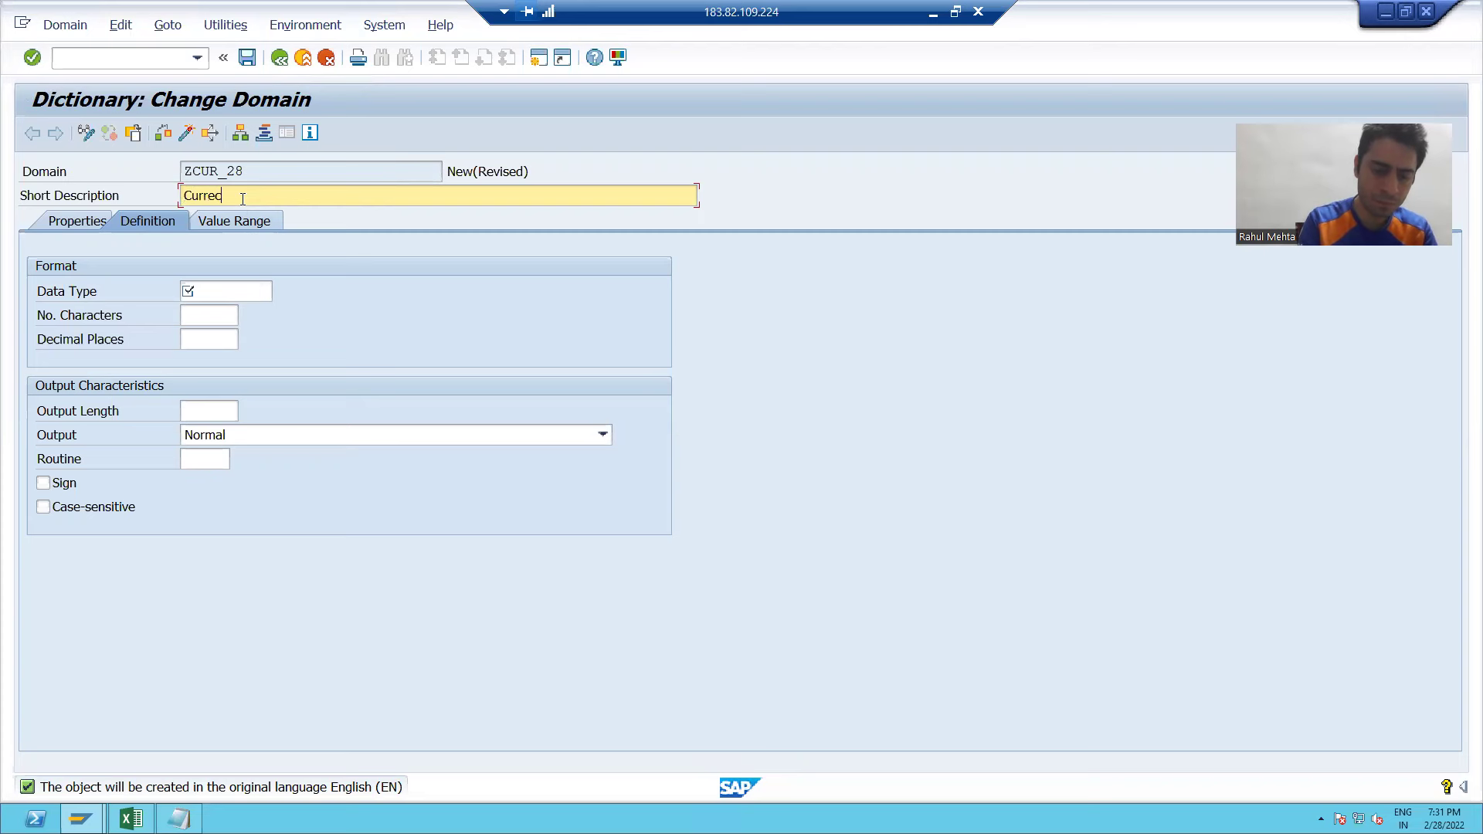
pyautogui.press('BackSpace')
pyautogui.press('BackSpace')
pyautogui.press('BackSpace')
pyautogui.write('ency')
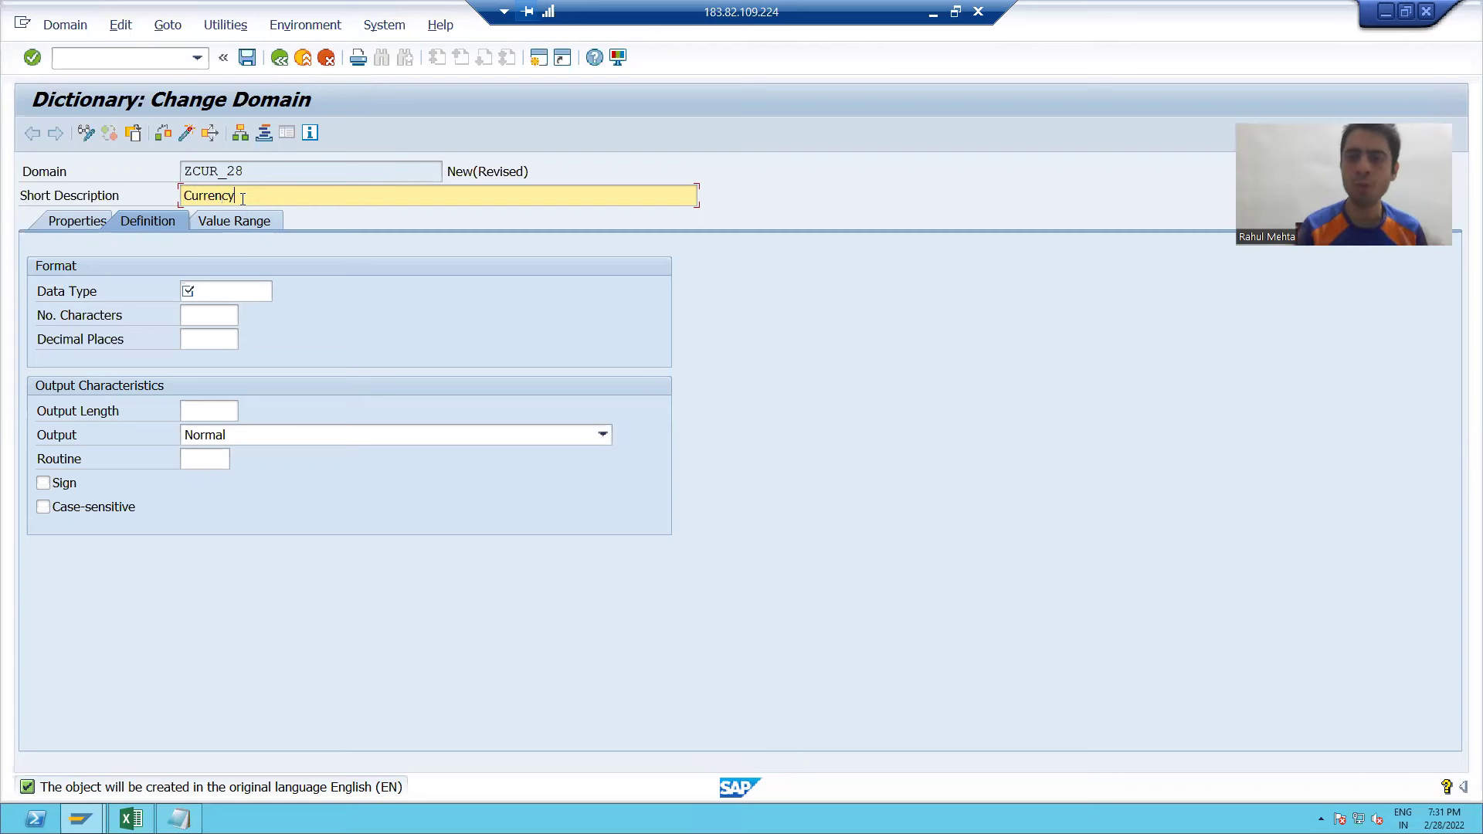
pyautogui.click(238, 287)
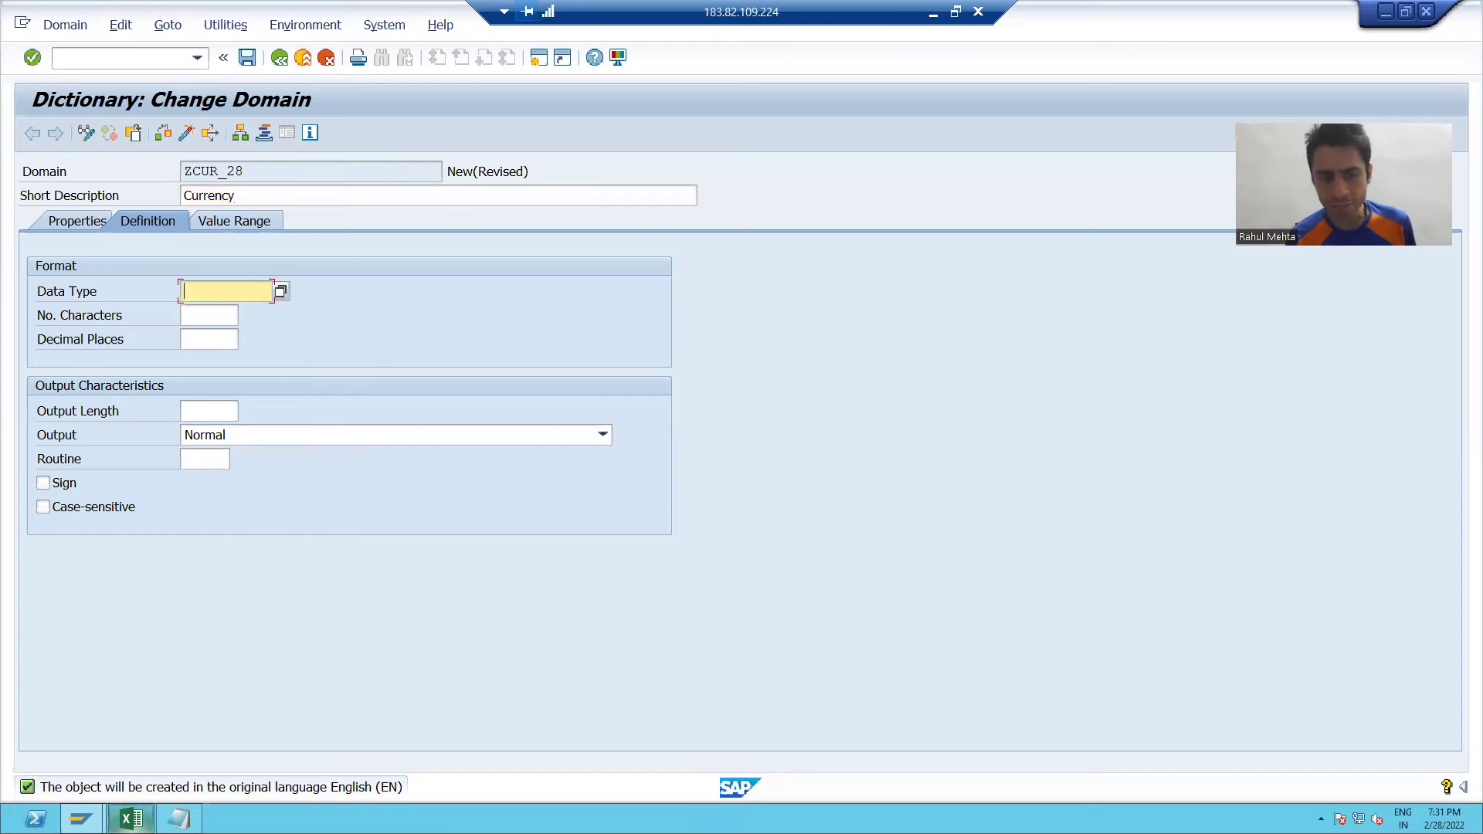
# Set data type CUKY with 5 characters, confirming both against the Excel spec.
pyautogui.click(132, 818)
pyautogui.click(434, 340)
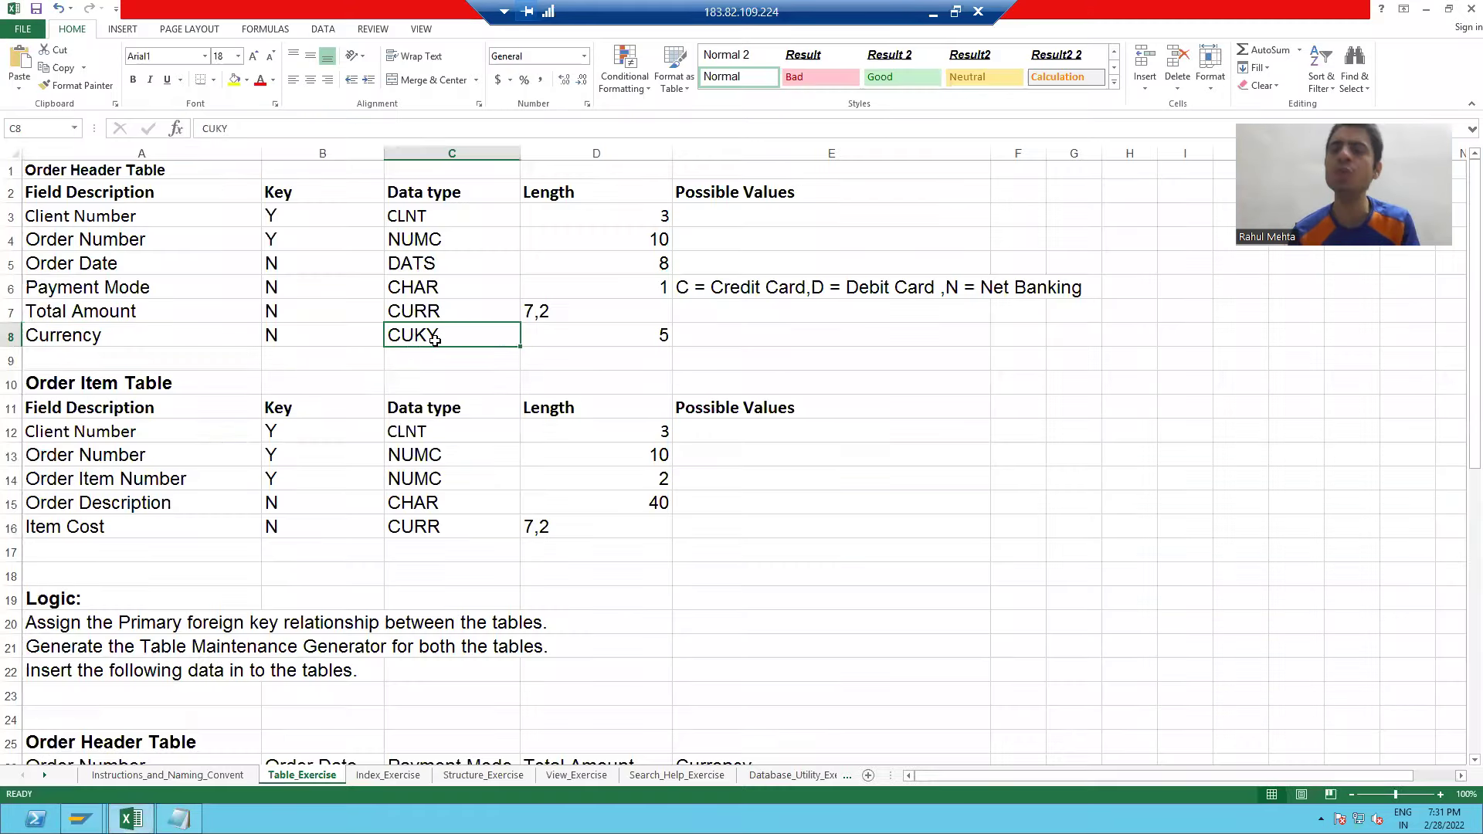
pyautogui.hotkey('alt', 'Tab')
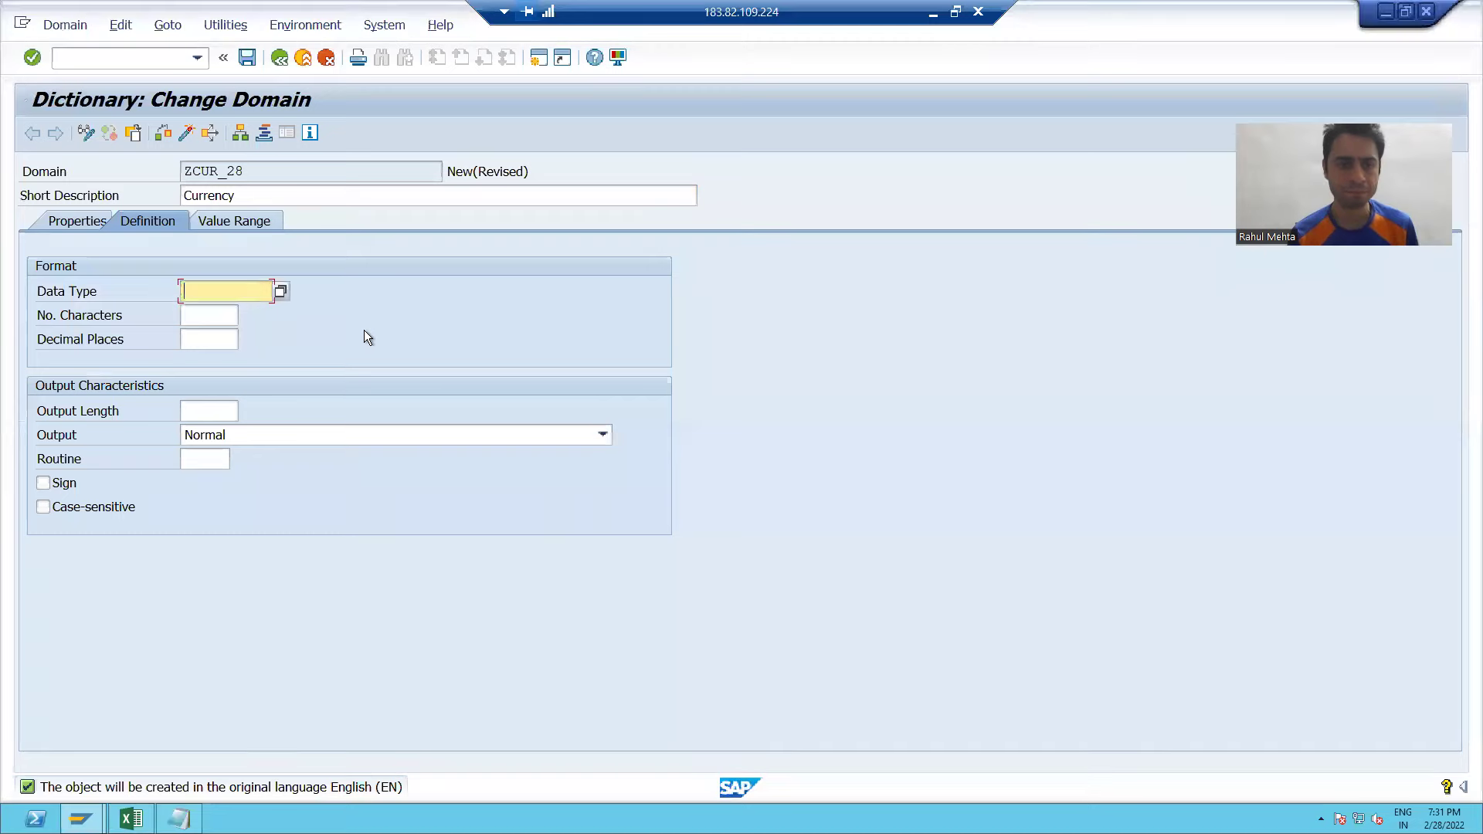
pyautogui.click(278, 291)
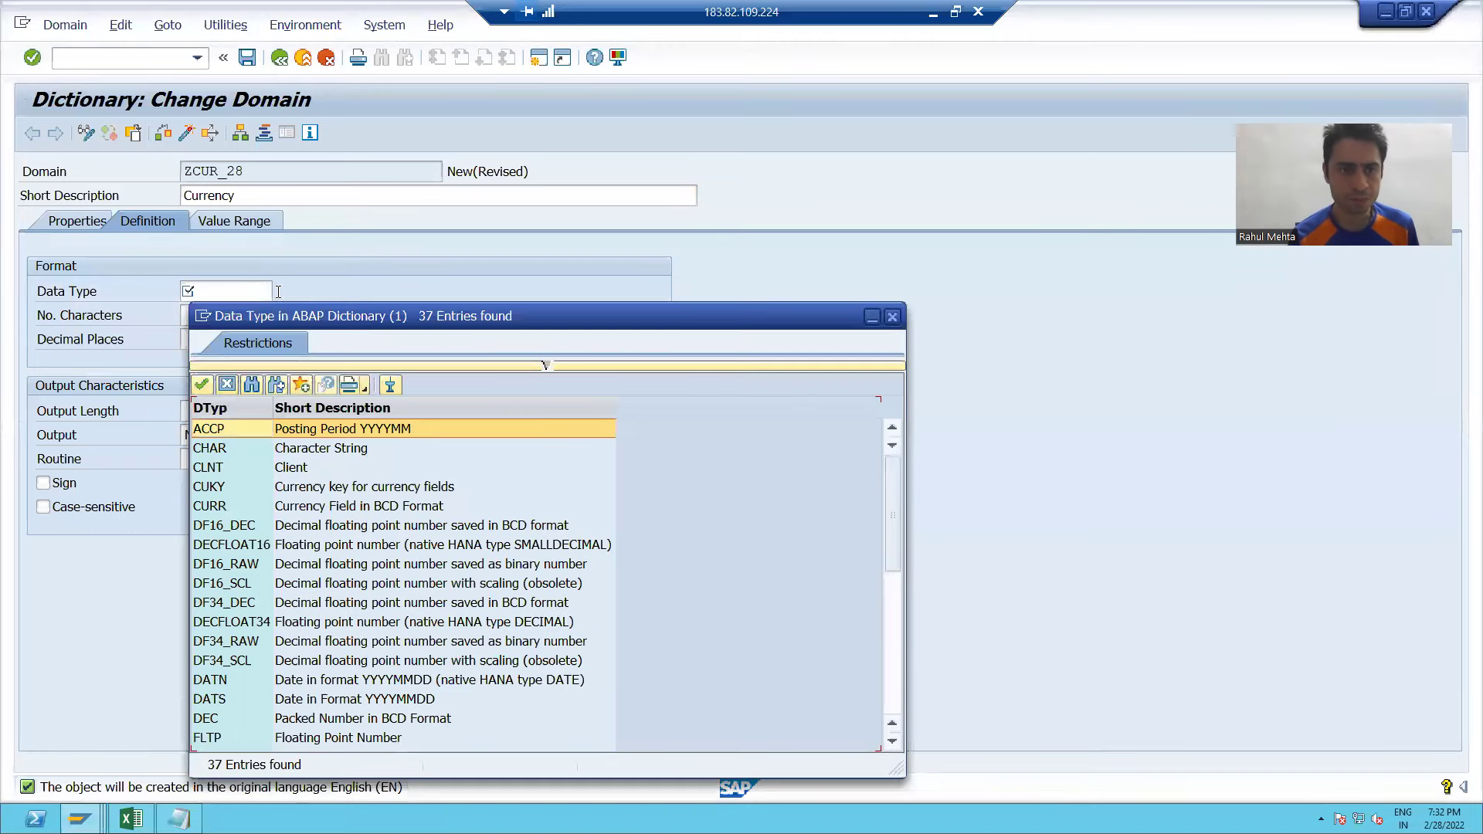
pyautogui.doubleClick(224, 489)
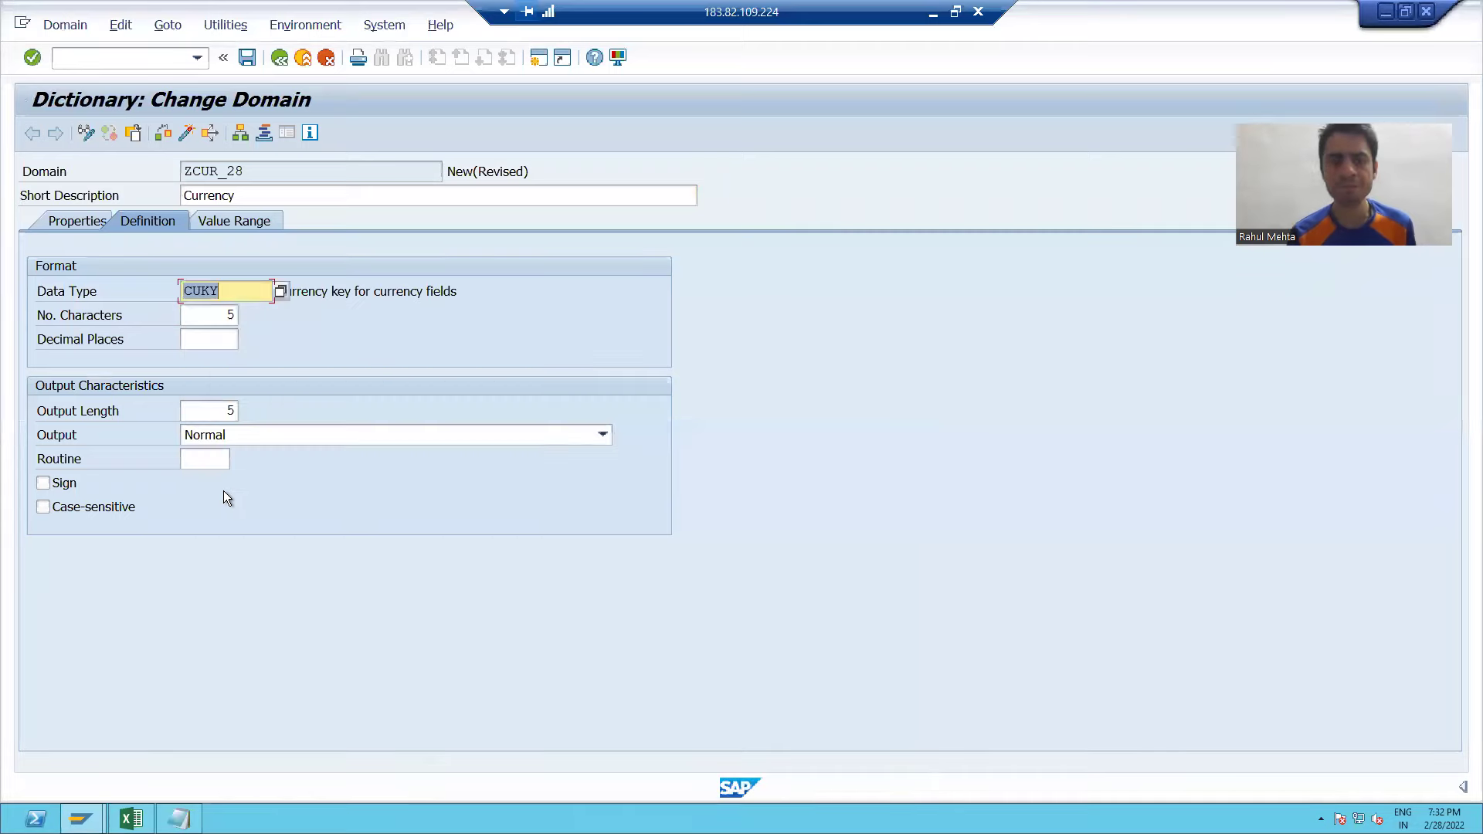
pyautogui.click(229, 316)
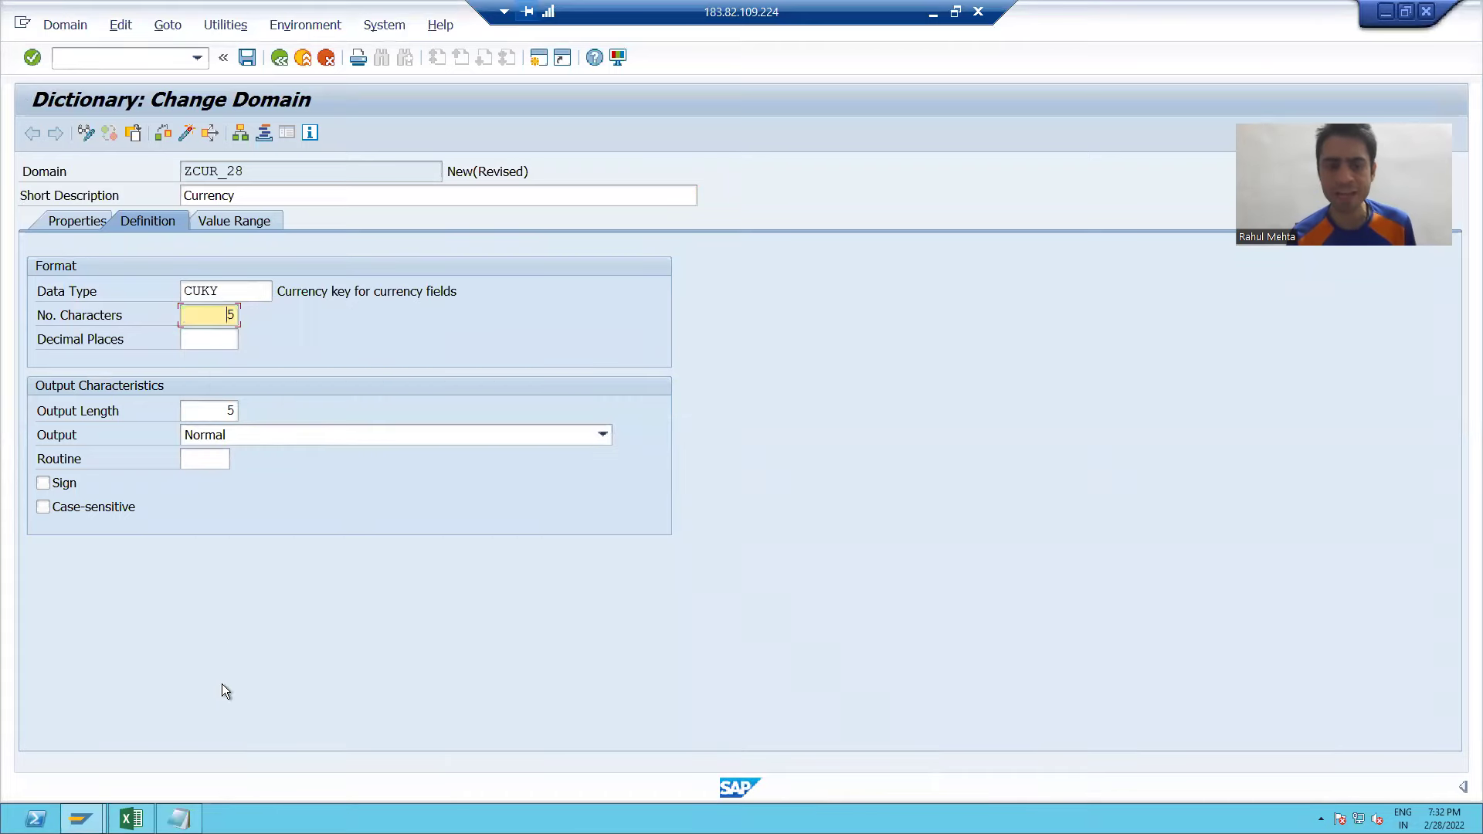
pyautogui.click(131, 819)
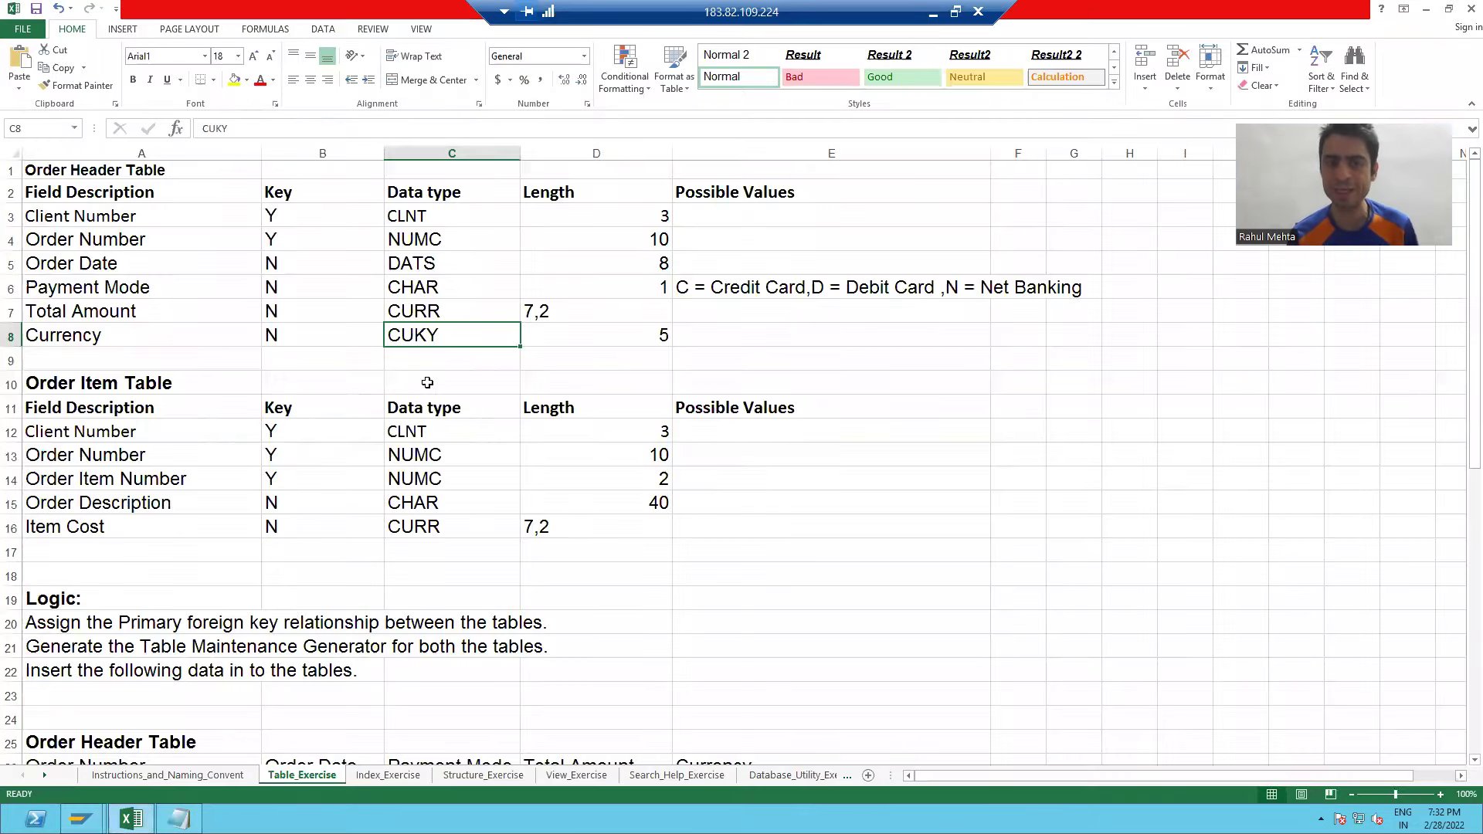
pyautogui.click(538, 328)
pyautogui.hotkey('alt', 'Tab')
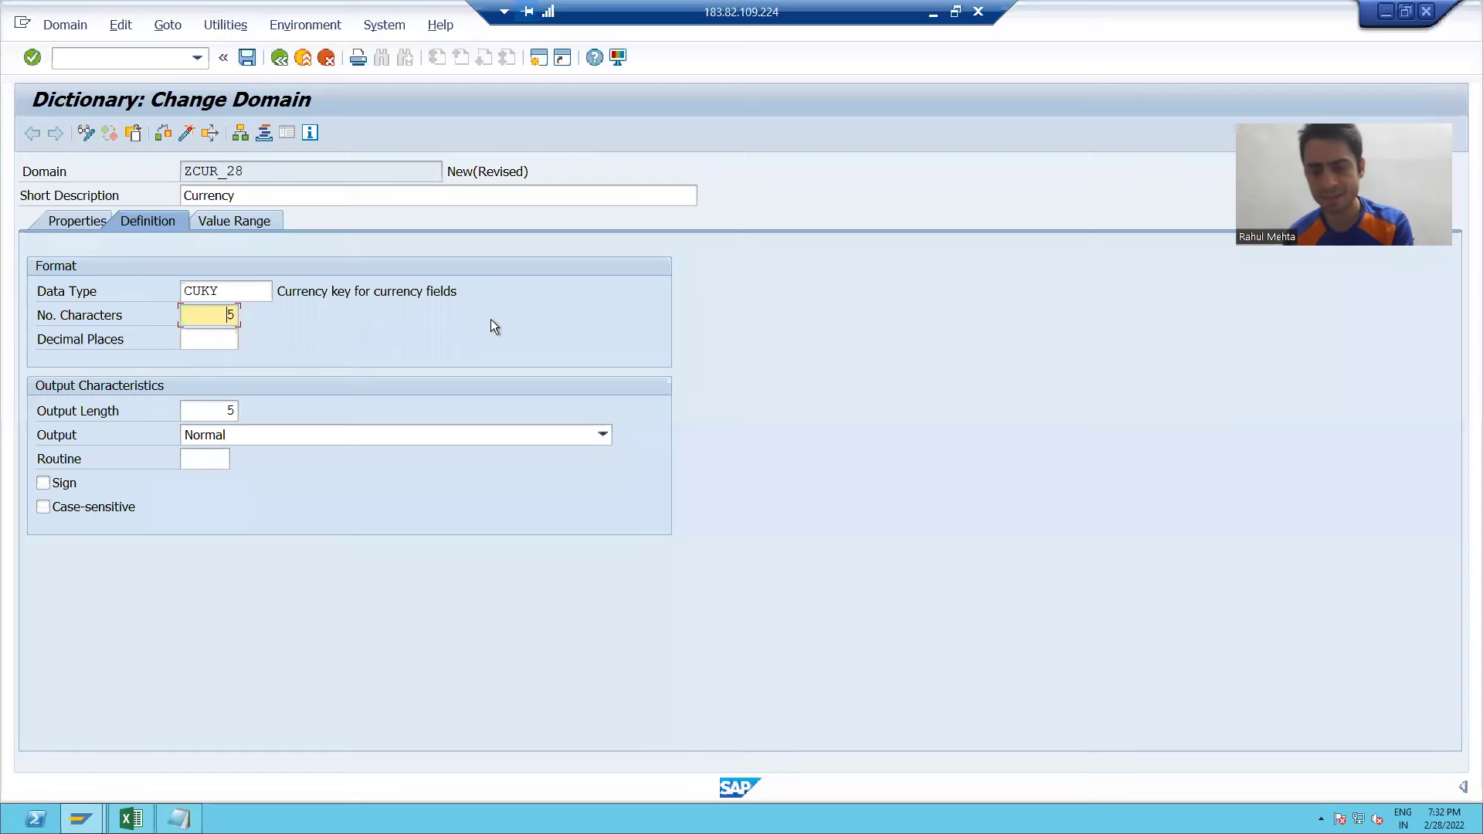
pyautogui.press('Return')
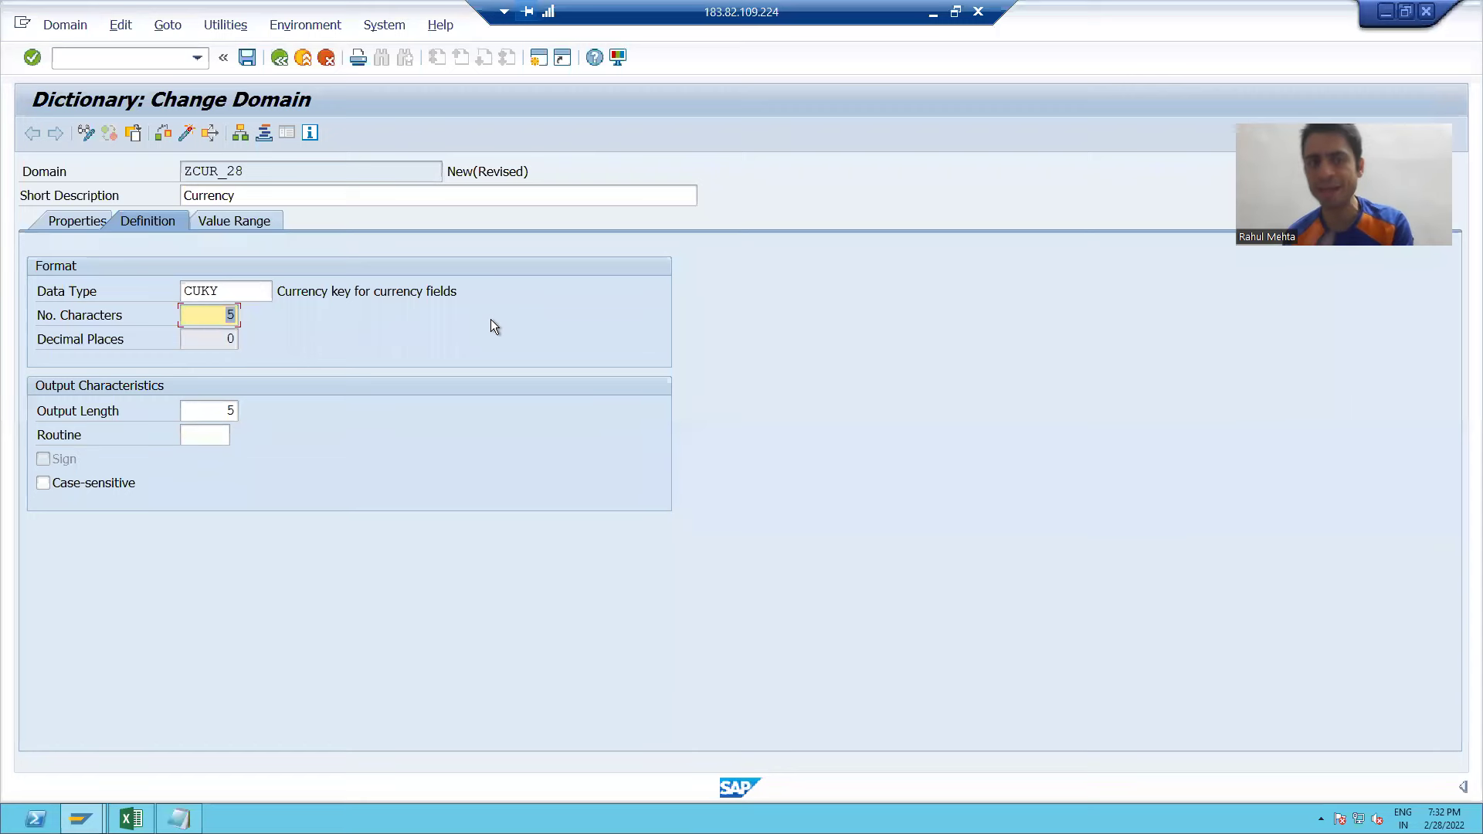
# Save ZCUR_28 as a local object, check it and activate it.
pyautogui.click(245, 58)
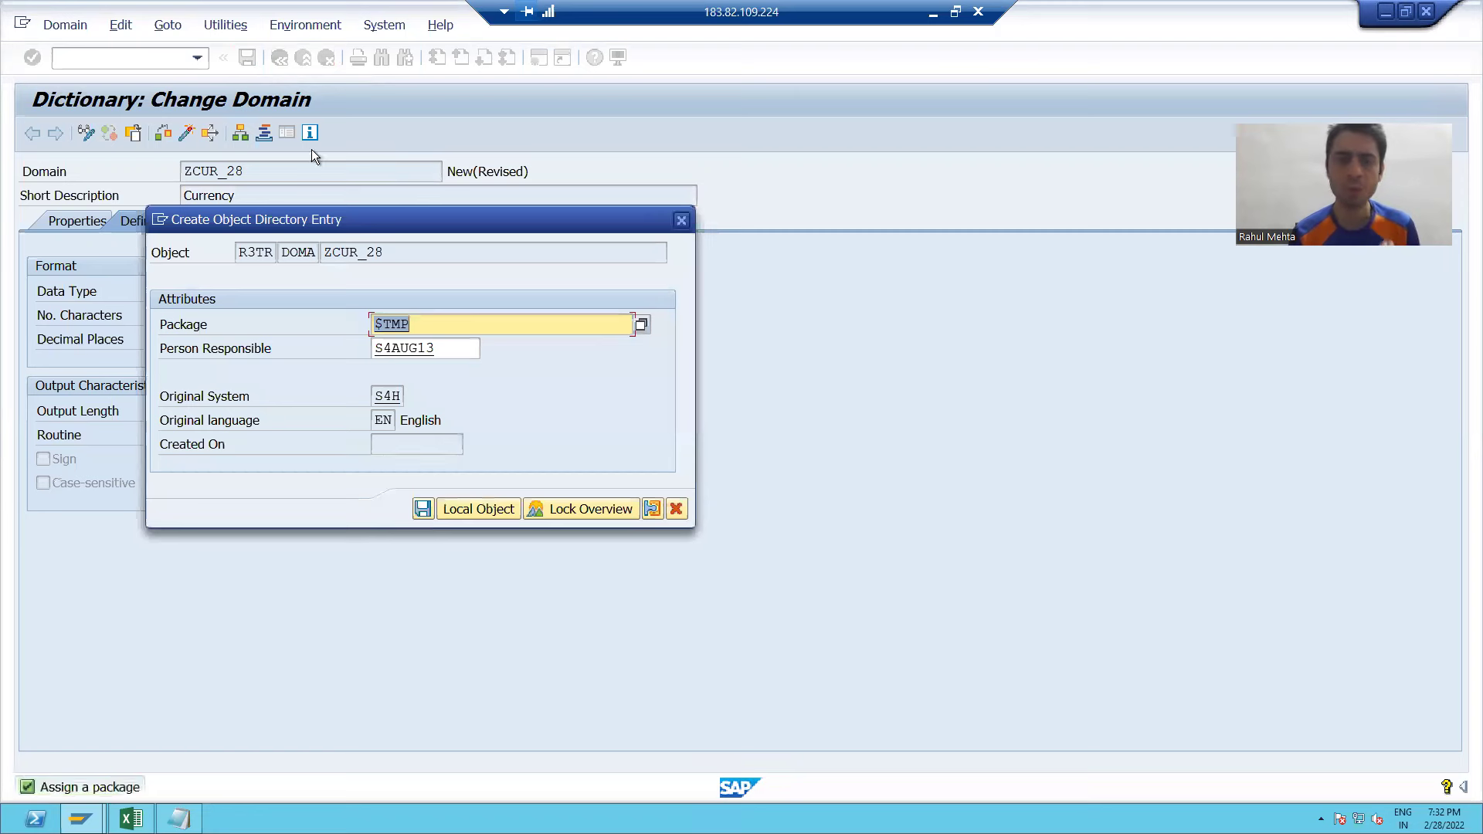
pyautogui.click(423, 508)
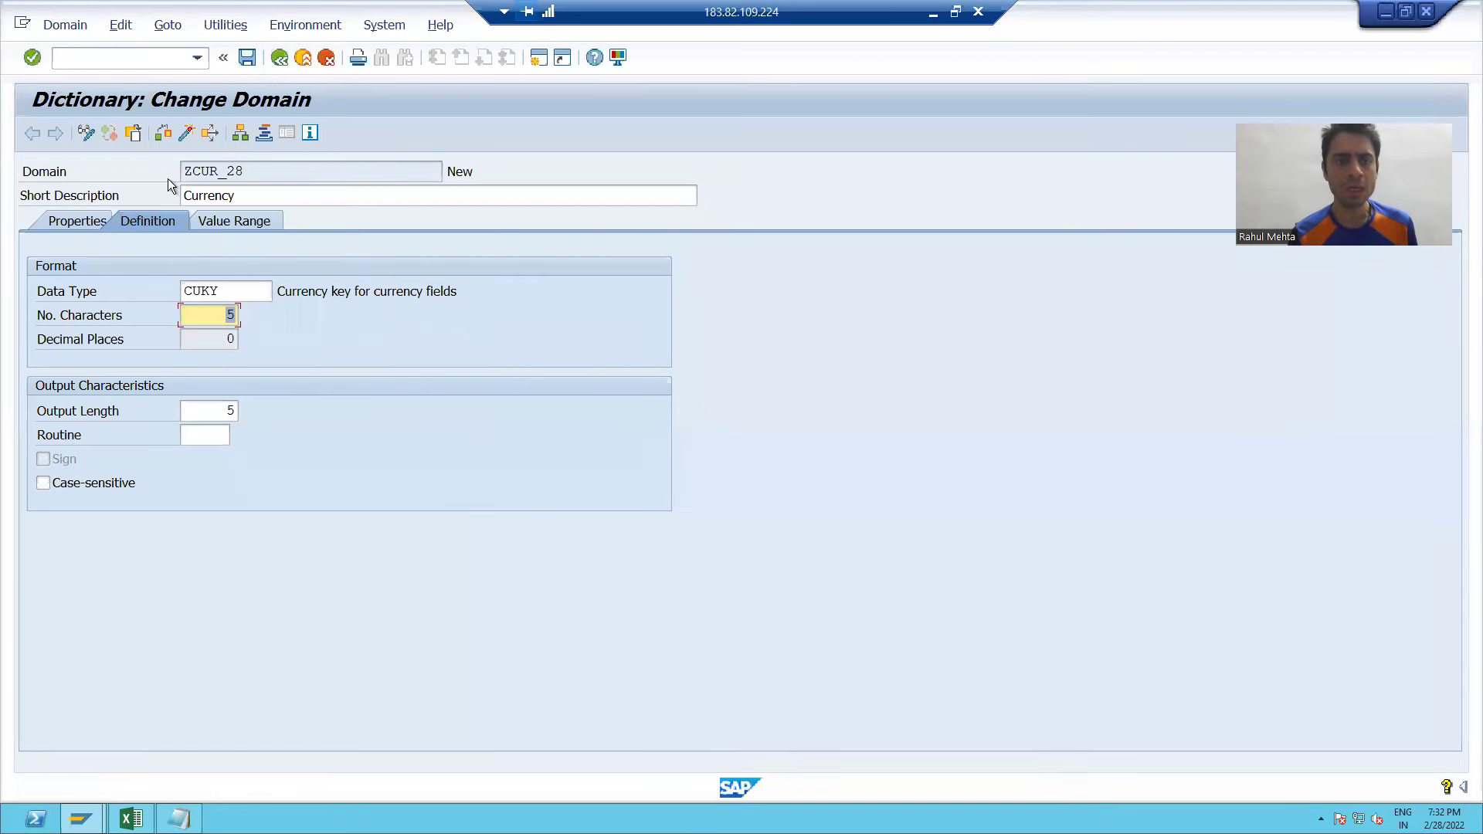
pyautogui.click(157, 139)
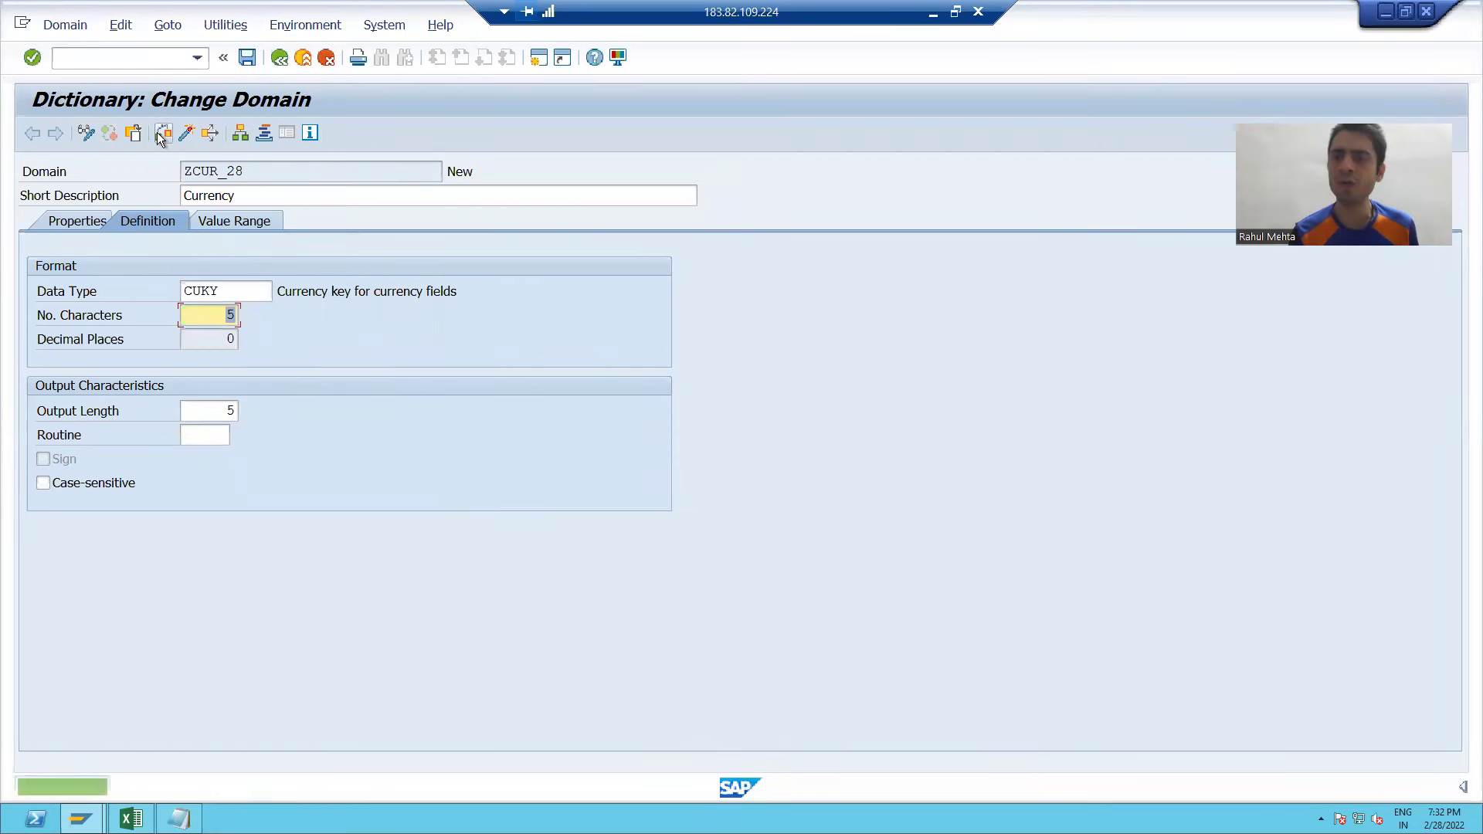
pyautogui.click(186, 132)
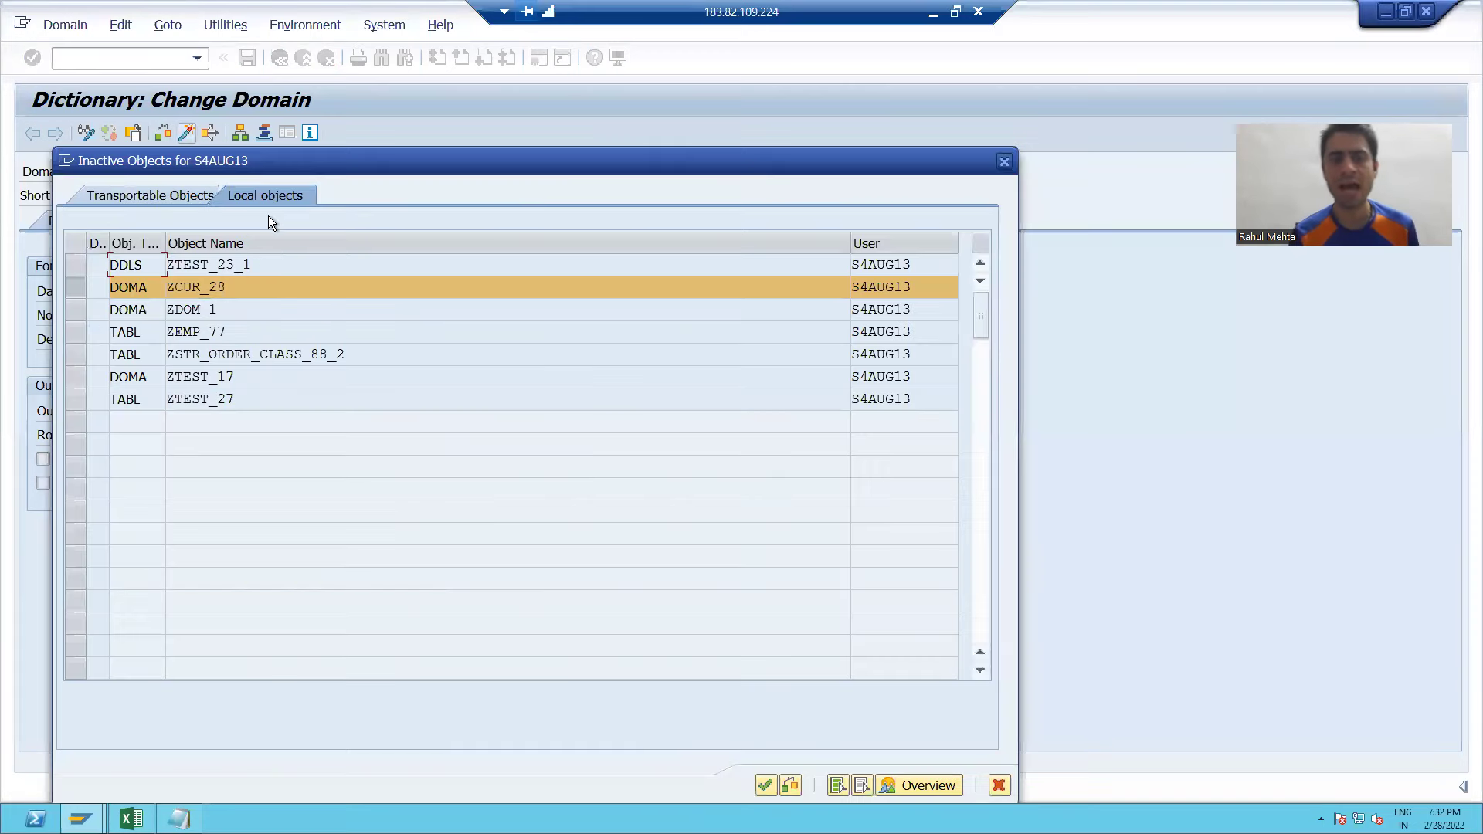
pyautogui.press('Return')
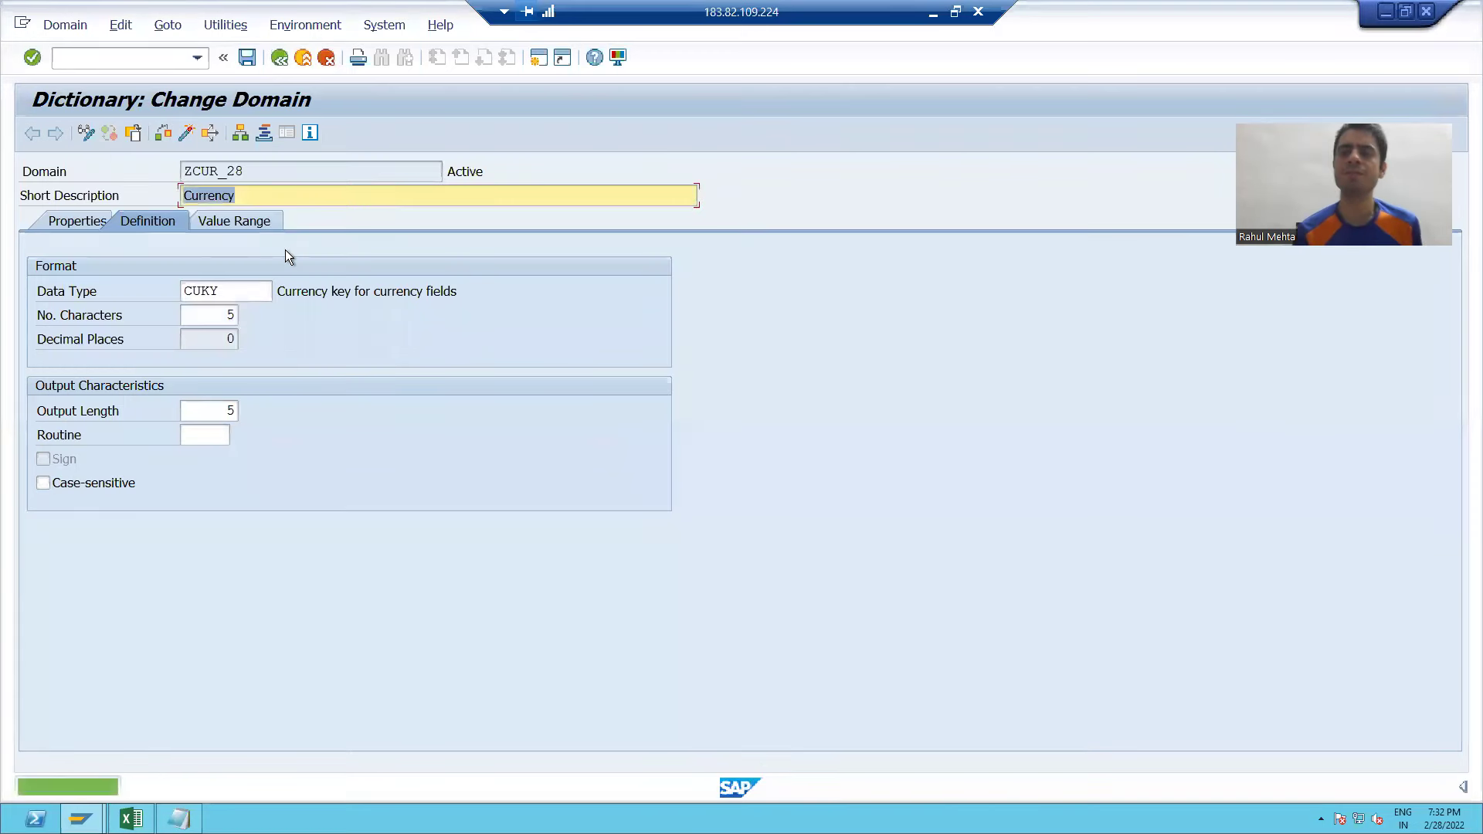
# Bring the Notepad domain list forward and start a new line below ZTC_28.
pyautogui.click(243, 176)
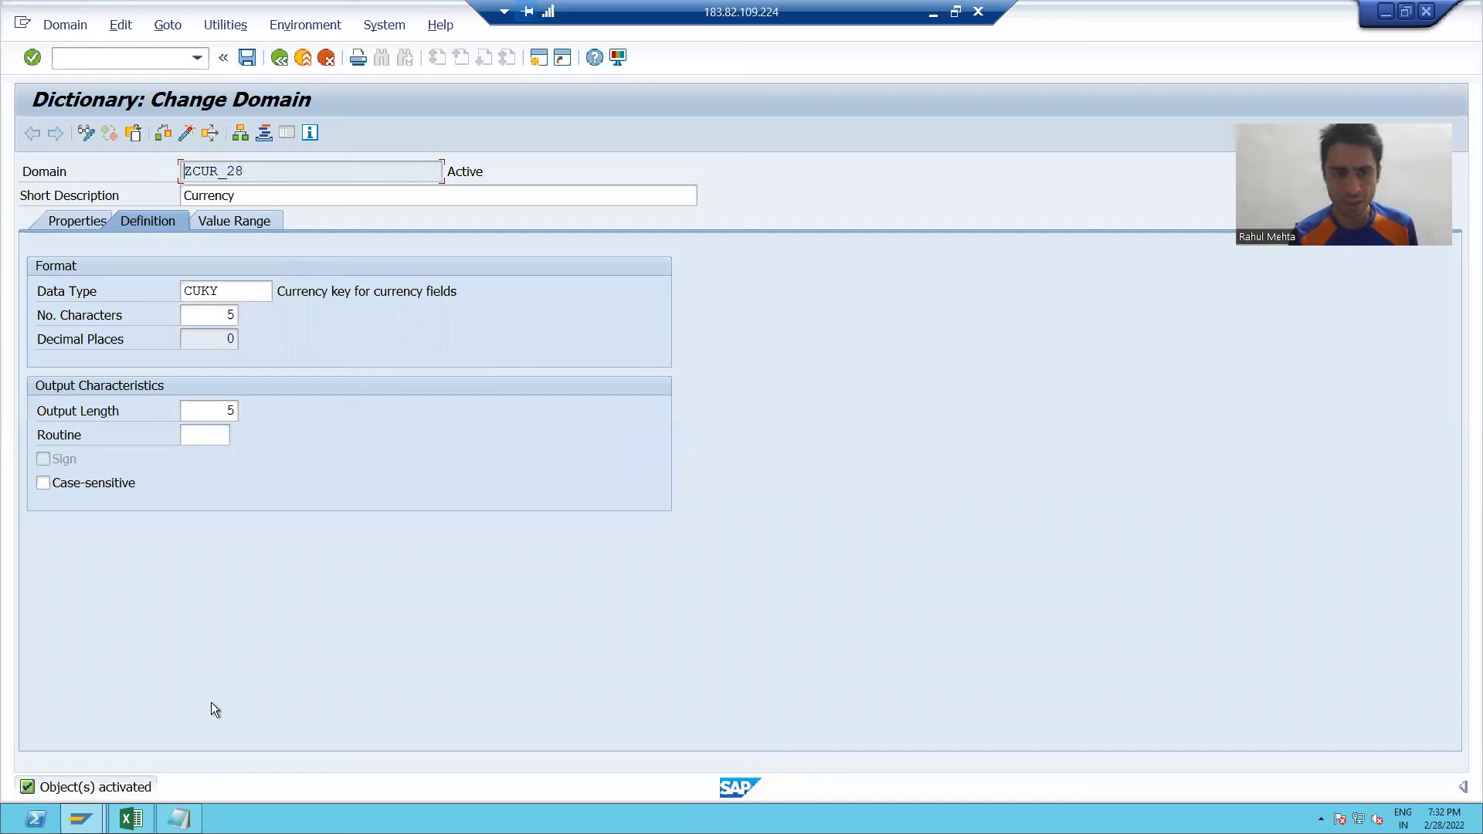
pyautogui.hotkey('alt', 'Tab')
pyautogui.press('Return')
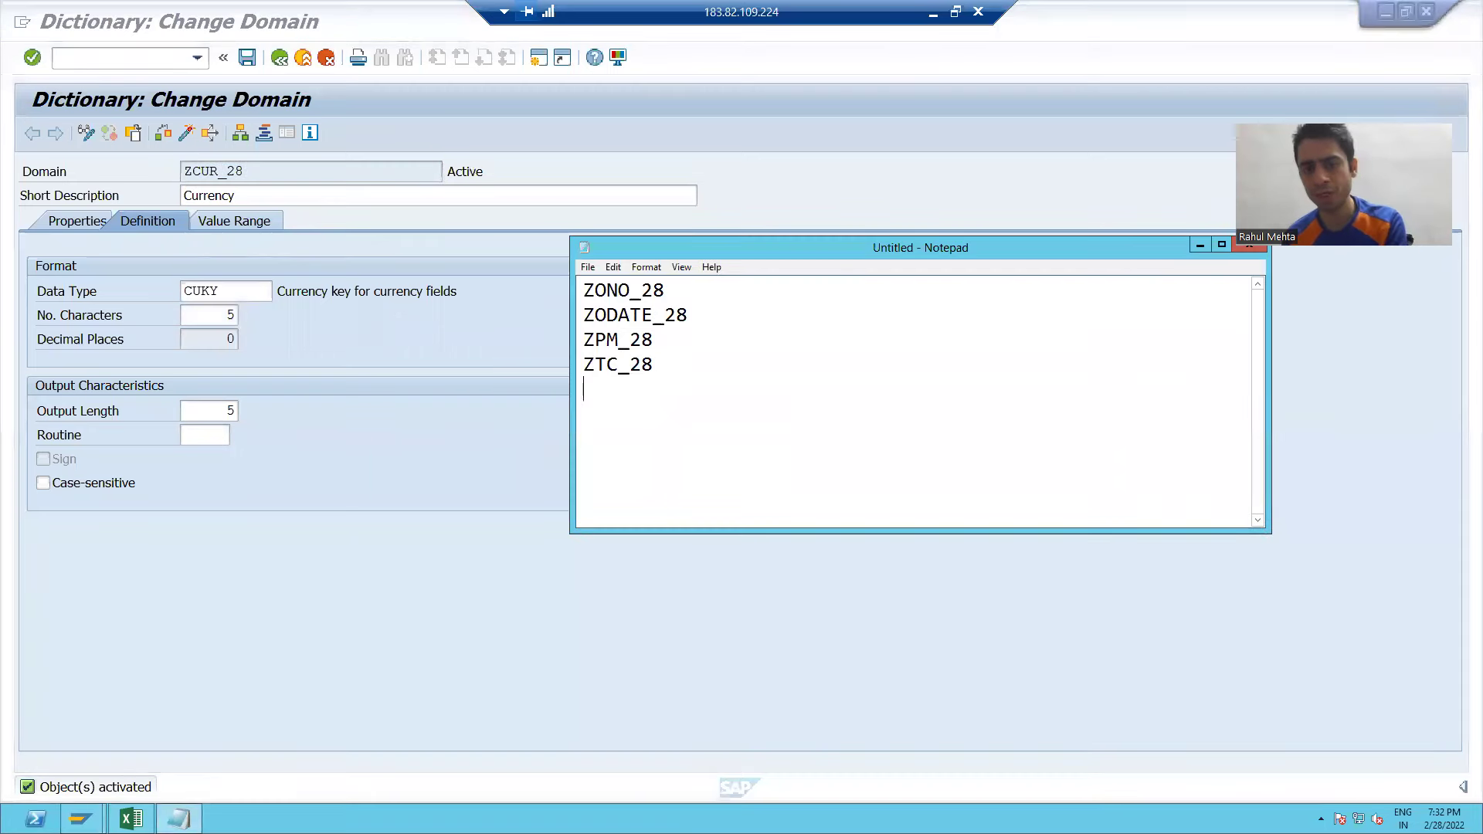
# List ZCUR_28 in Notepad, then review Excel's Payment Mode values and Total Amount length 7,2.
pyautogui.write('ZCUR_28')
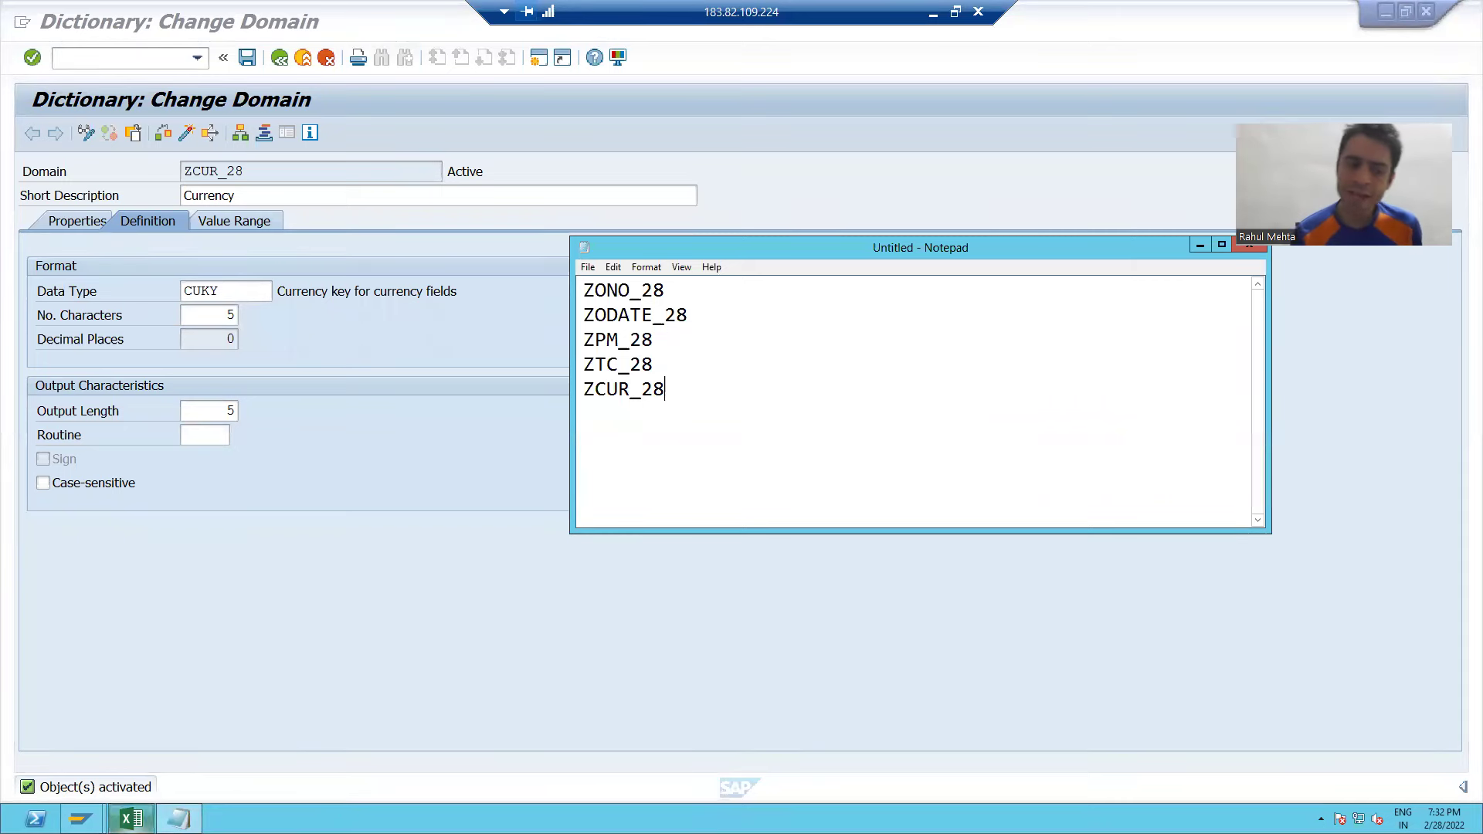
pyautogui.click(132, 819)
pyautogui.click(752, 282)
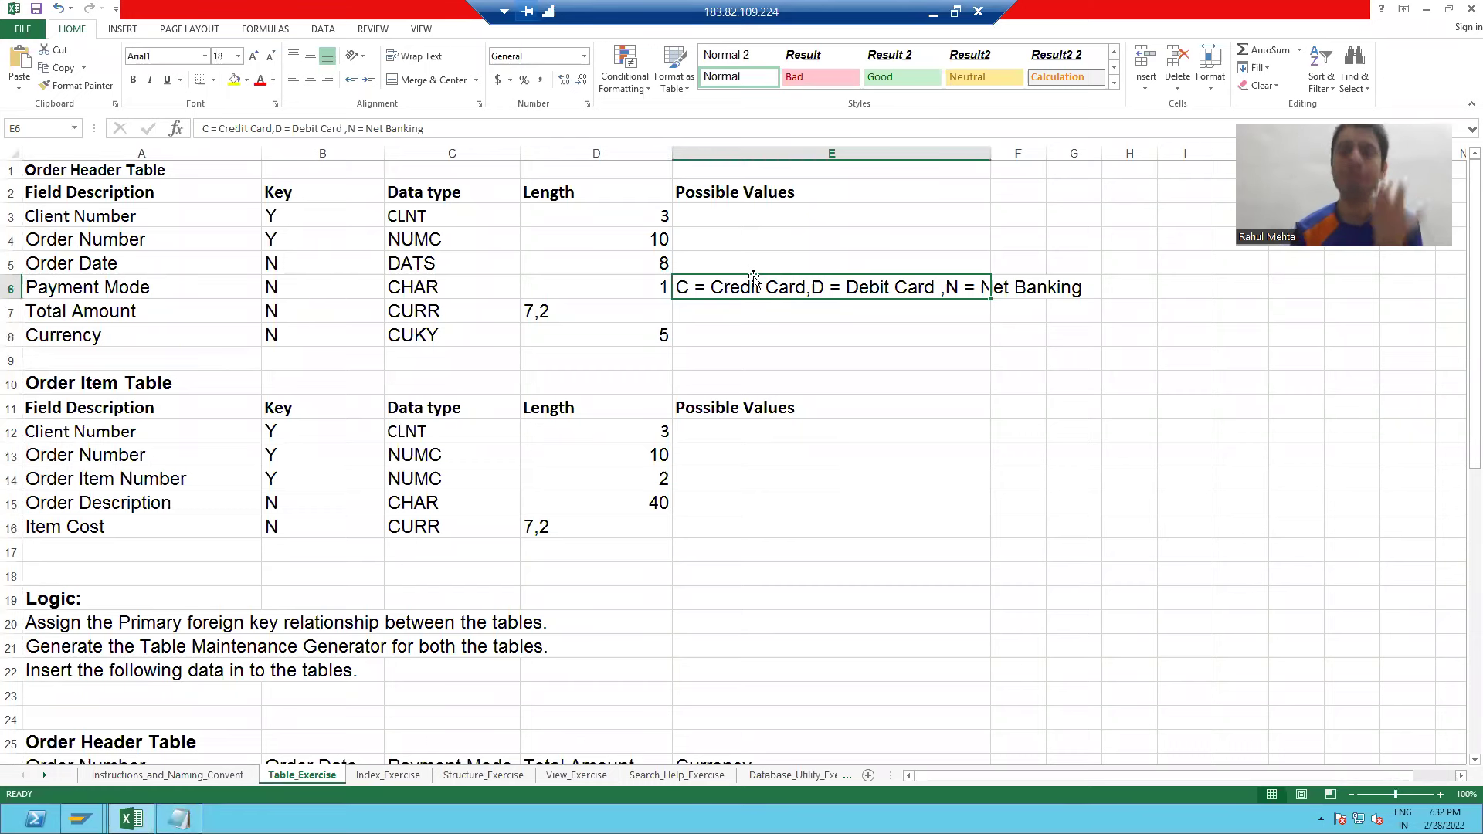
pyautogui.click(603, 302)
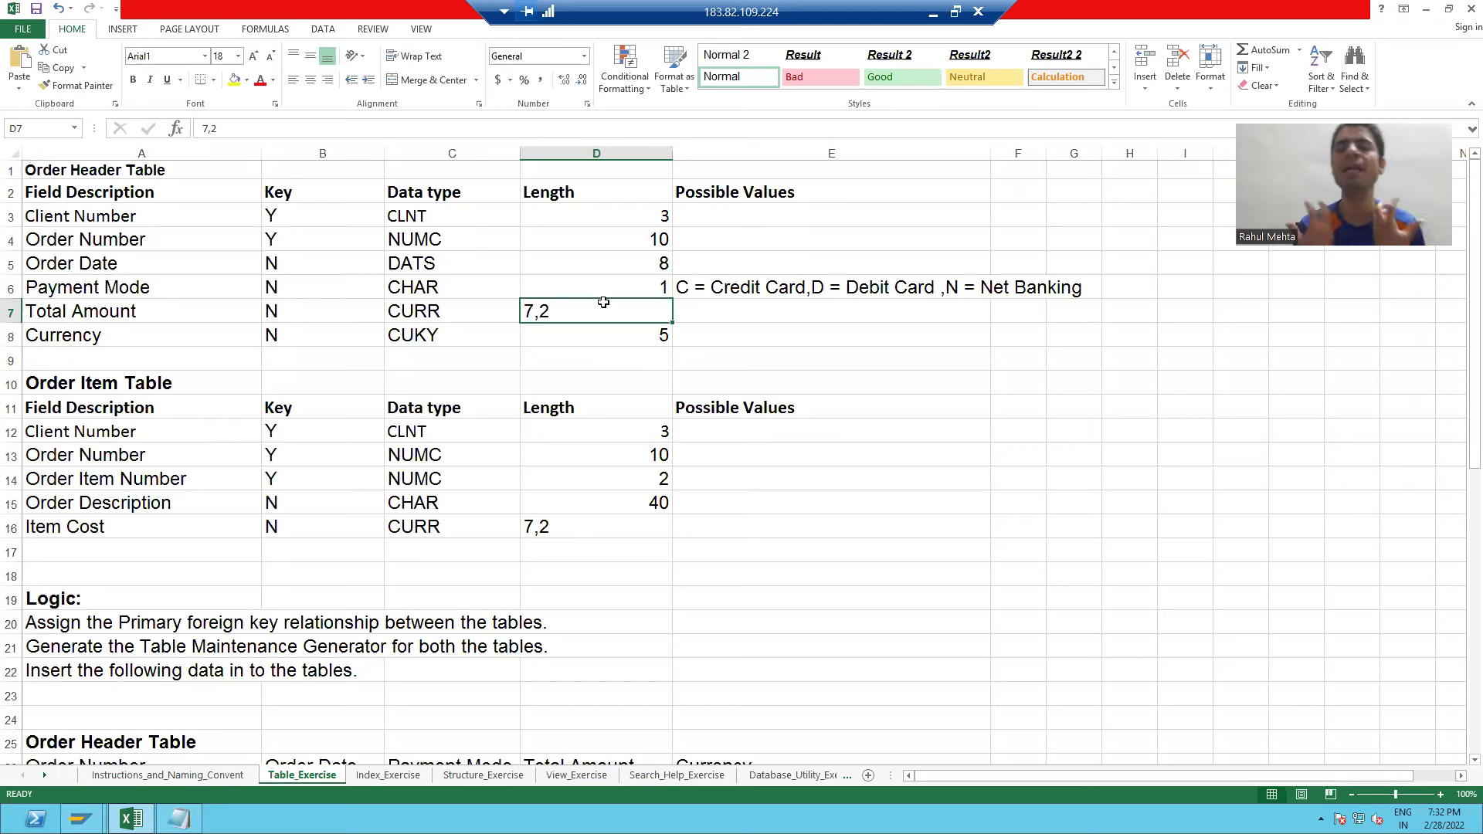